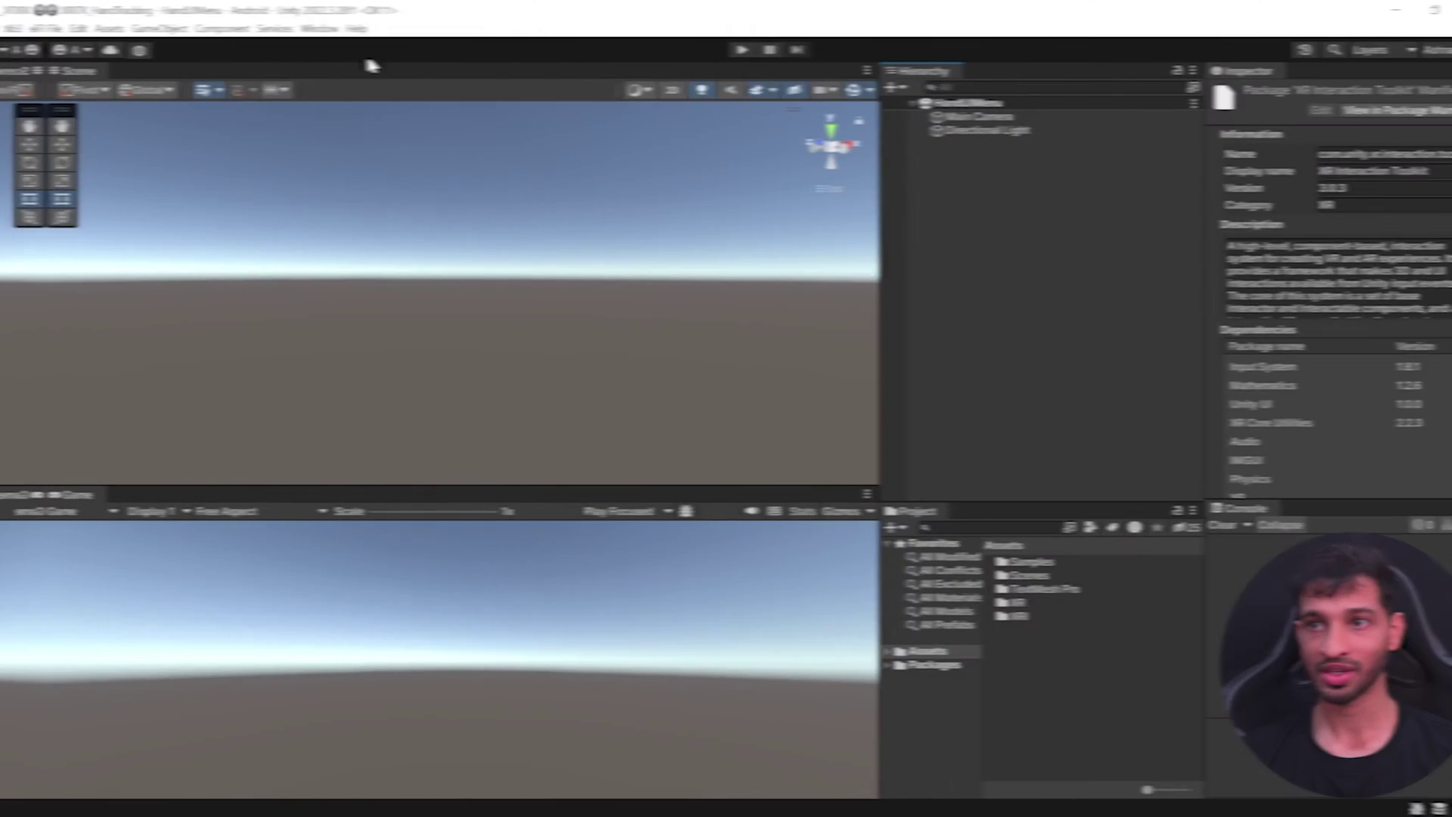
Leave the Game view demo and open the editor's Window menu.
left_click(275, 28)
Check the XR Hands and OpenXR Plugin 1.10.0 packages in Package Manager, then close it.
left_click(325, 309)
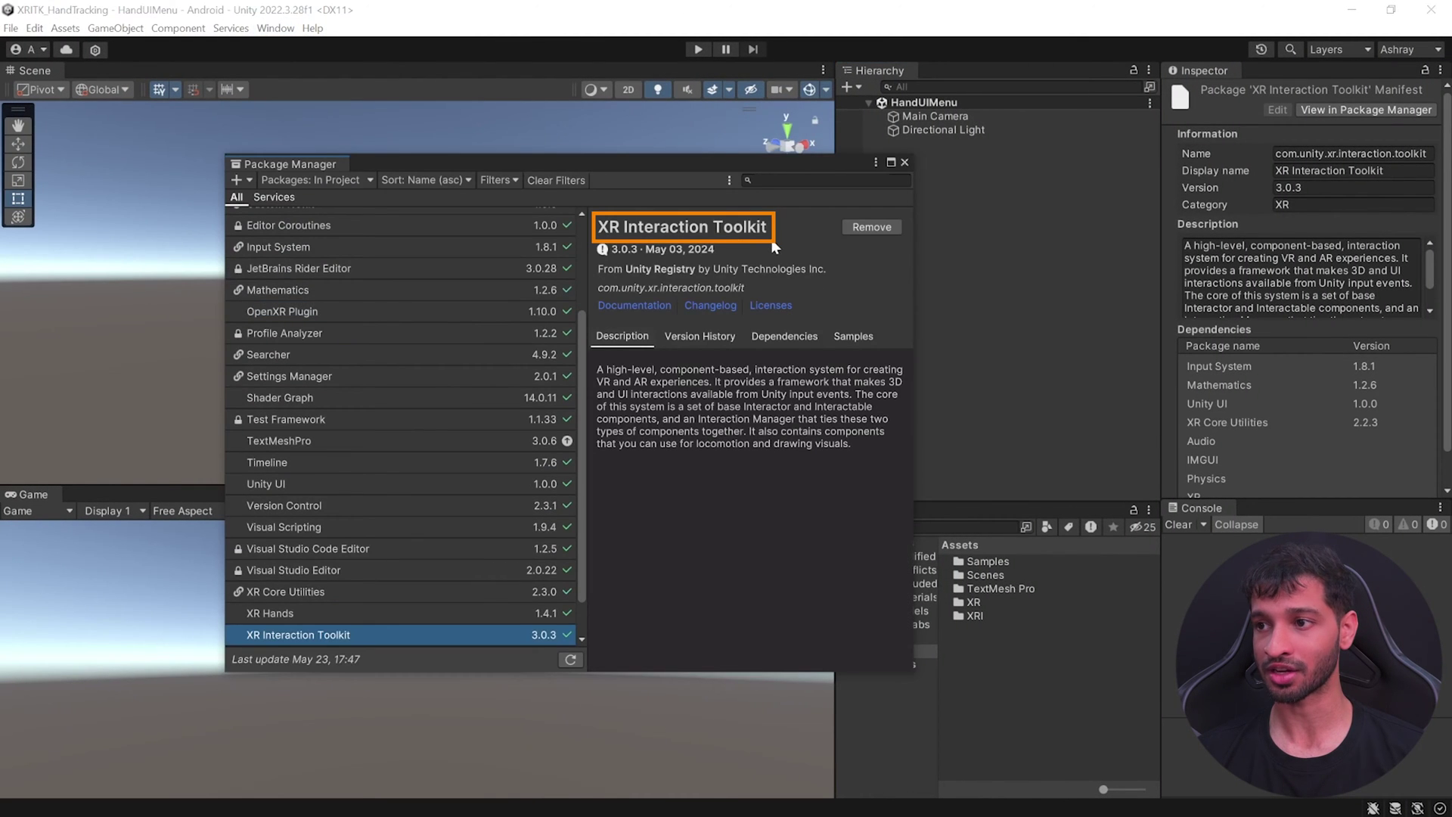
left_click(325, 613)
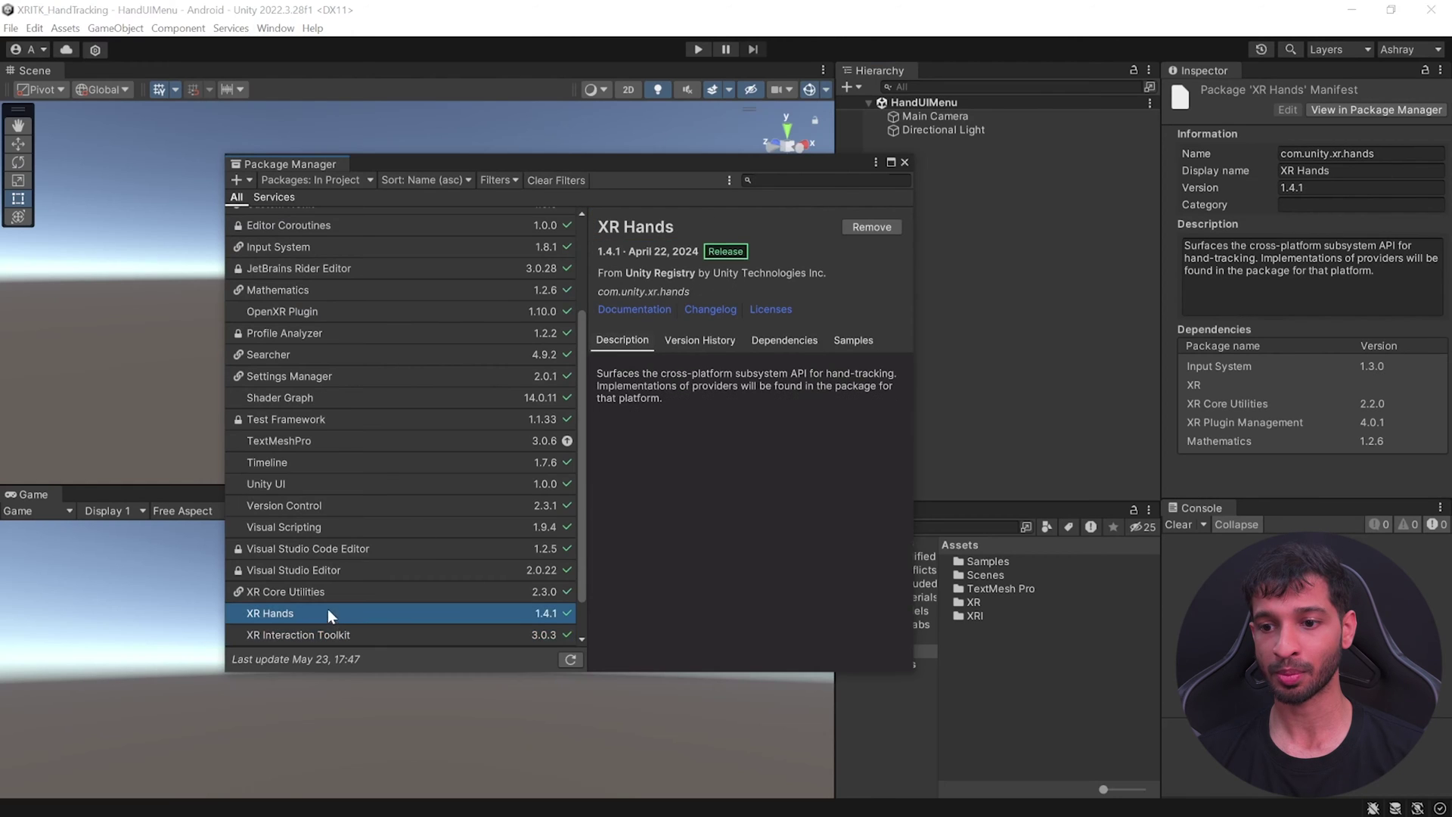
scroll(363, 421, "up", 4)
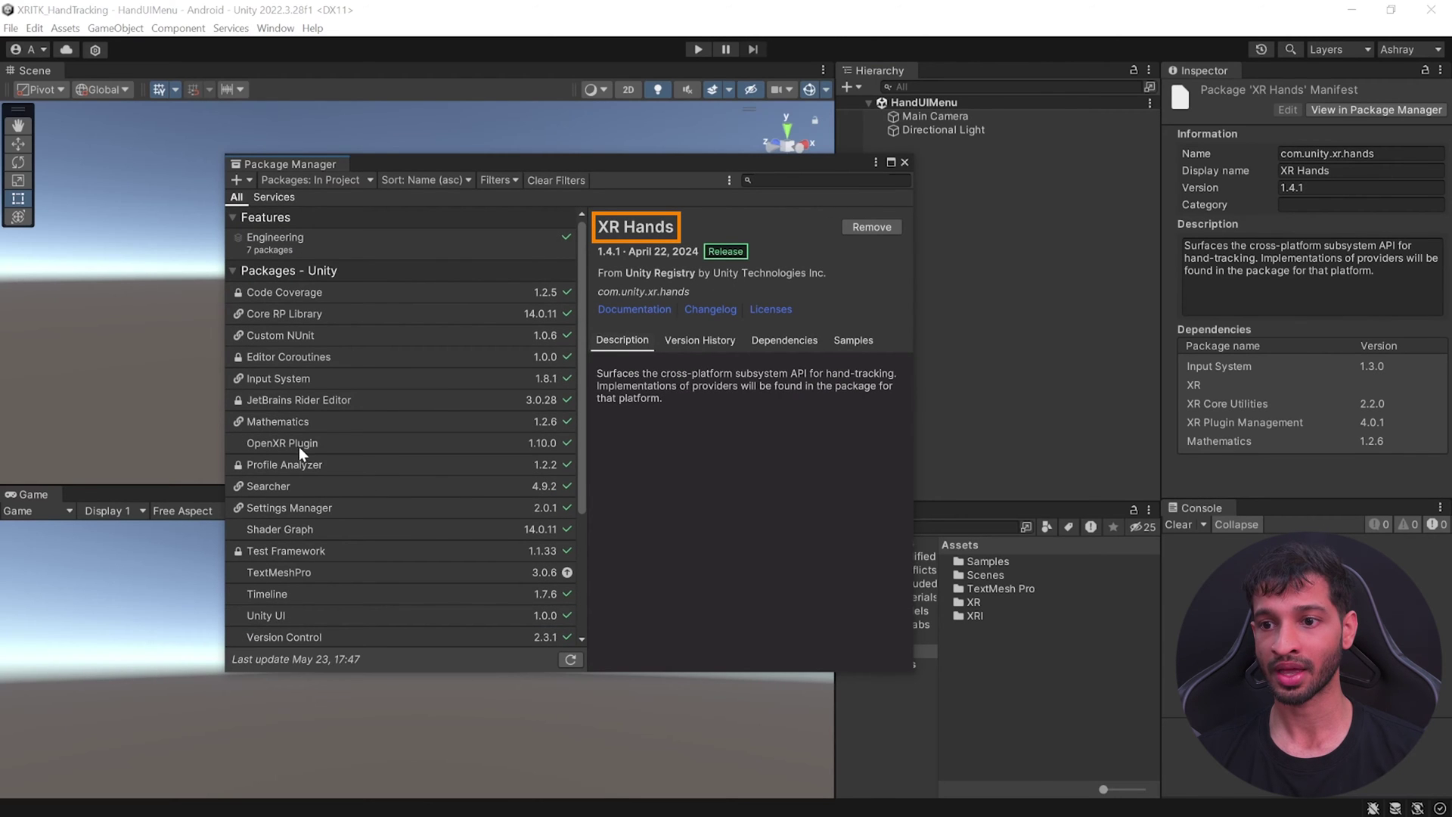
left_click(298, 445)
left_click(904, 162)
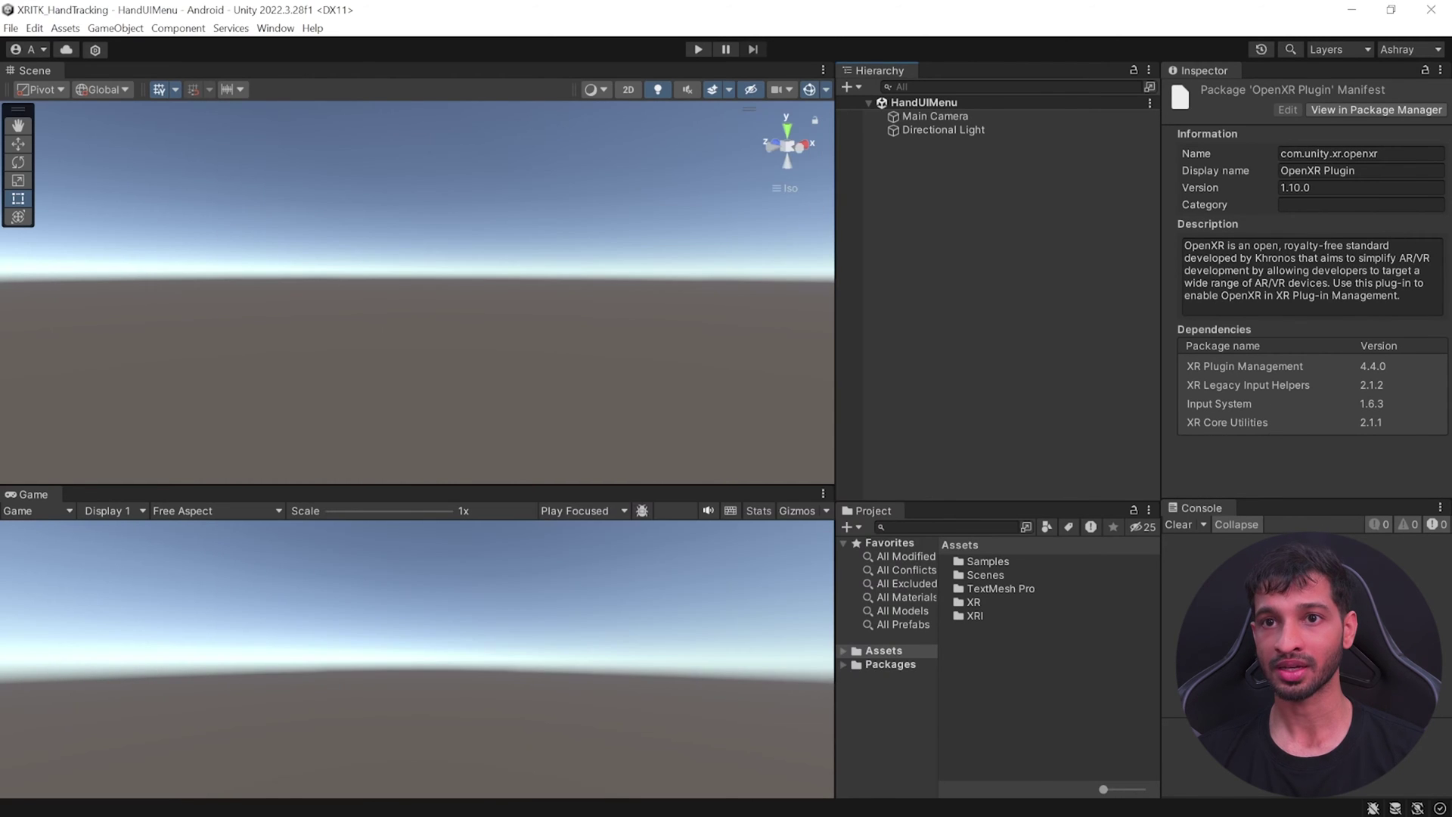
left_click(34, 28)
Open Project Settings on the OpenXR page to review the hand-tracking features.
left_click(76, 540)
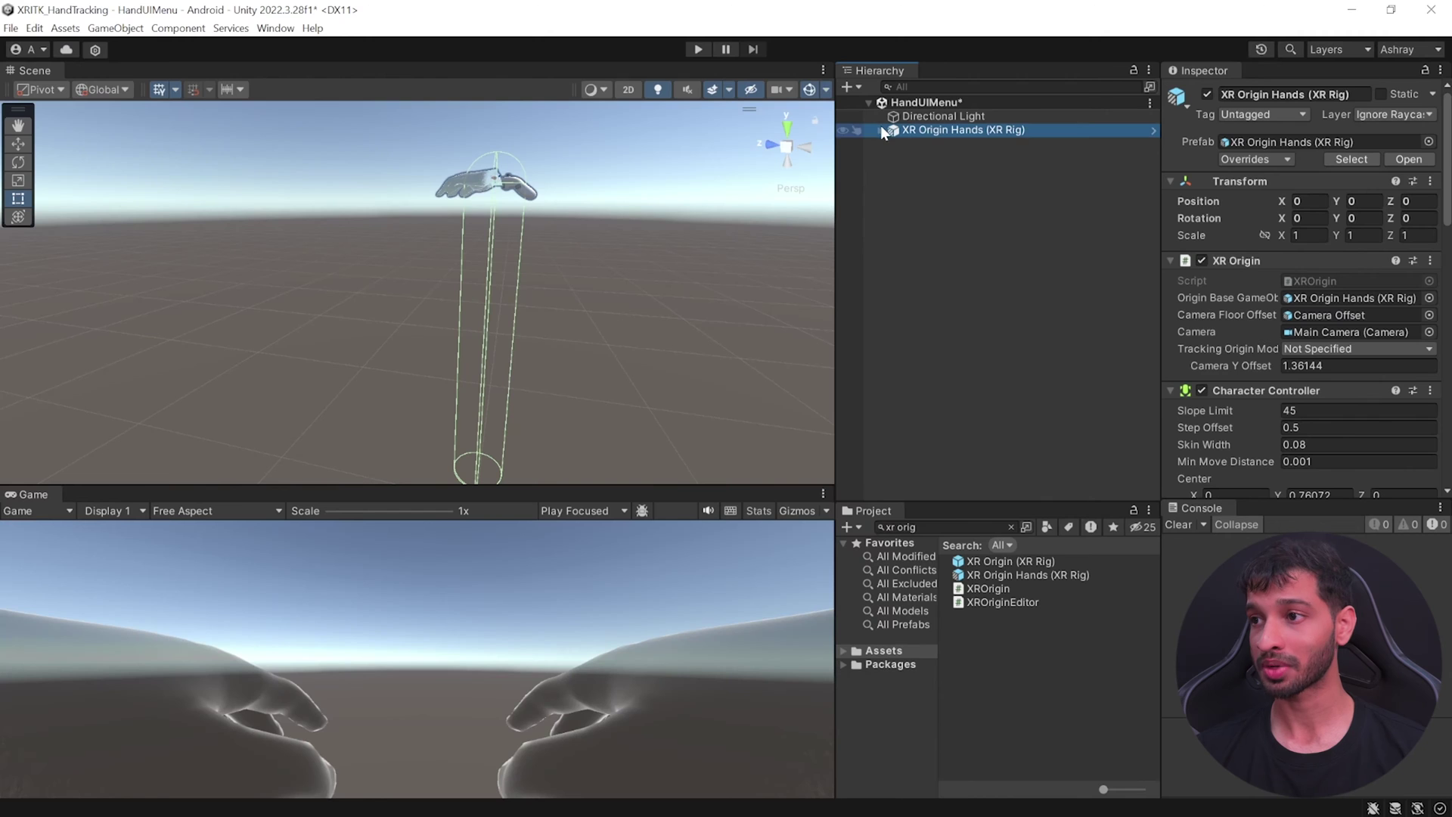
left_click(880, 129)
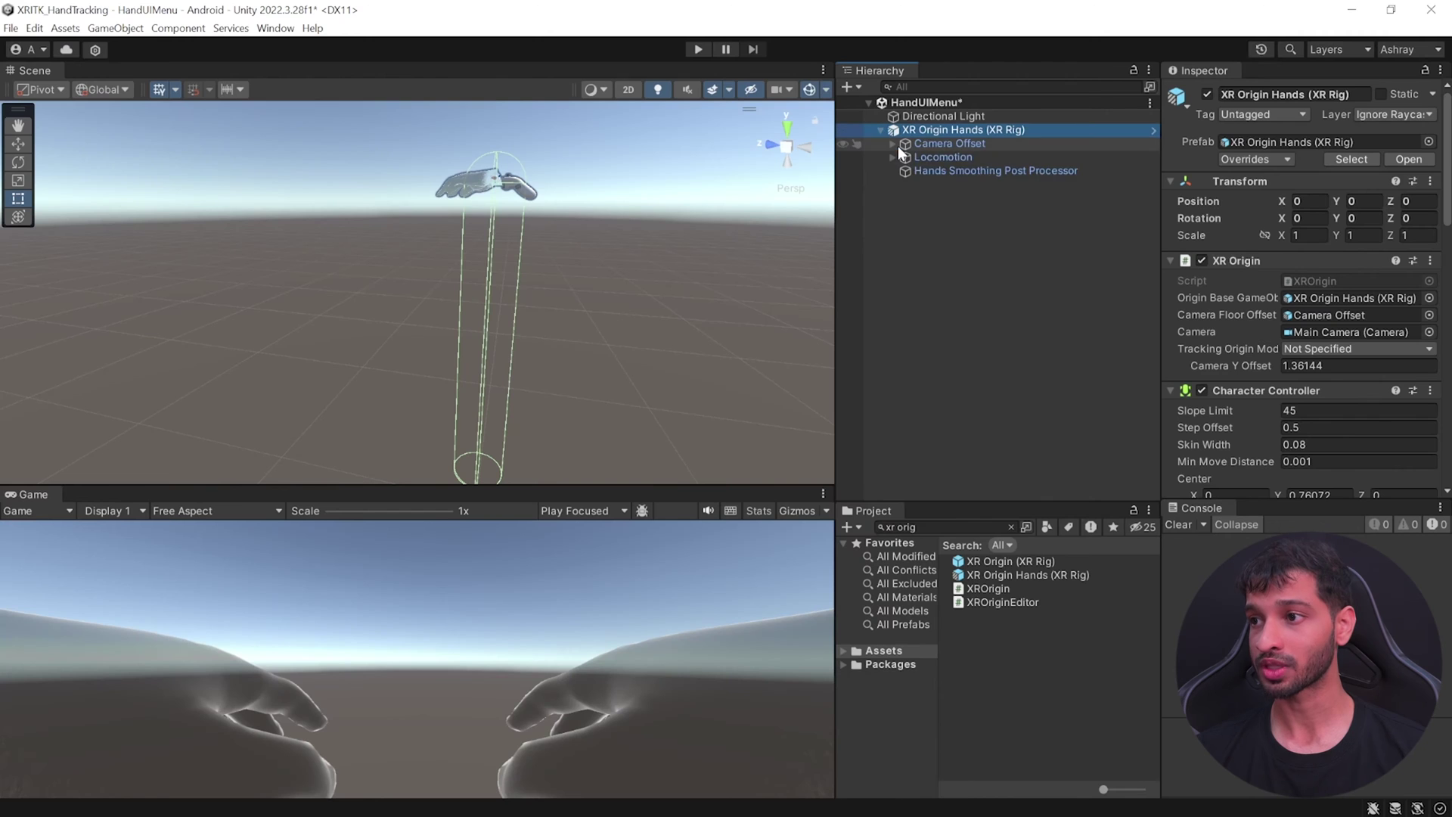
left_click(894, 145)
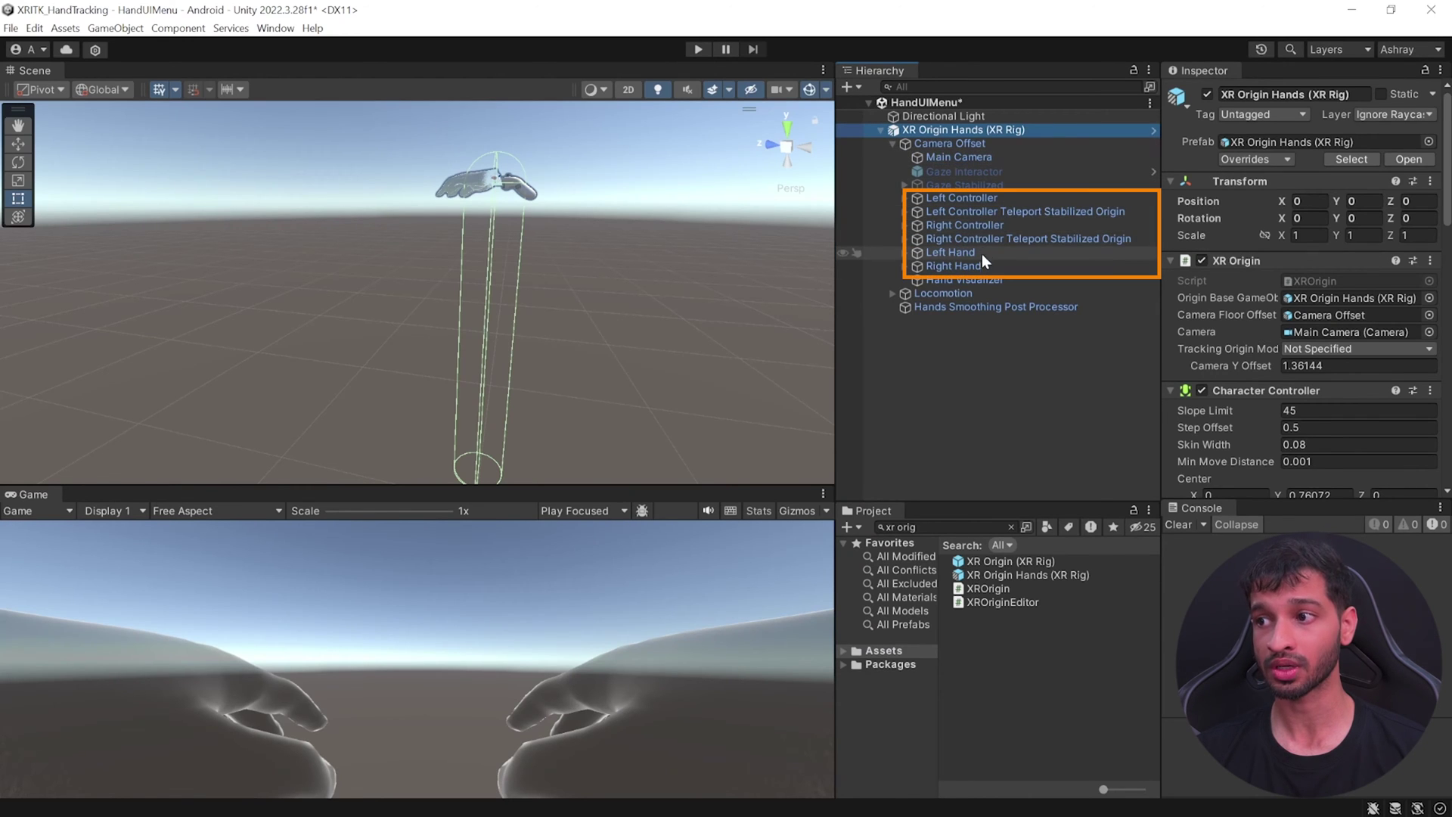
left_click(905, 253)
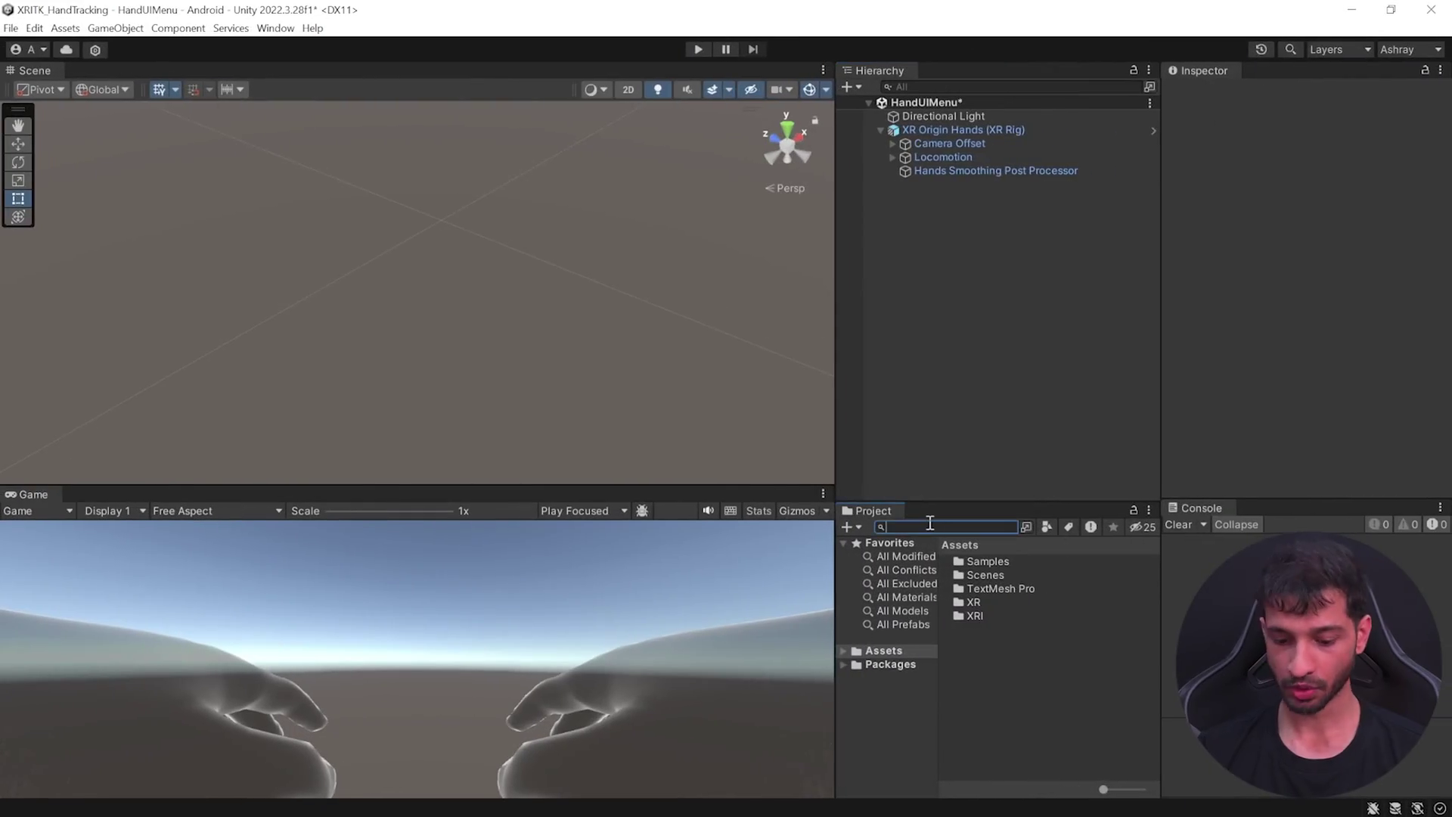
Place Hand Menu With Button Activation under XR Origin Hands and inspect its anchors and wrist button.
type("me")
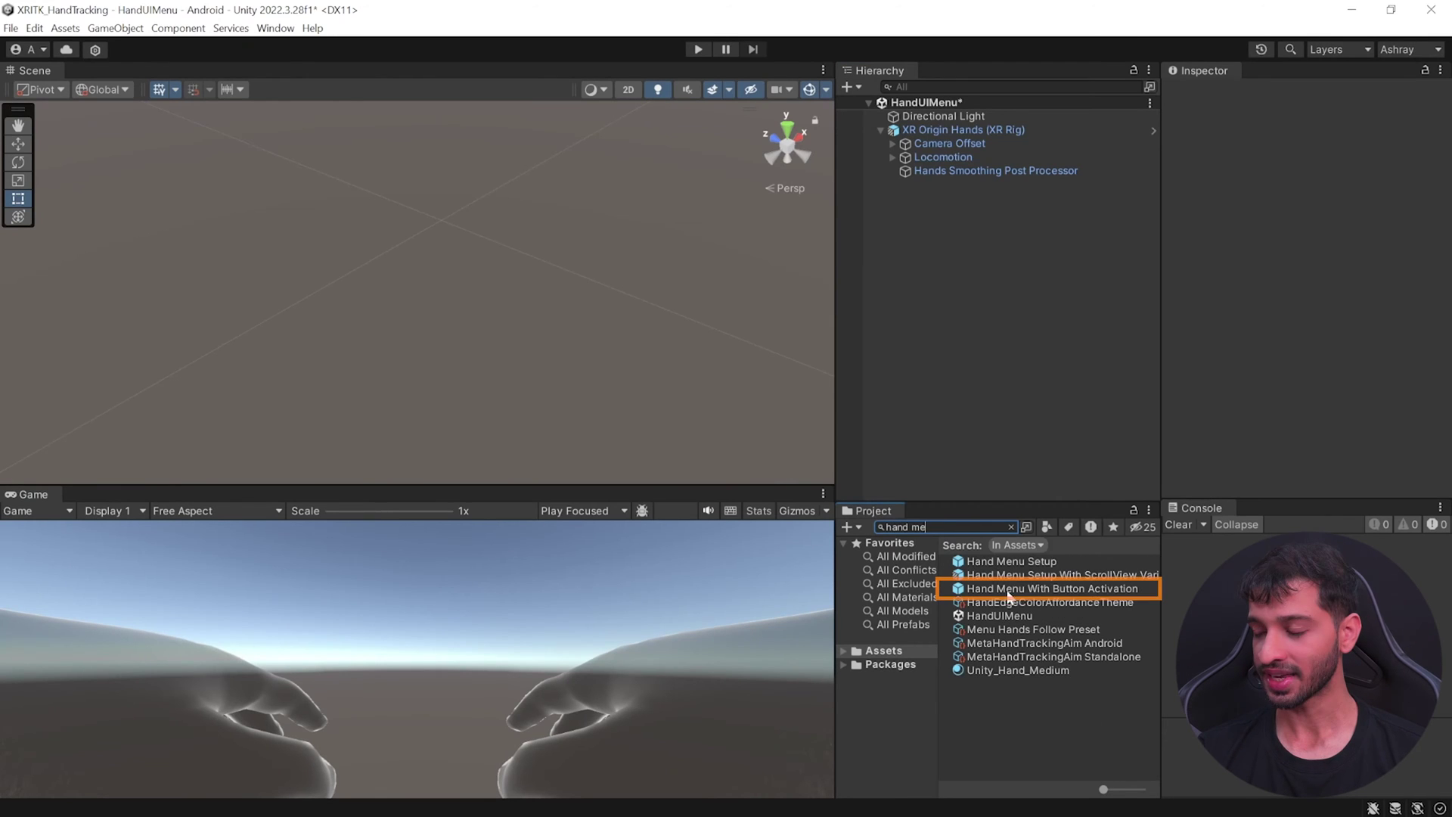
left_click_drag(1109, 598, 964, 128)
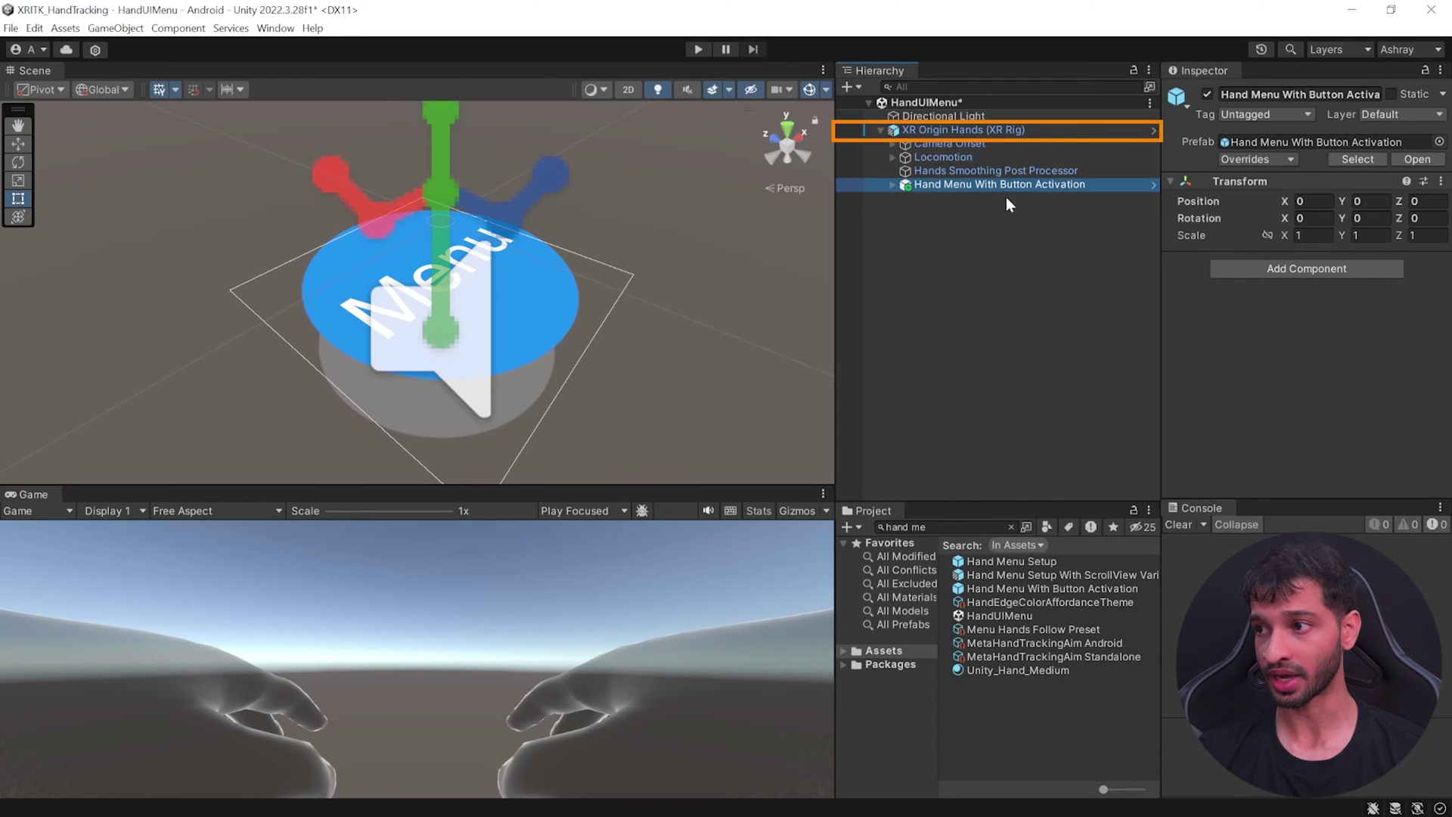
left_click(893, 185)
left_click(976, 199)
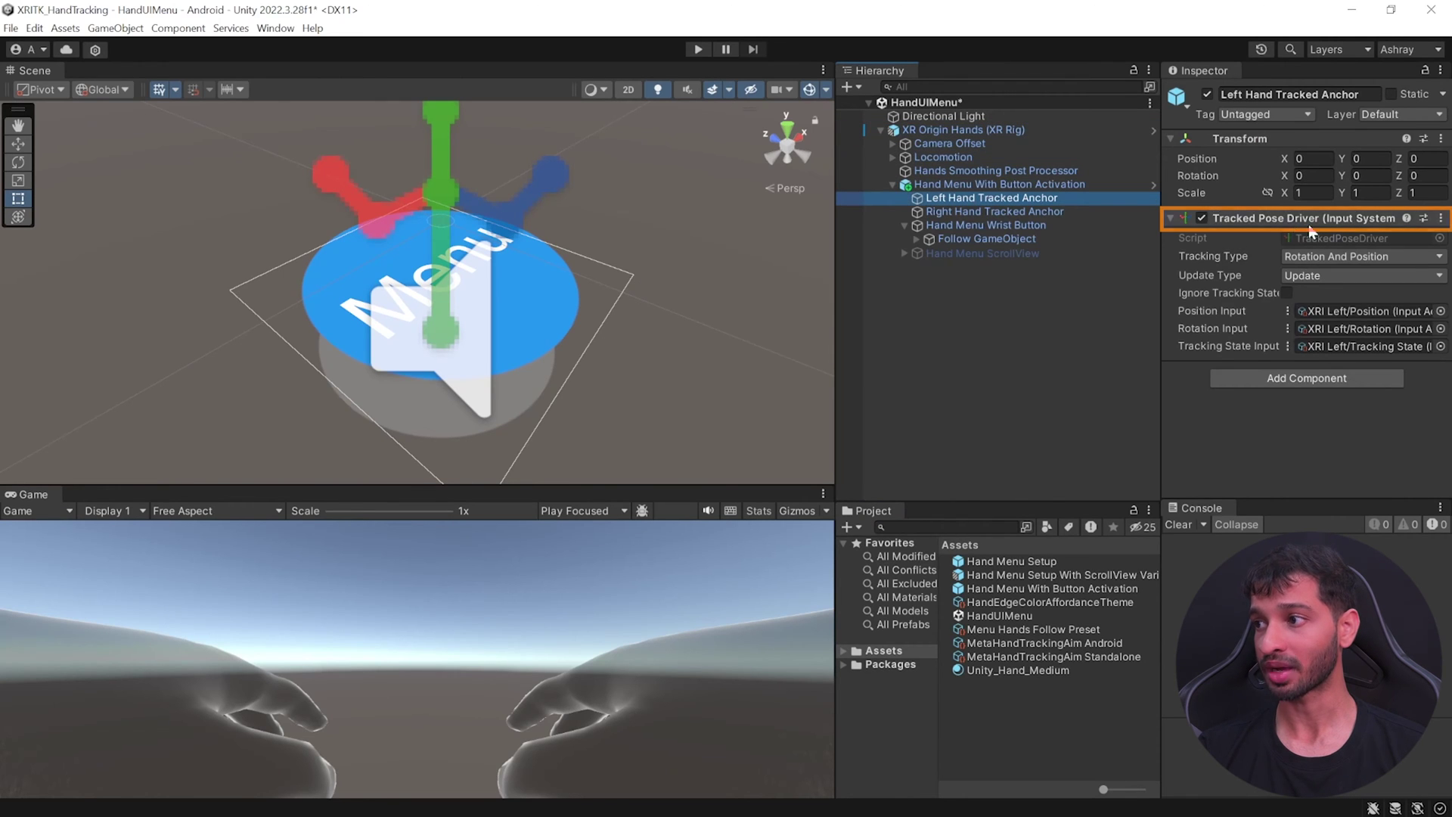
left_click(946, 210)
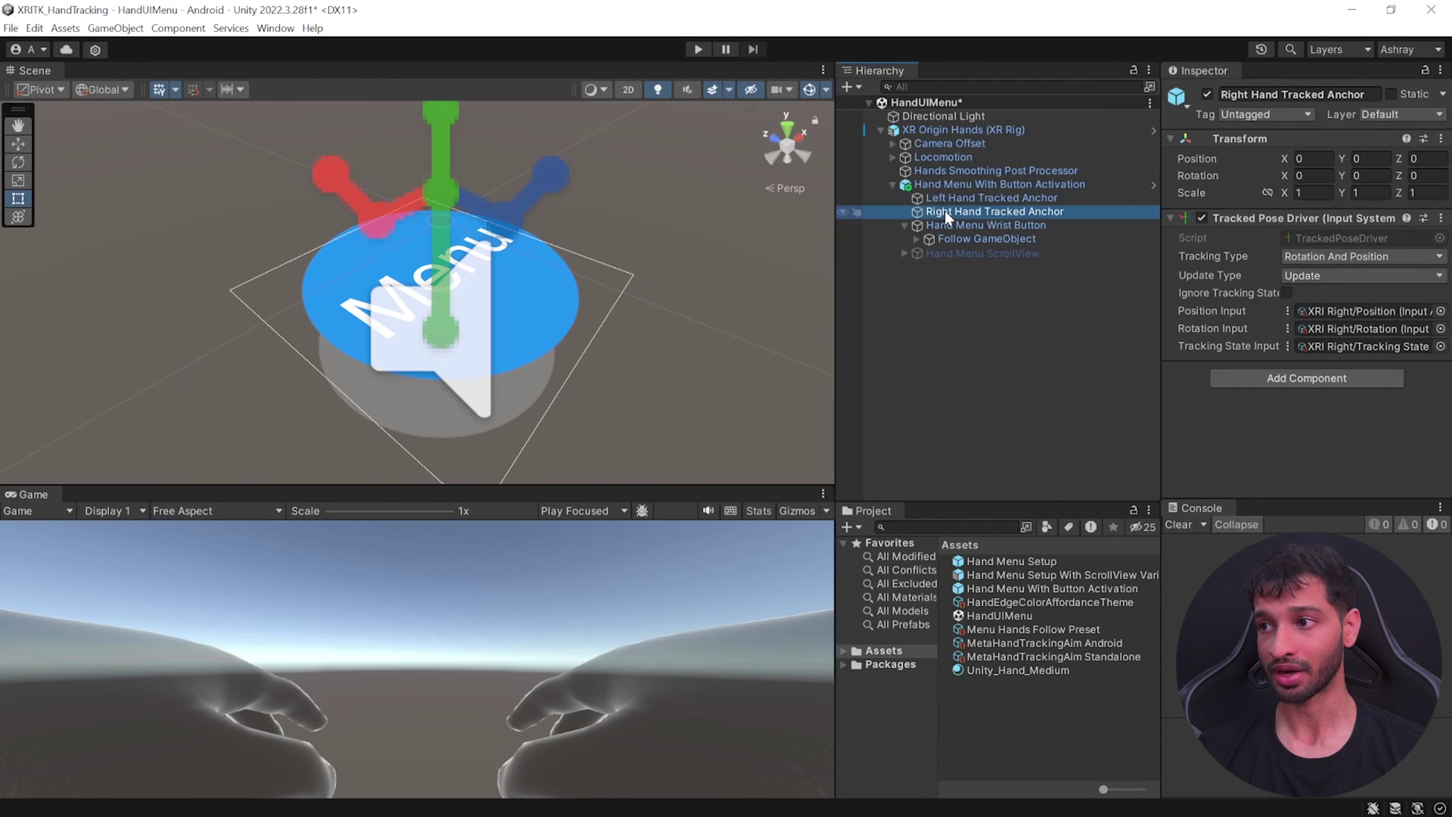
left_click(938, 227)
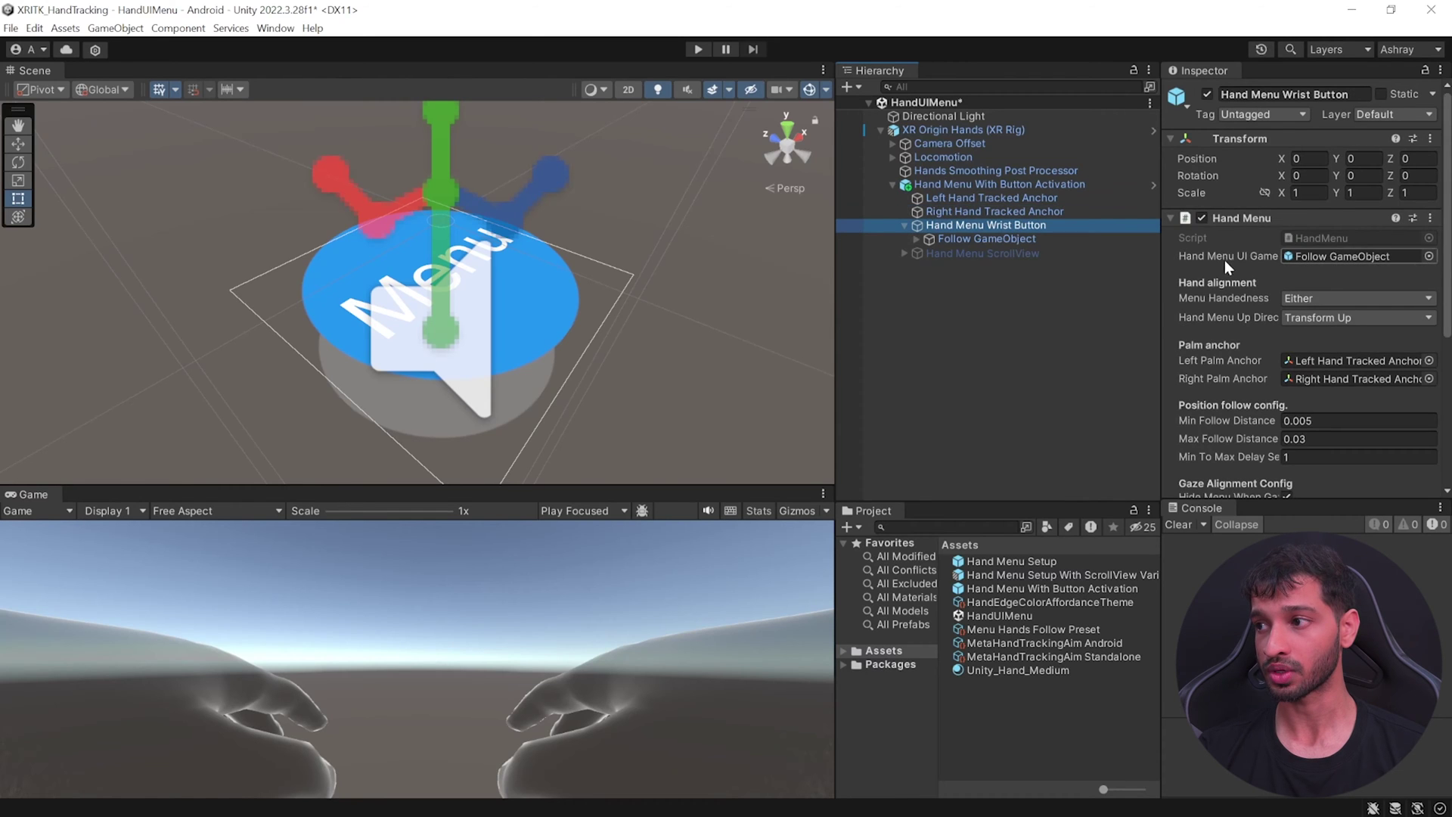
Keep Menu Handedness on Either and Menu Up Direction on Transform Up.
scroll(1280, 298, "down", 2)
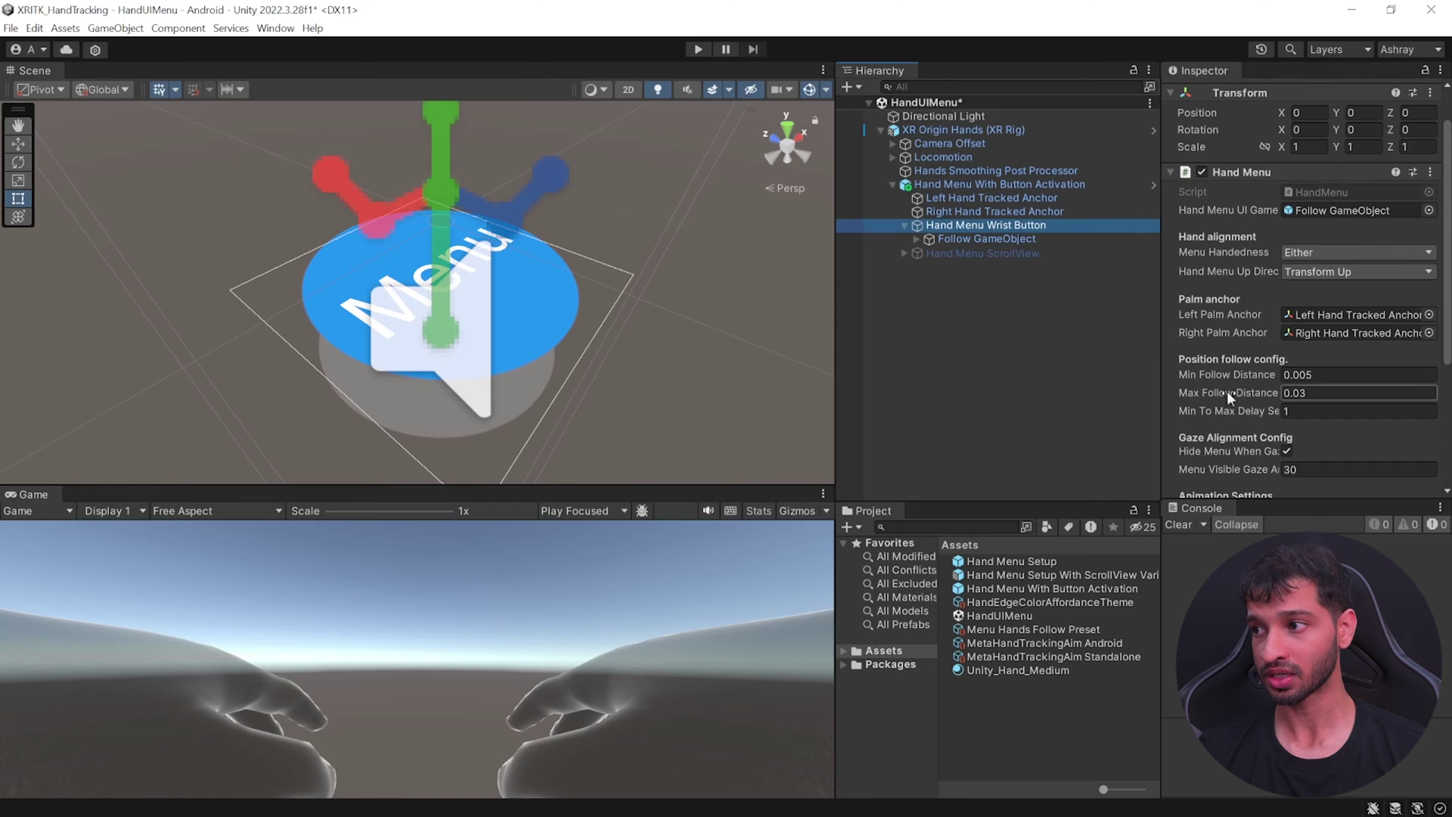
left_click(1395, 254)
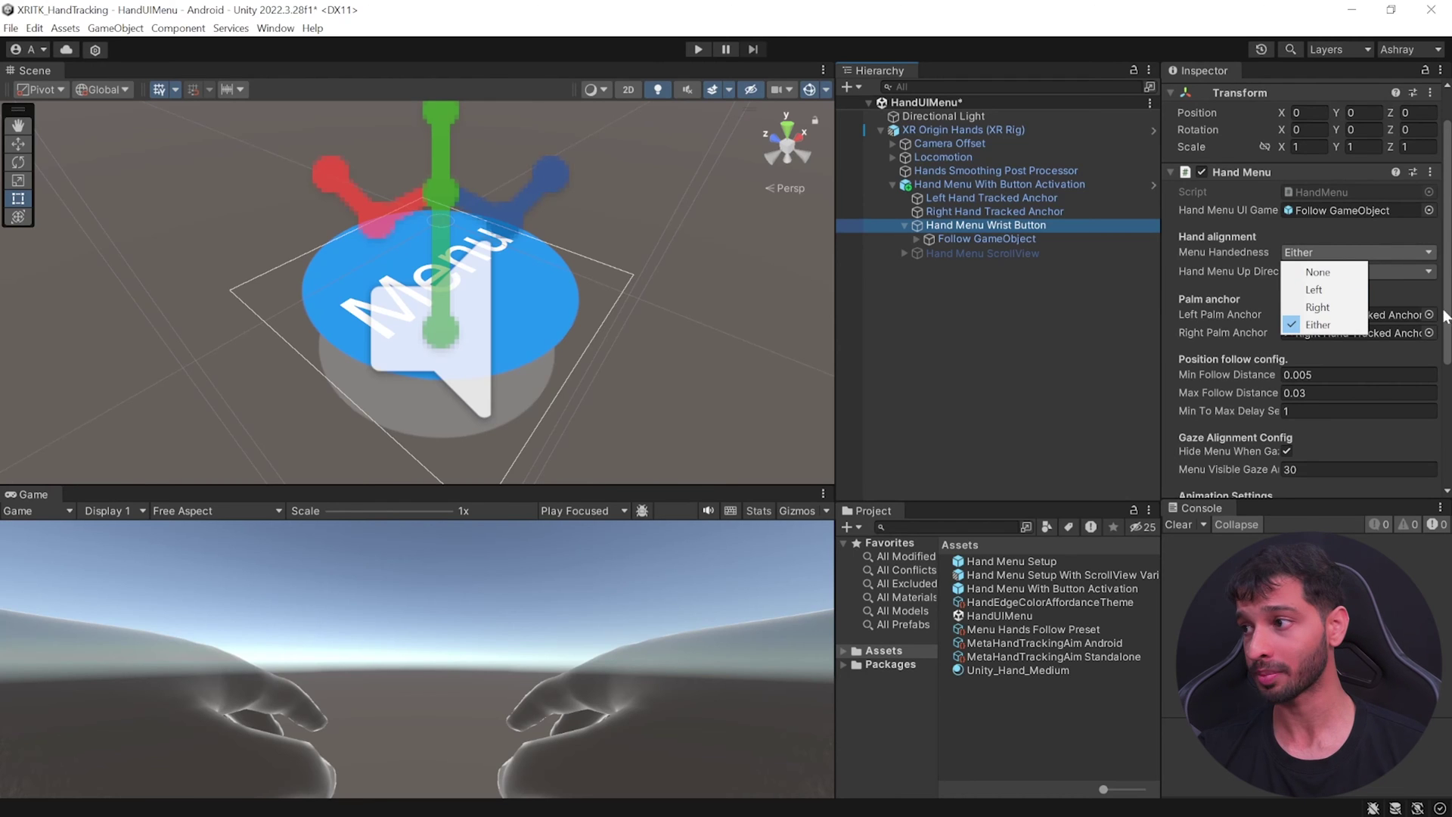
left_click(1214, 276)
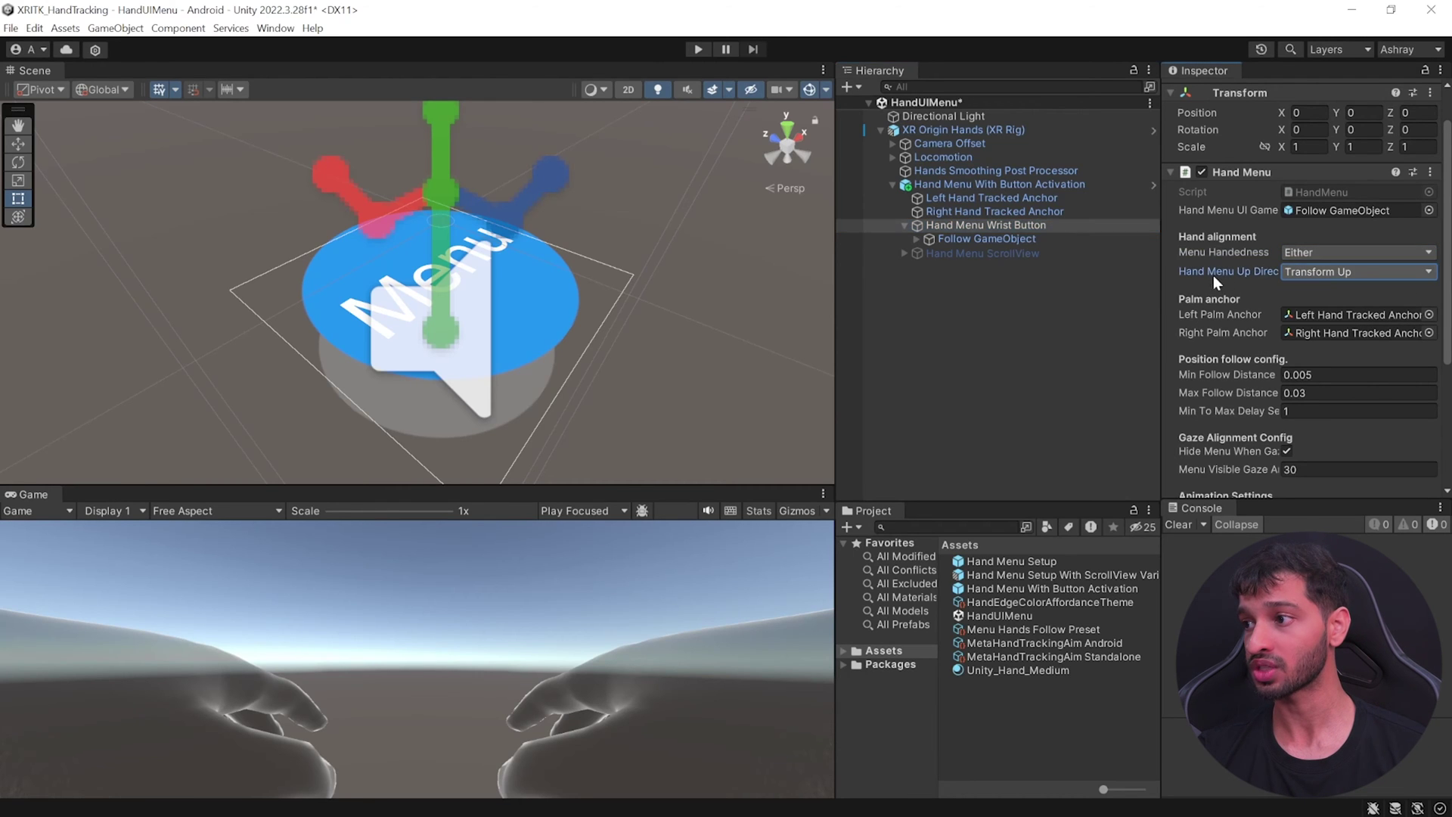
left_click(1329, 276)
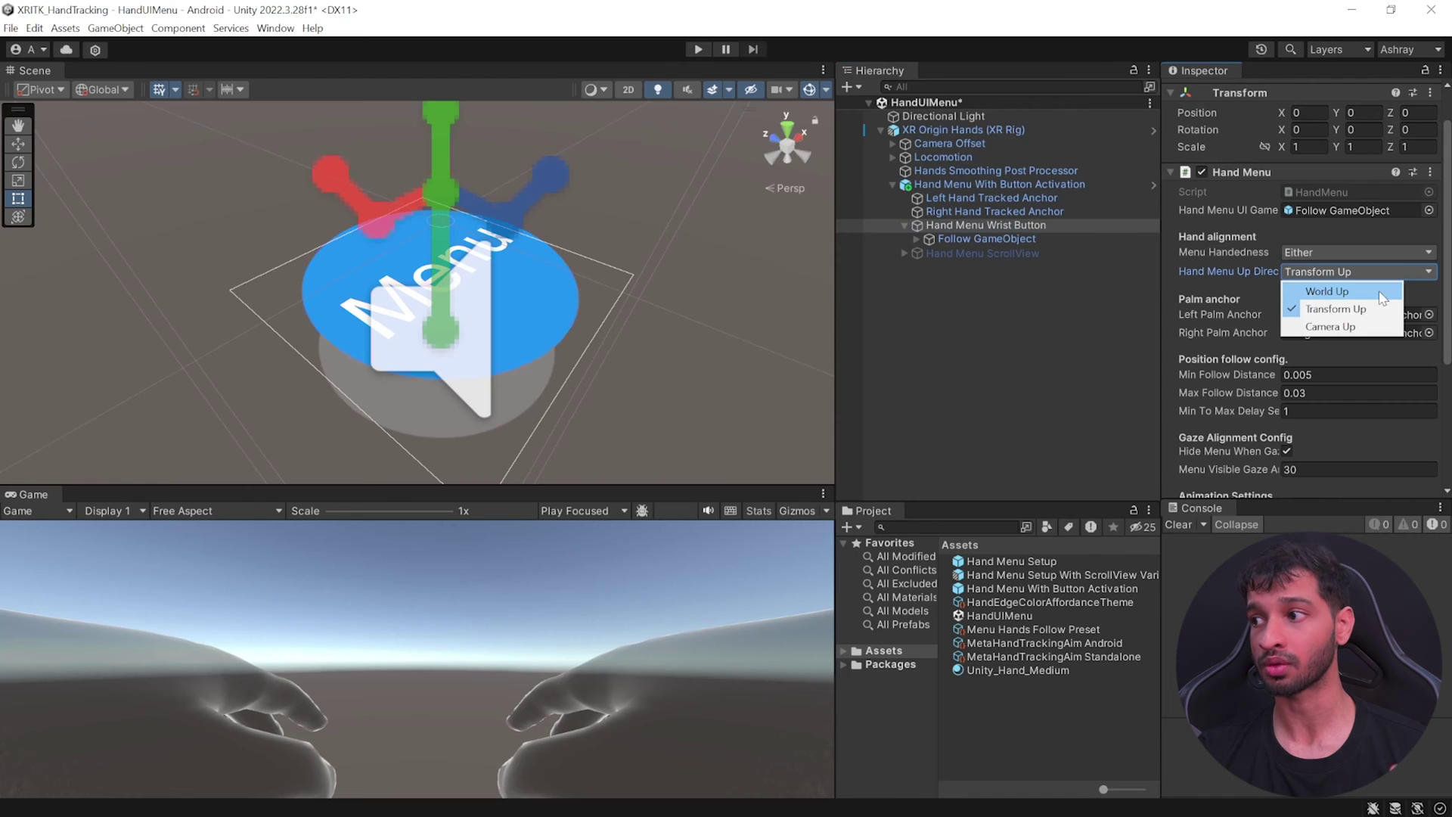
left_click(1230, 288)
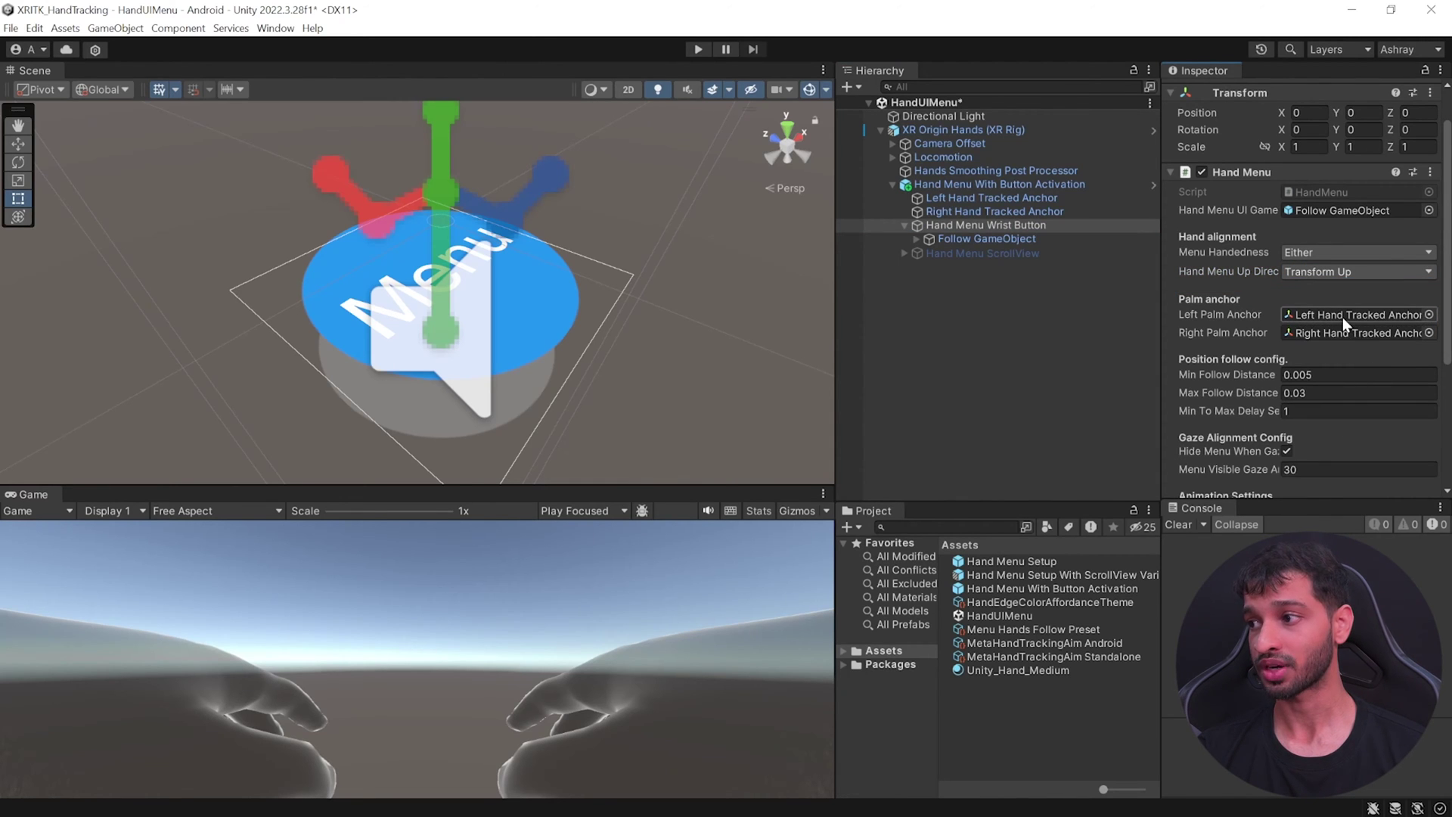
Widen the Inspector, review the 0.1 animation and follow settings, and ping the Under Watch preset.
mouse_move(1342, 316)
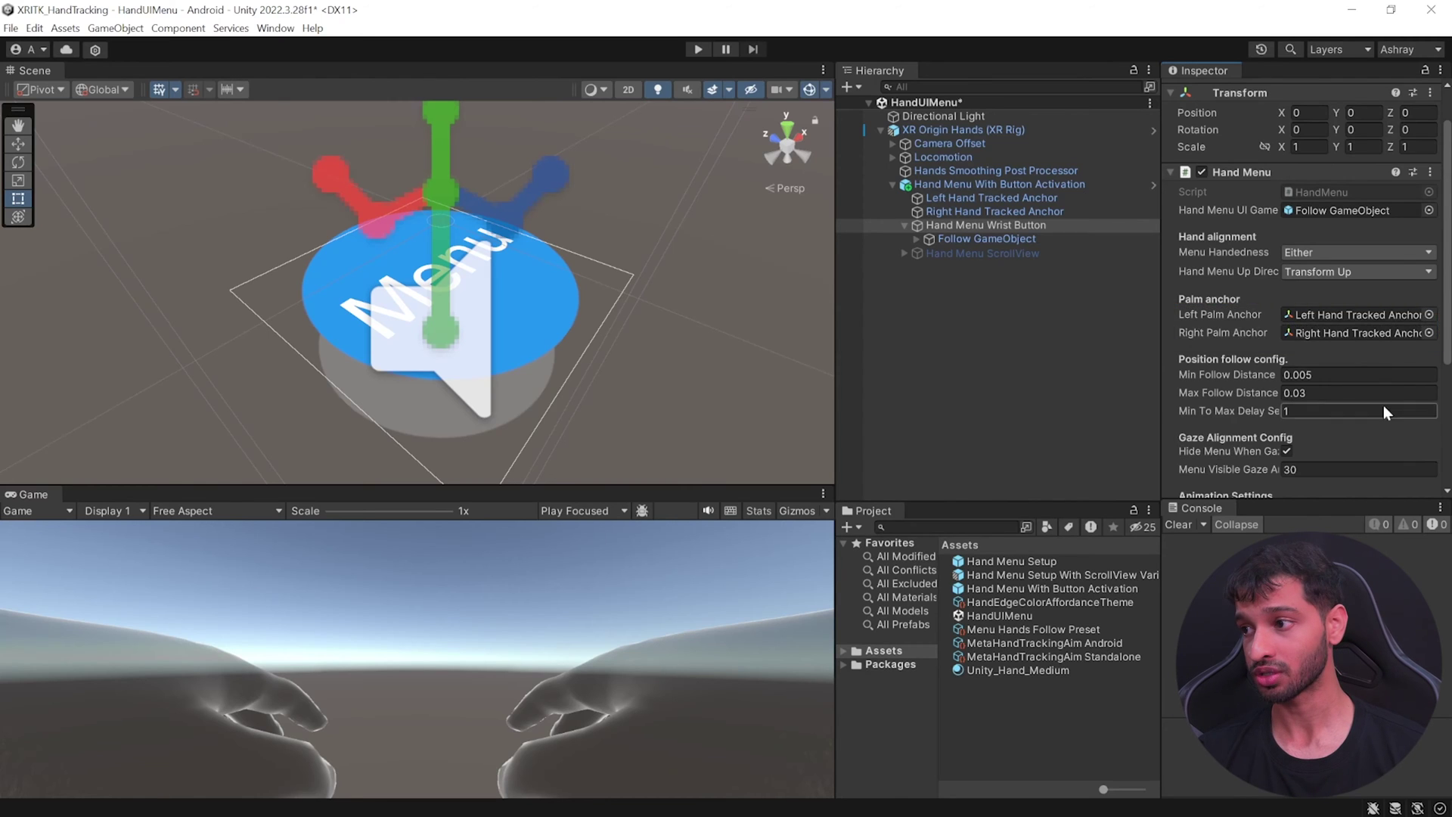
scroll(1182, 267, "down", 3)
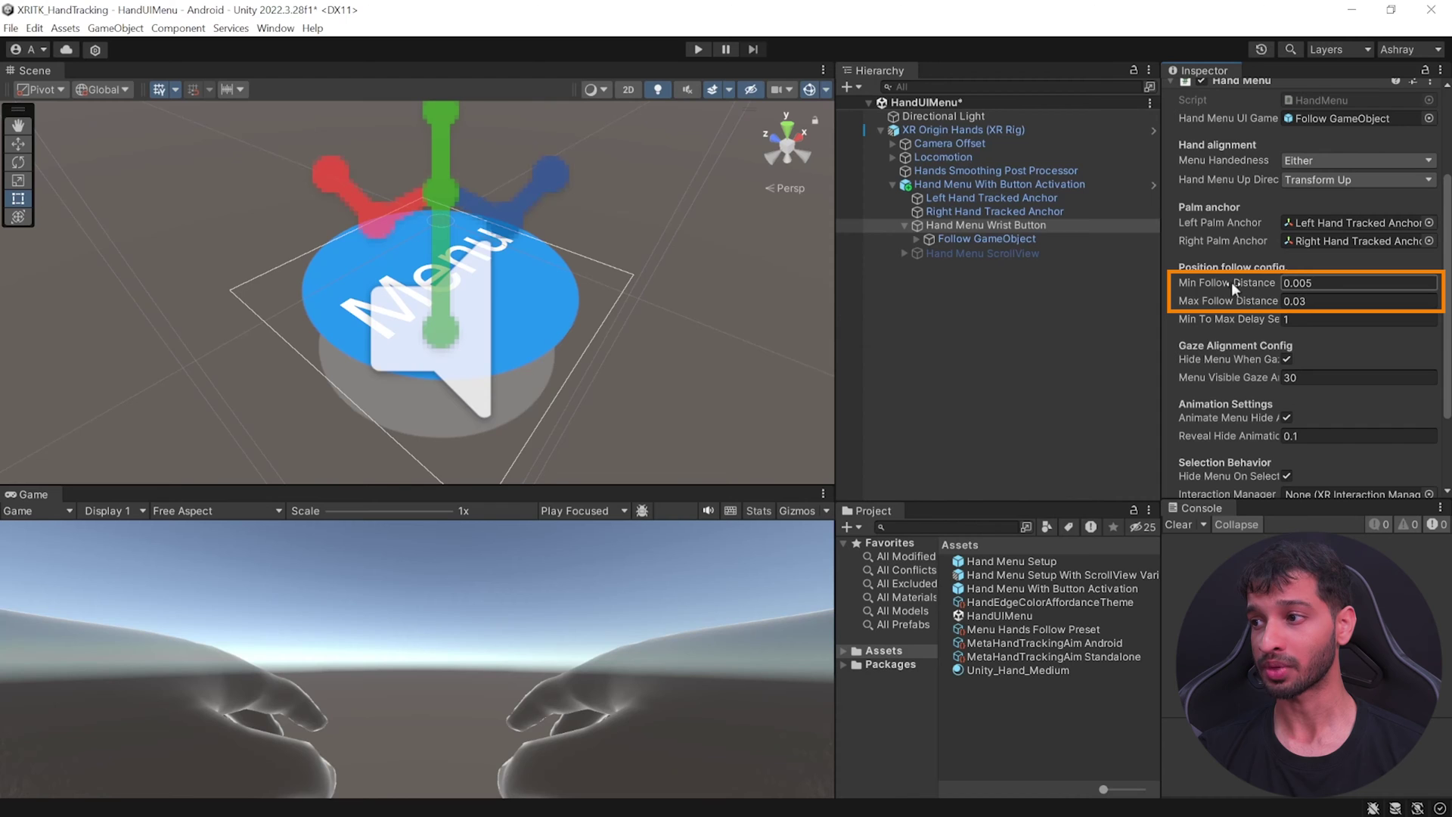
mouse_move(1232, 304)
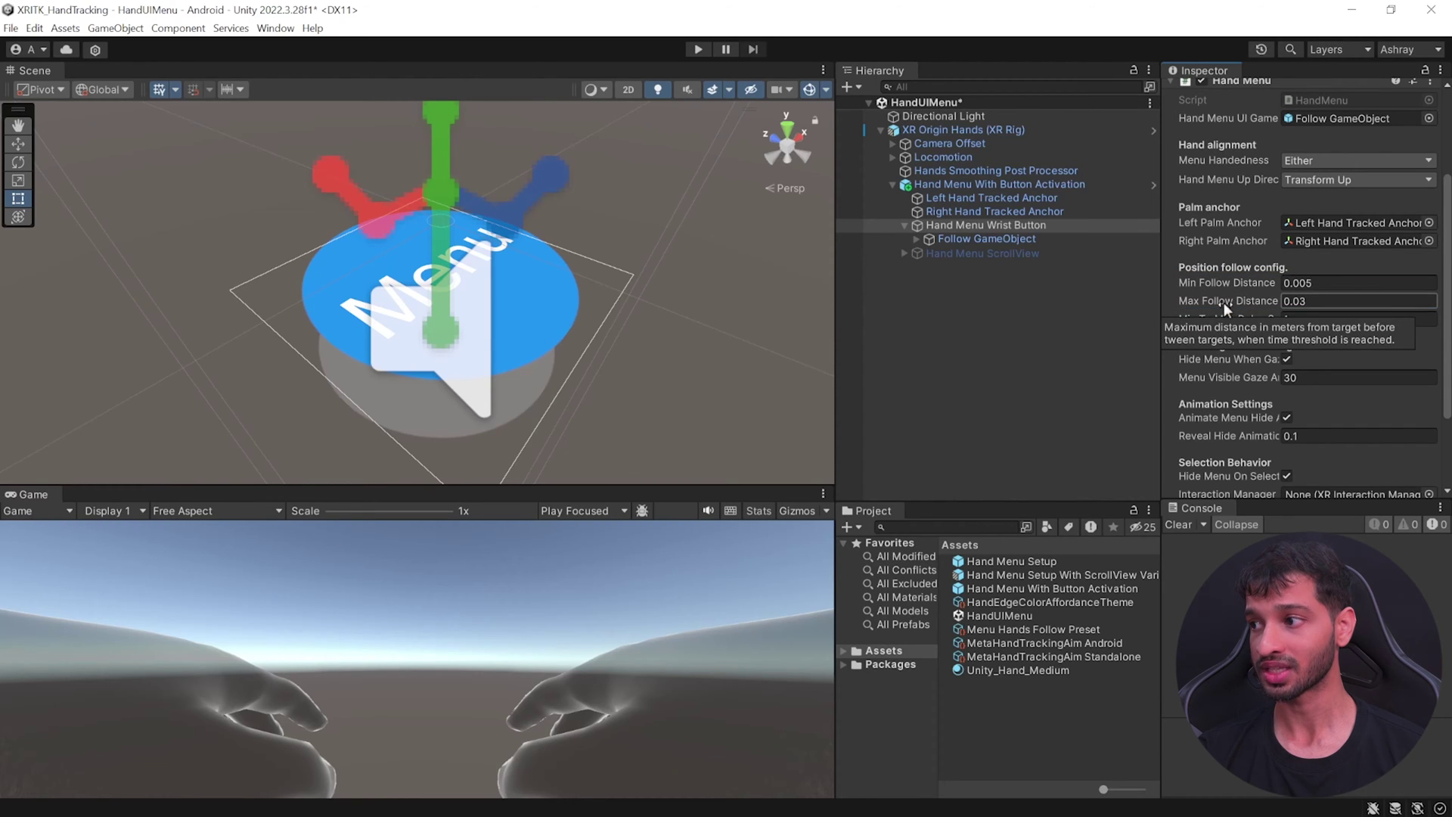
left_click_drag(1160, 292, 1052, 292)
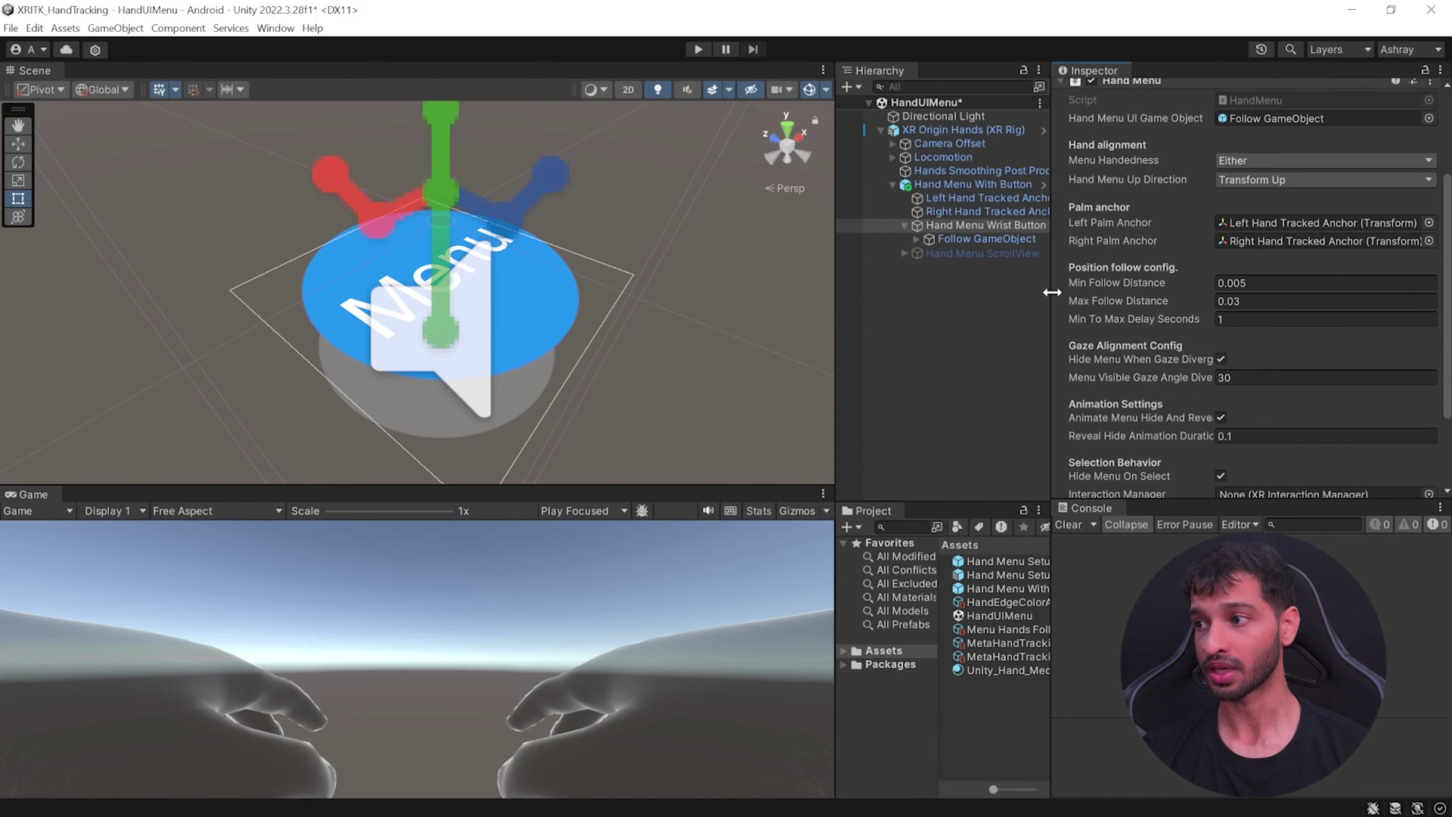
mouse_move(1209, 418)
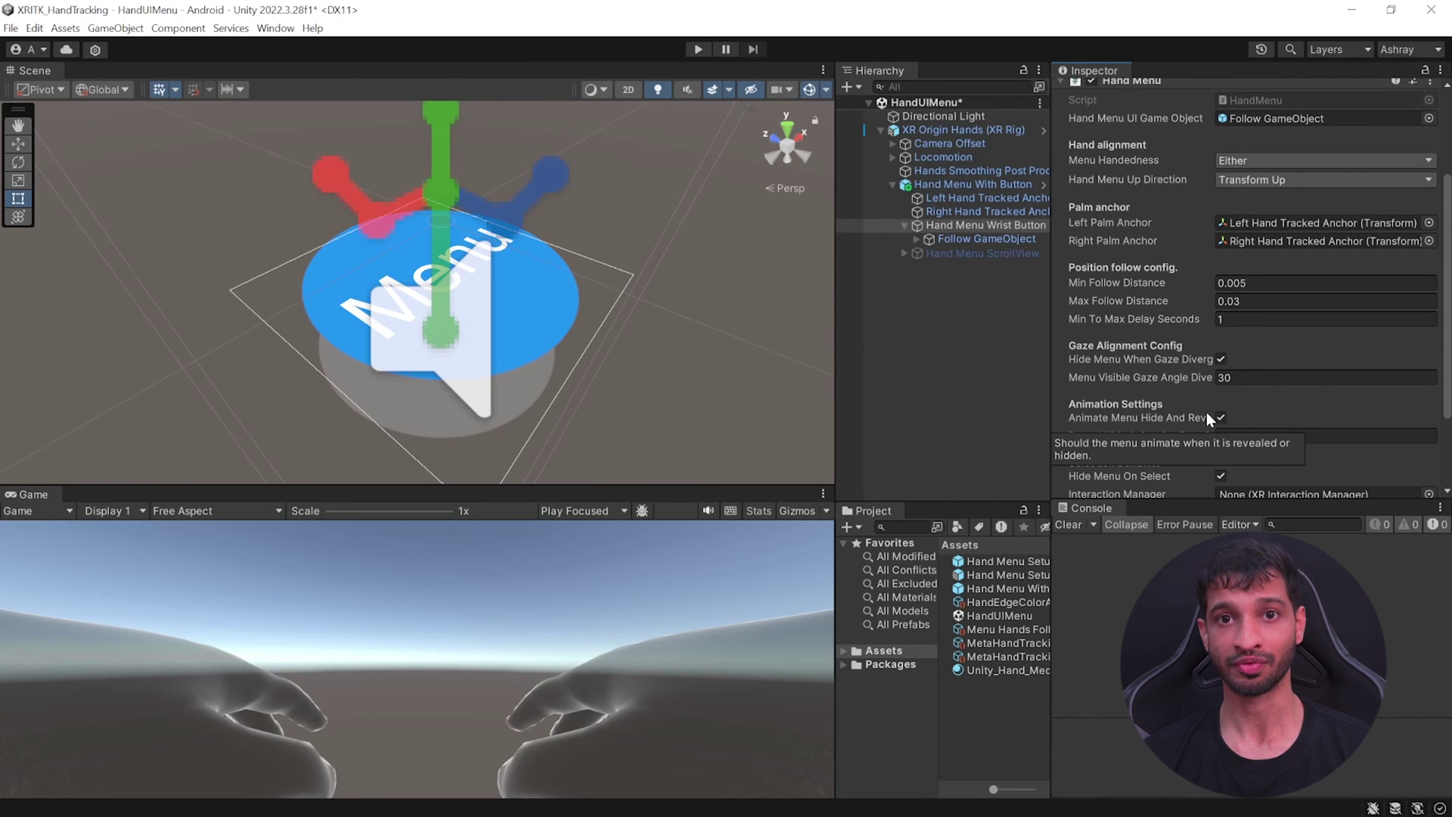
scroll(1195, 317, "down", 2)
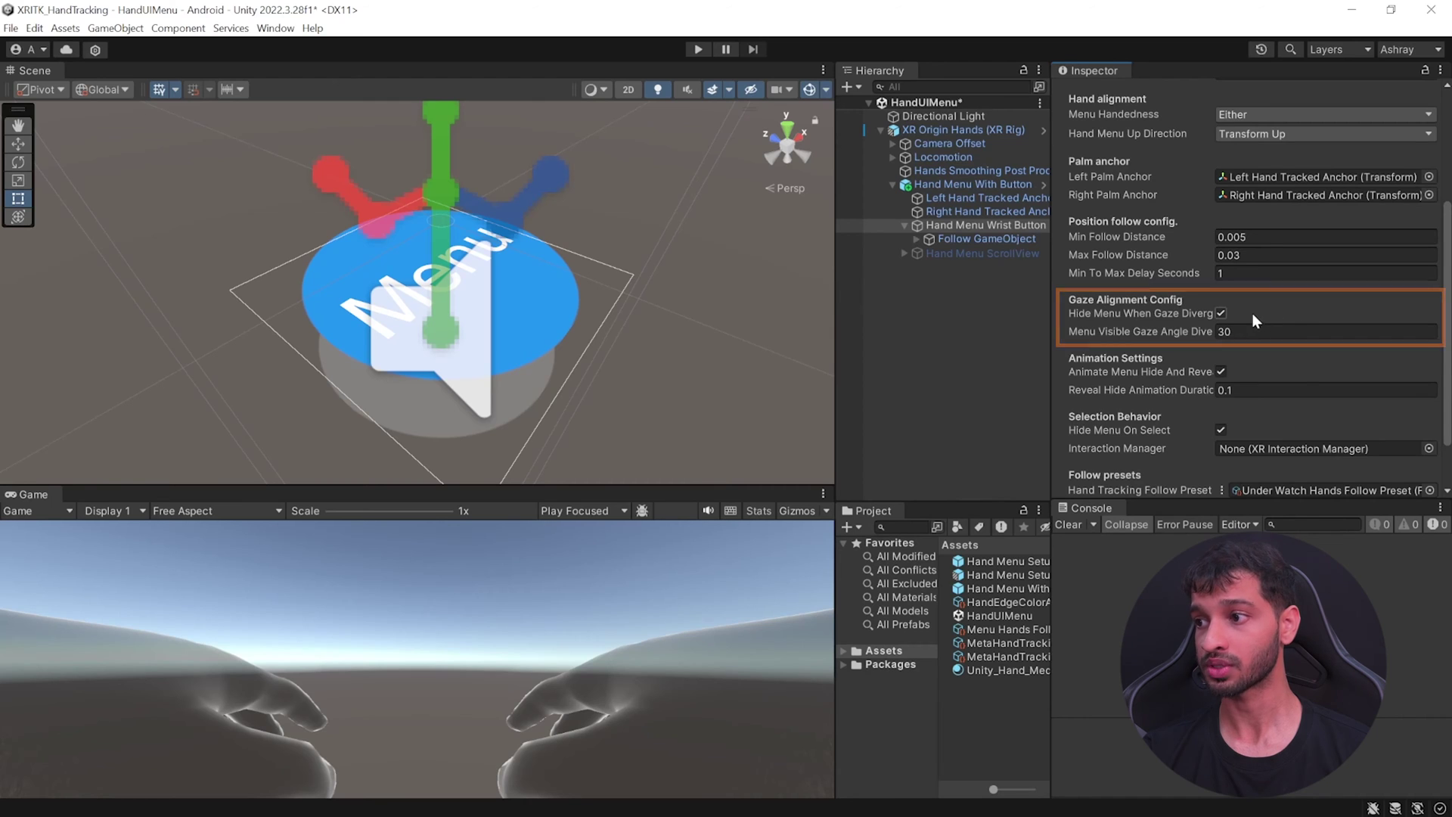
mouse_move(1250, 314)
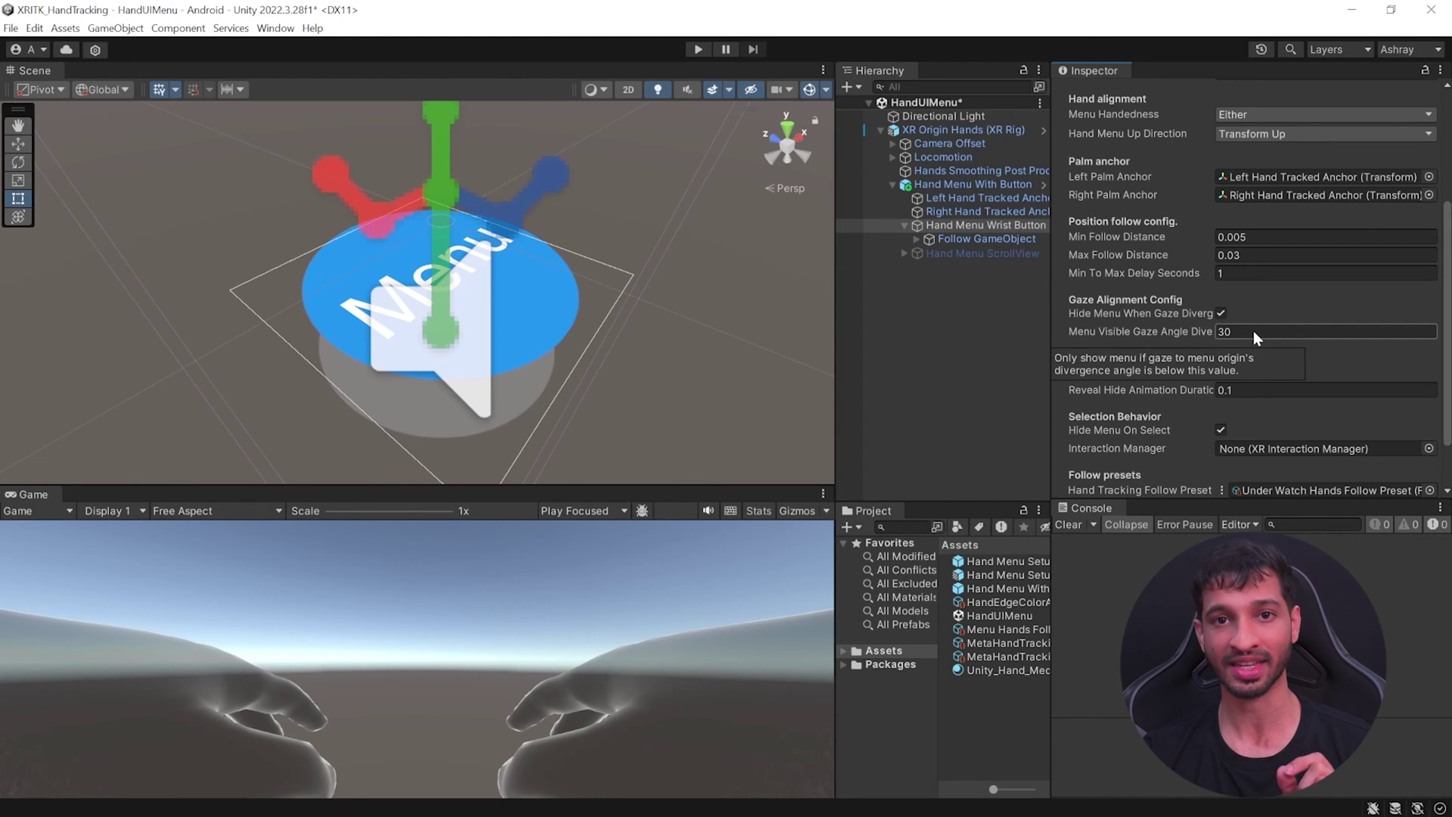
scroll(1255, 330, "down", 1)
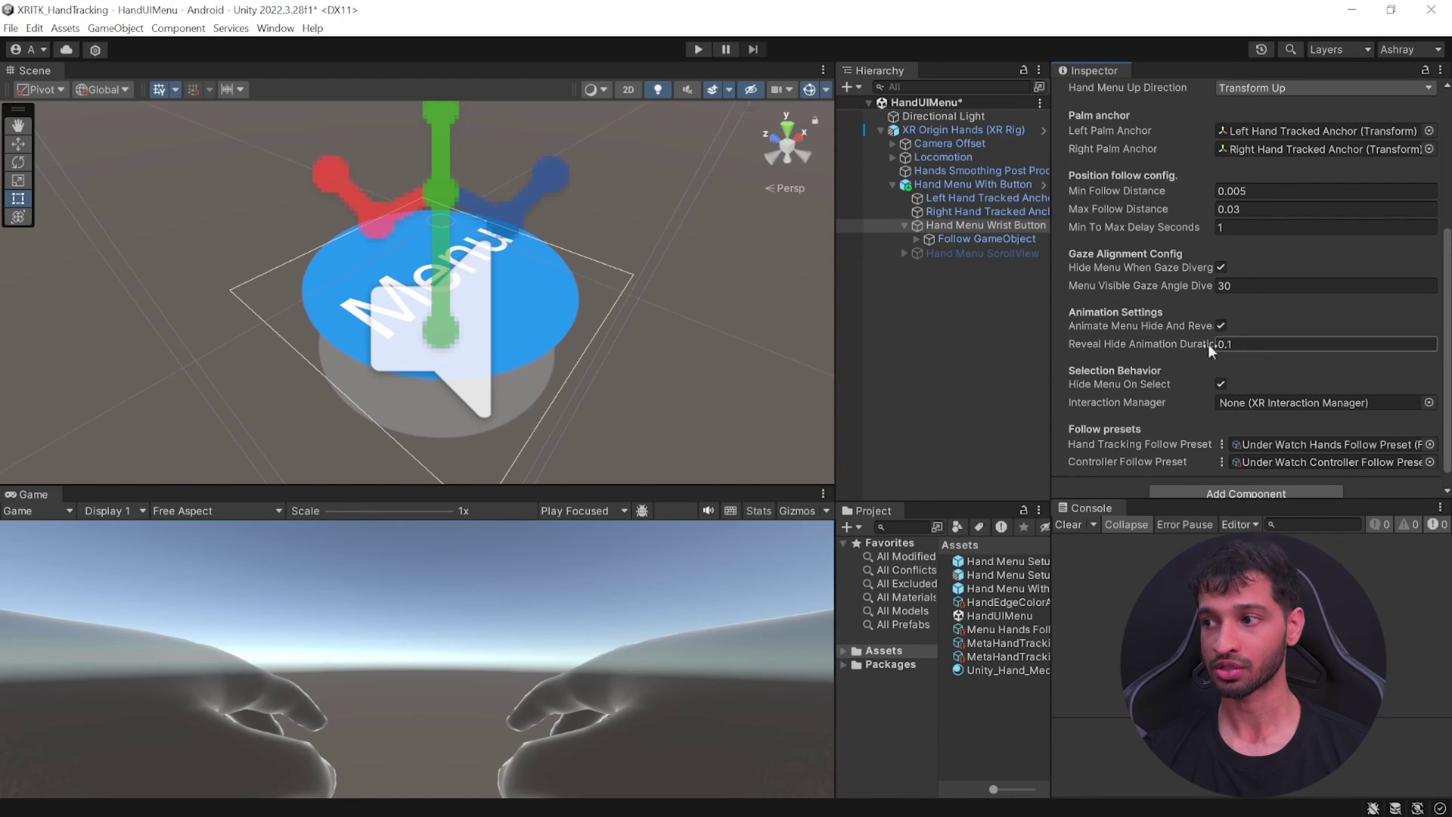
scroll(1276, 356, "down", 1)
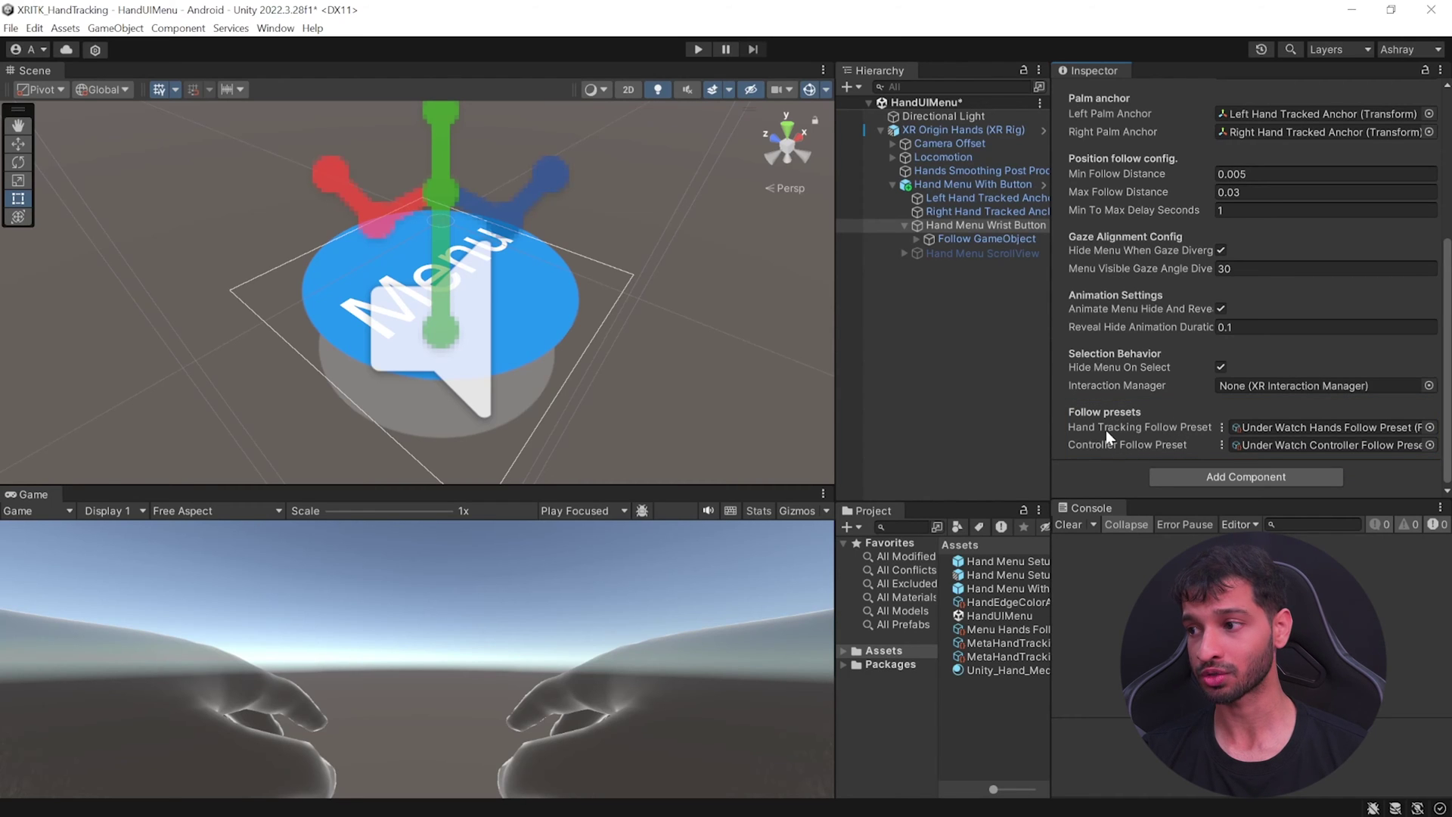
left_click(1314, 427)
left_click(1010, 603)
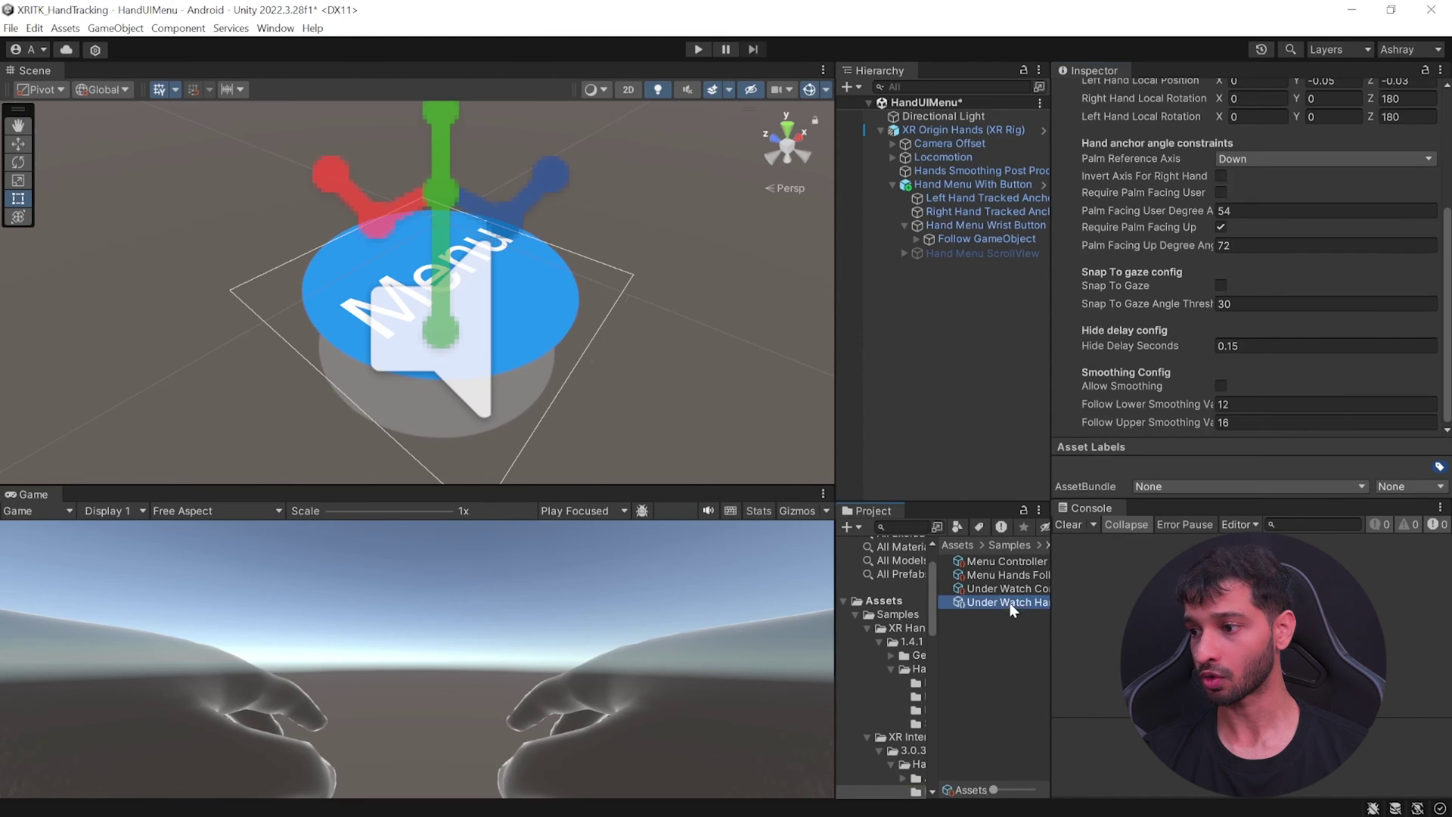
scroll(1252, 275, "up", 5)
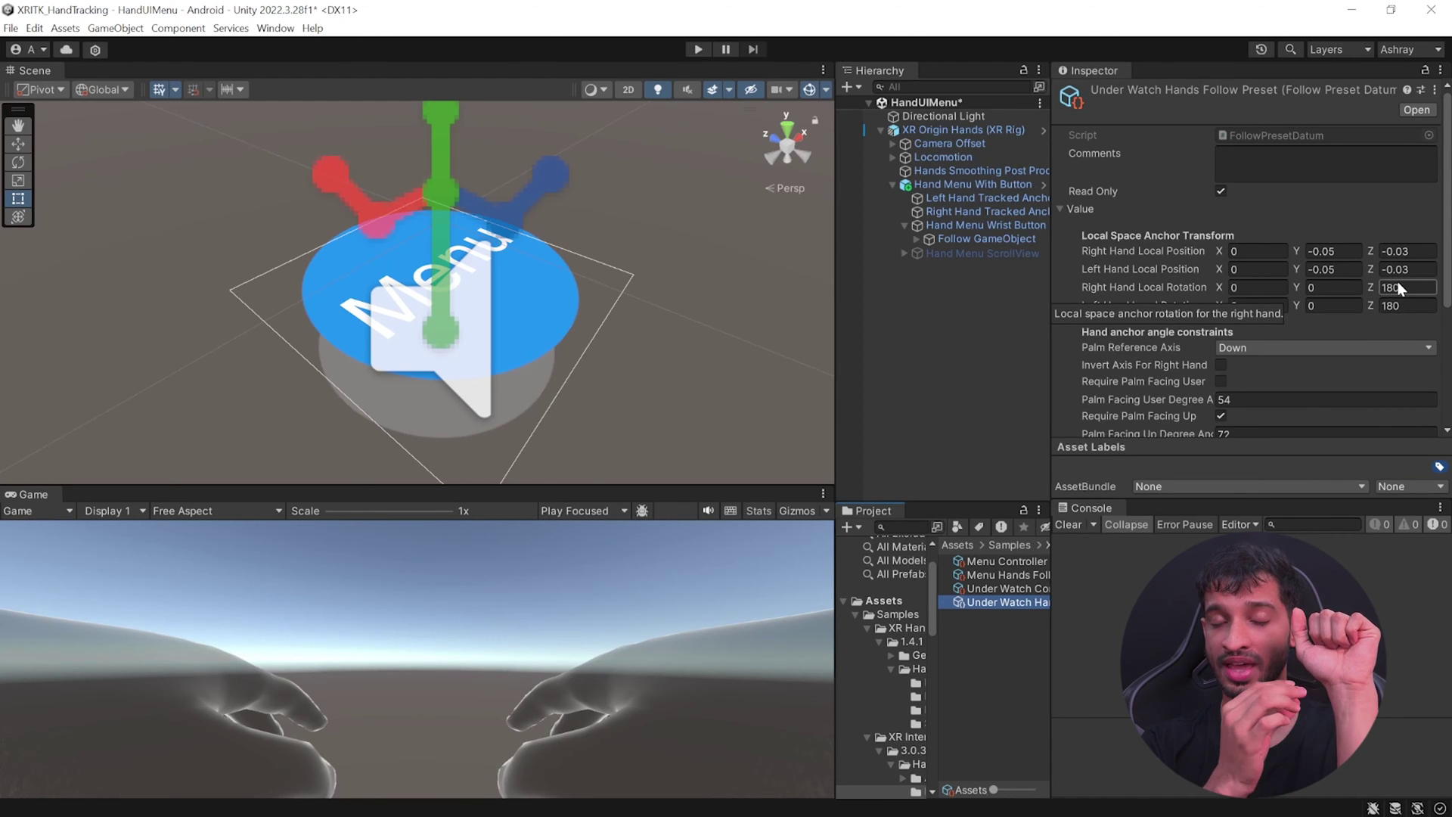
scroll(1396, 281, "down", 3)
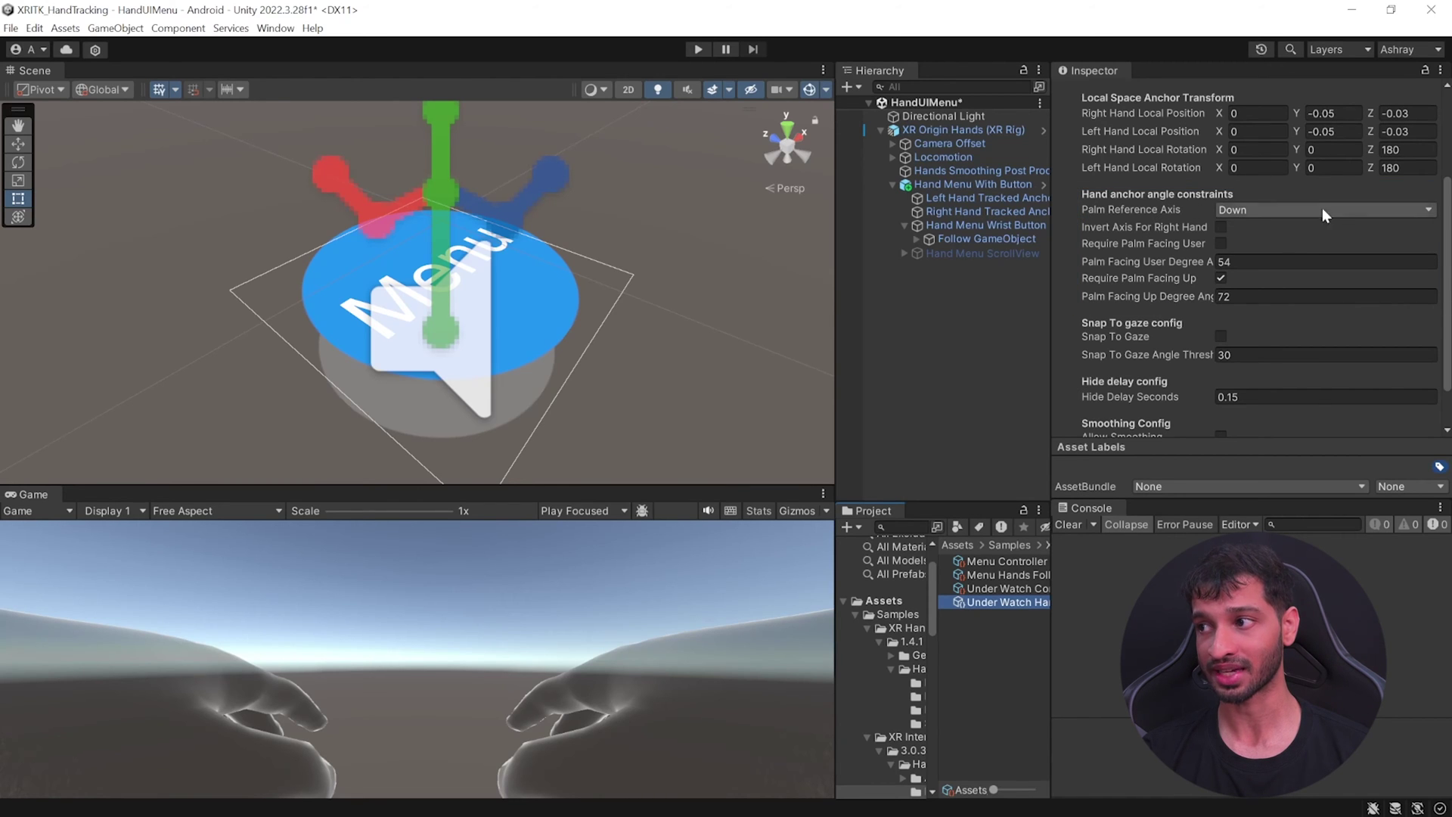
mouse_move(1360, 274)
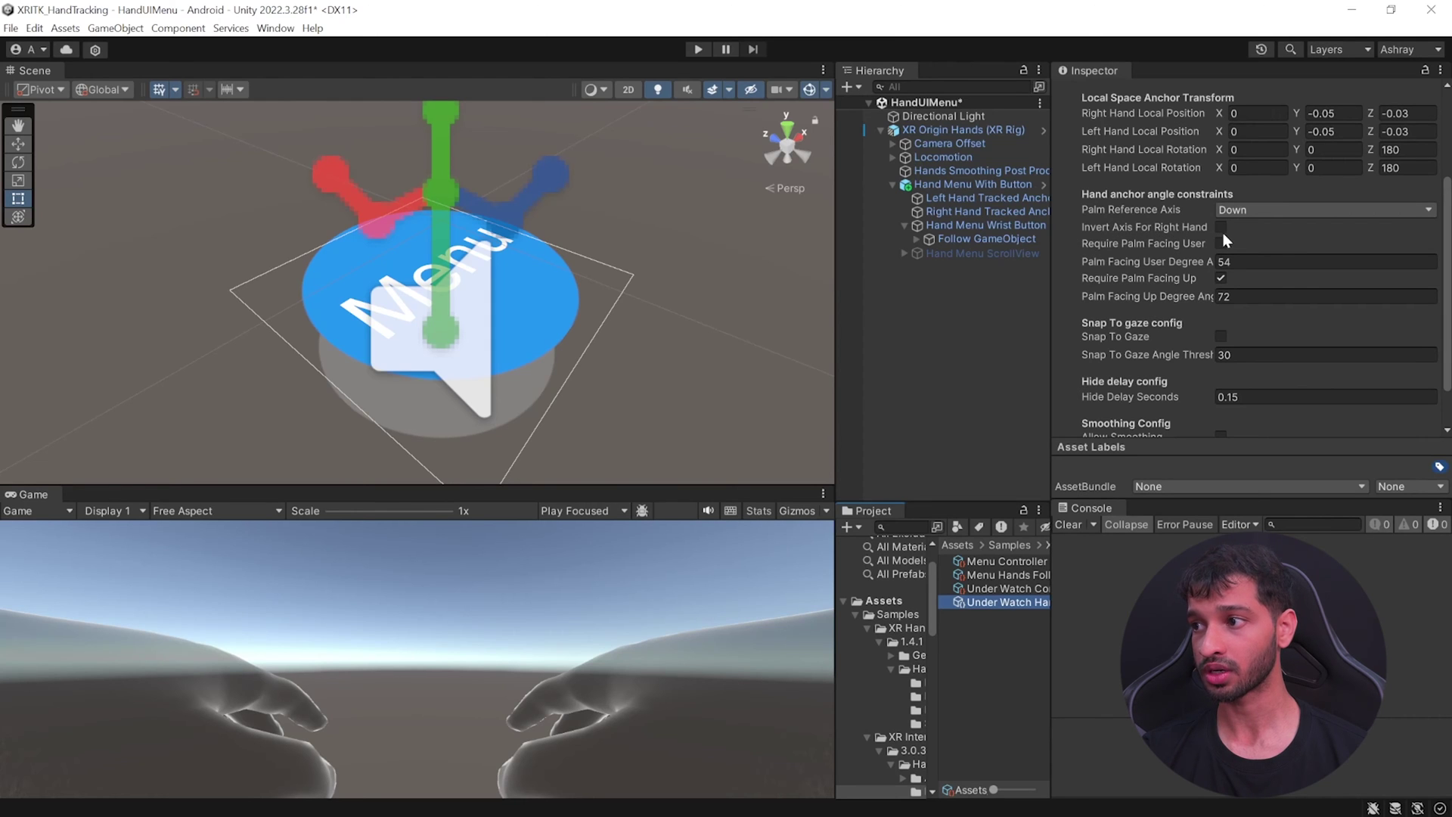
mouse_move(1221, 230)
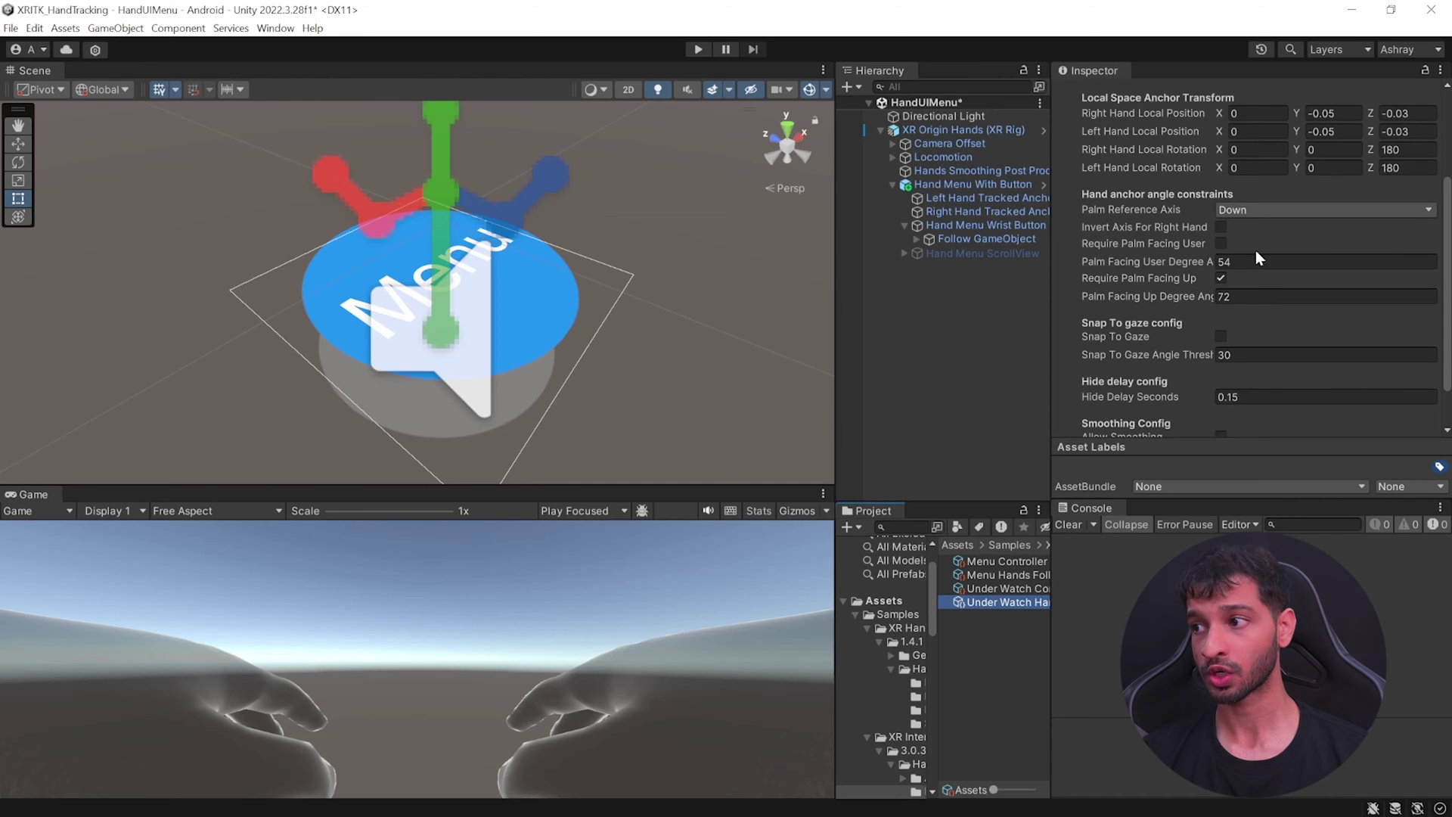
left_click(1199, 278)
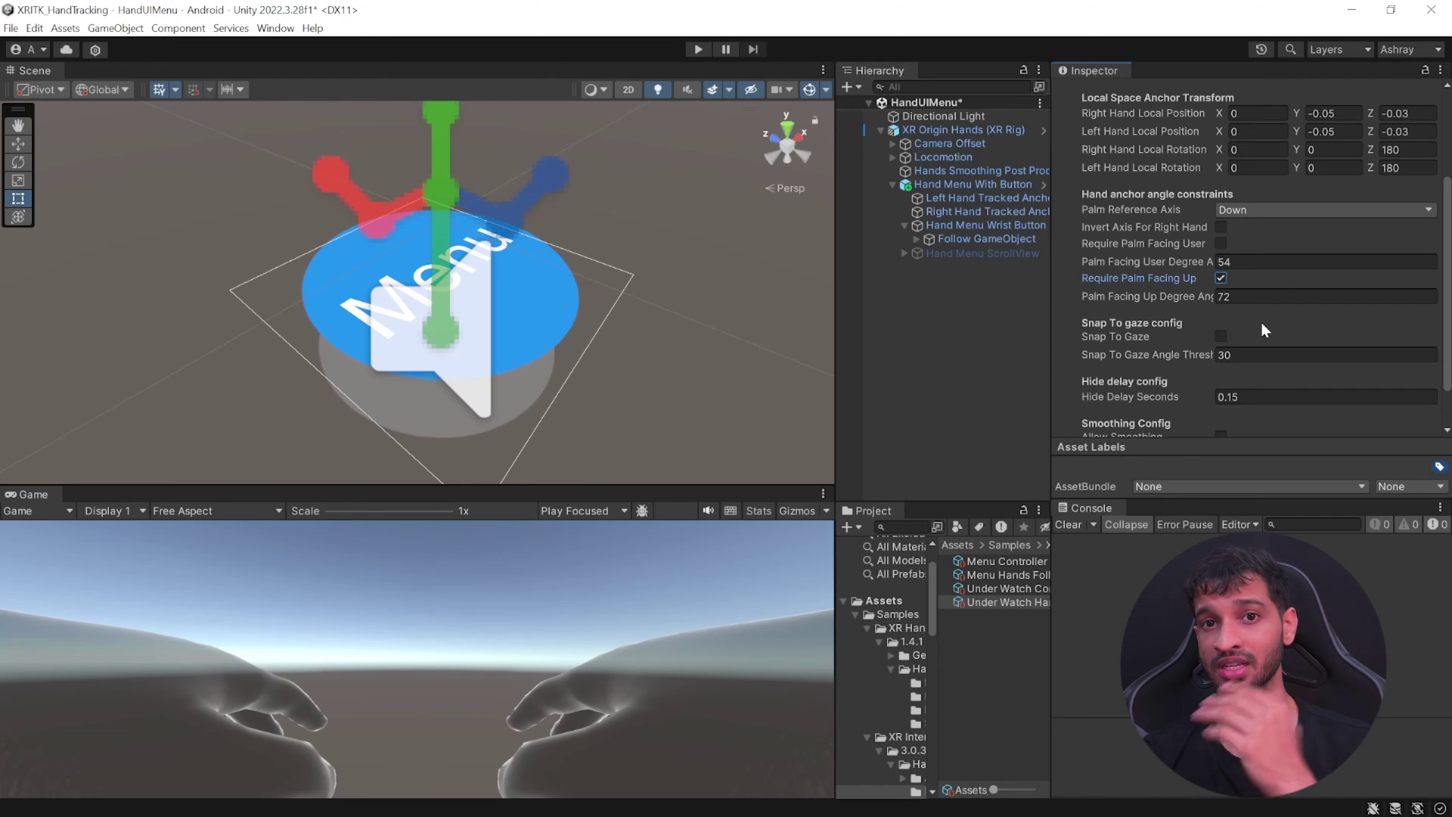
scroll(1270, 305, "down", 2)
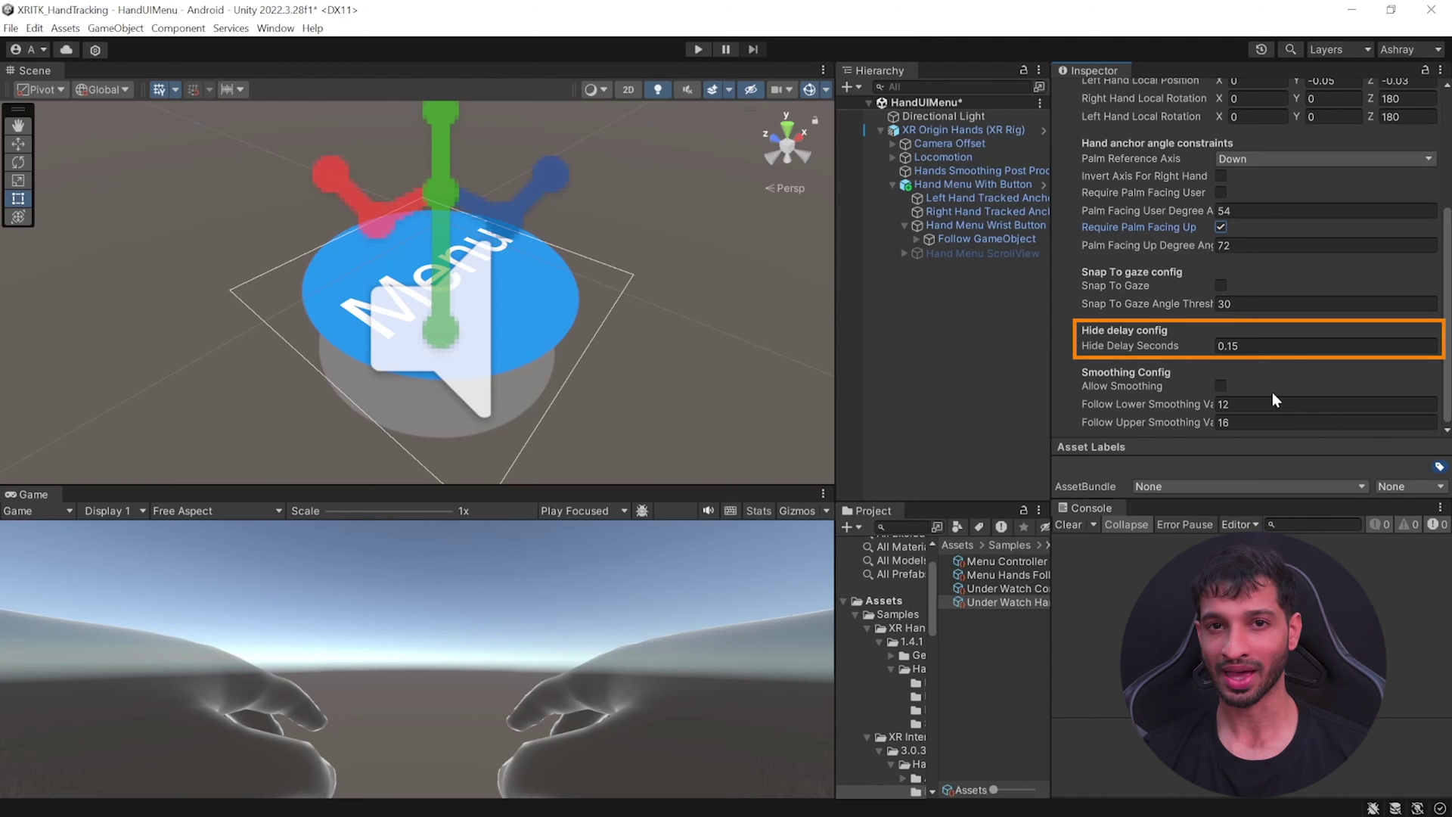
mouse_move(1250, 348)
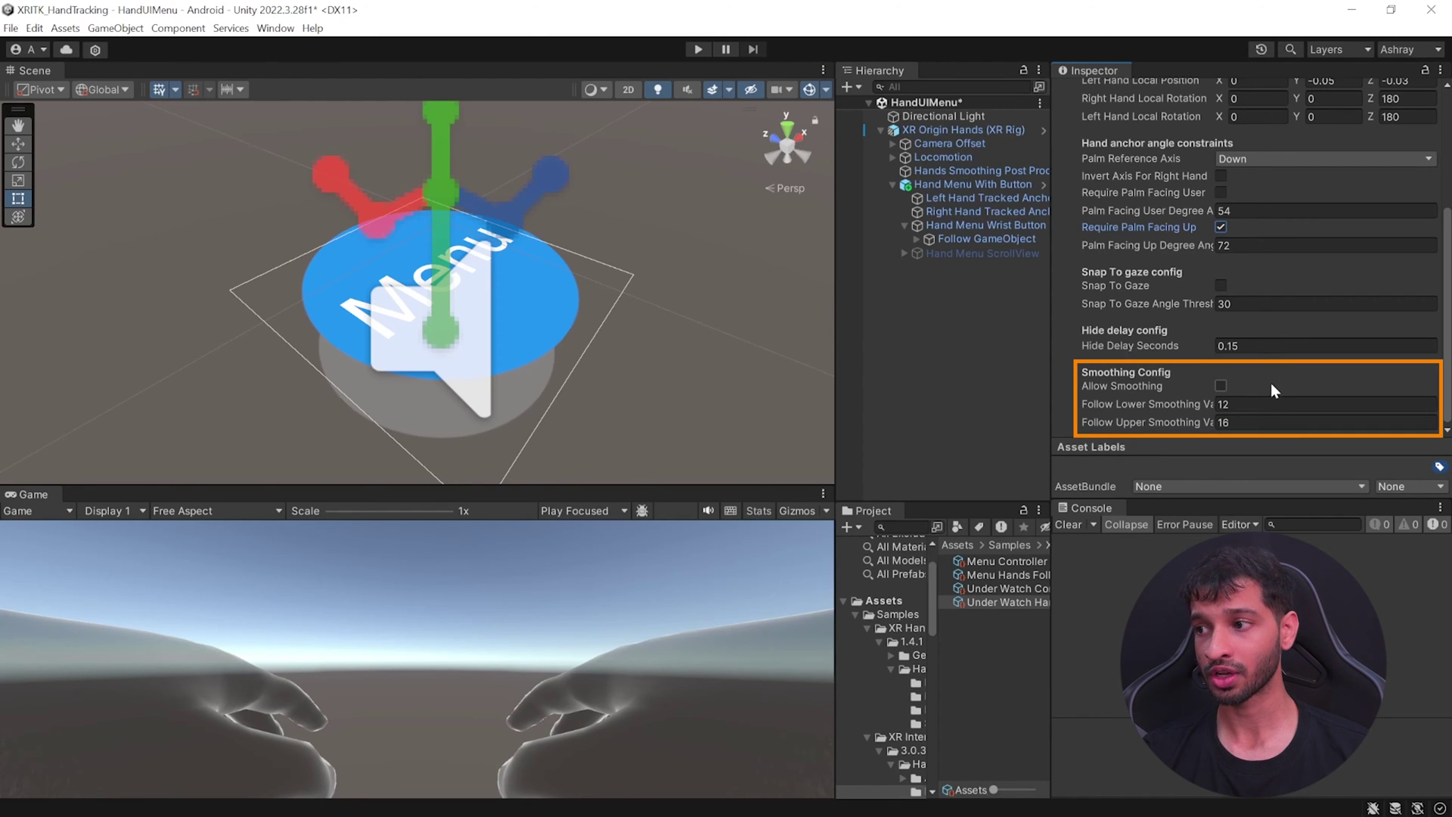
mouse_move(1271, 383)
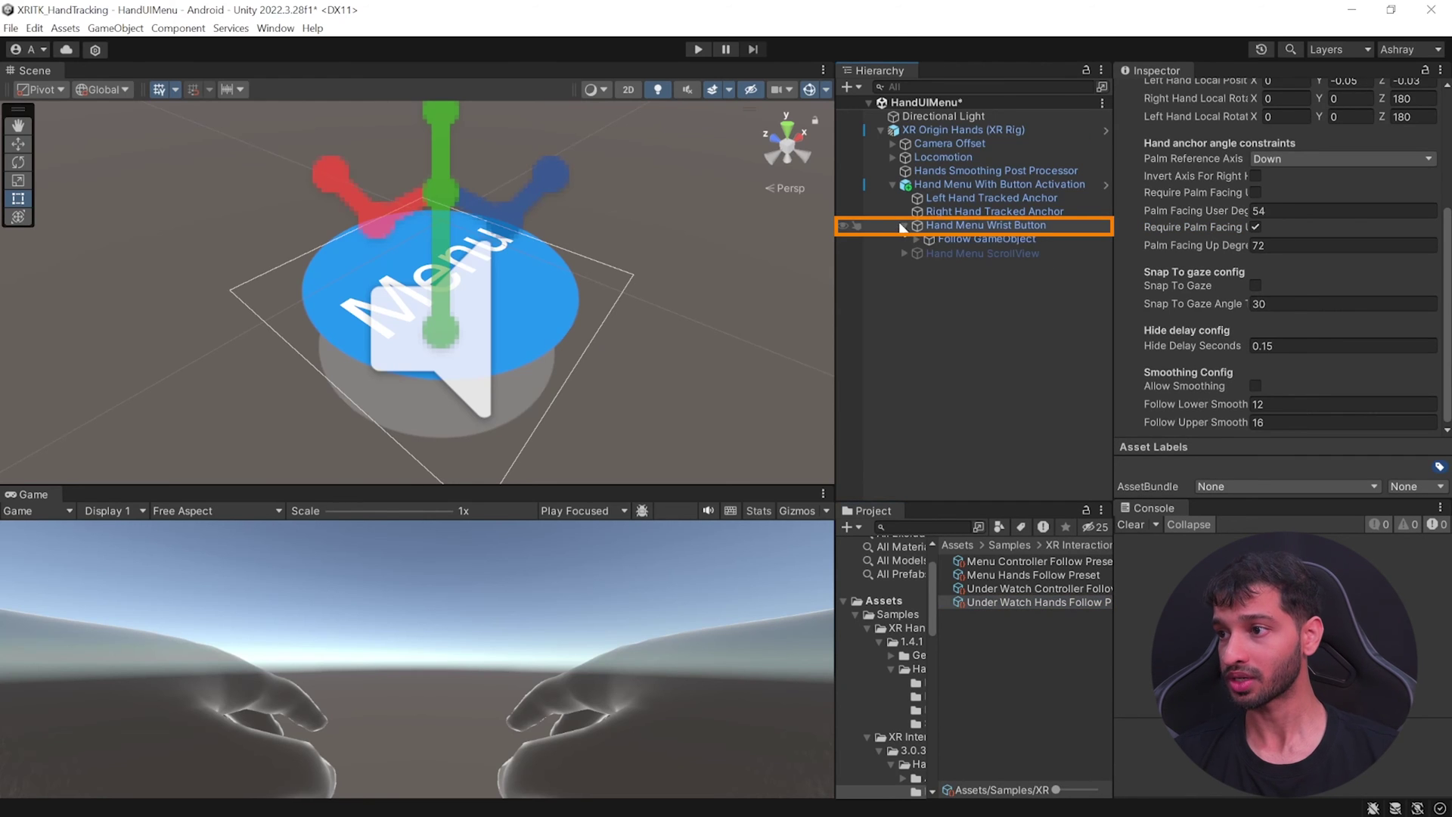
Select Text Button under Follow GameObject and ping its Toggle Game Object activation target.
left_click(917, 239)
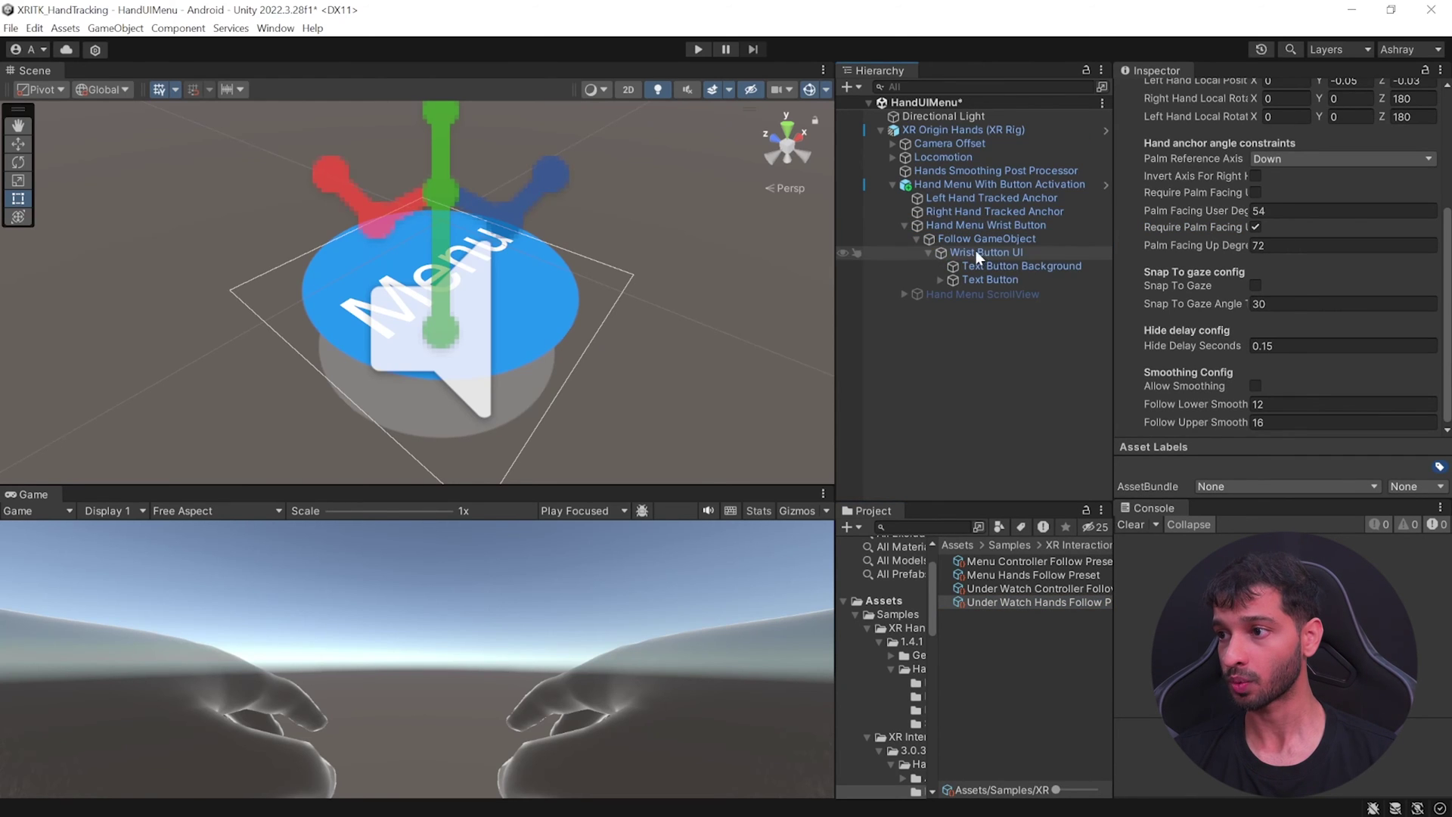
left_click(988, 277)
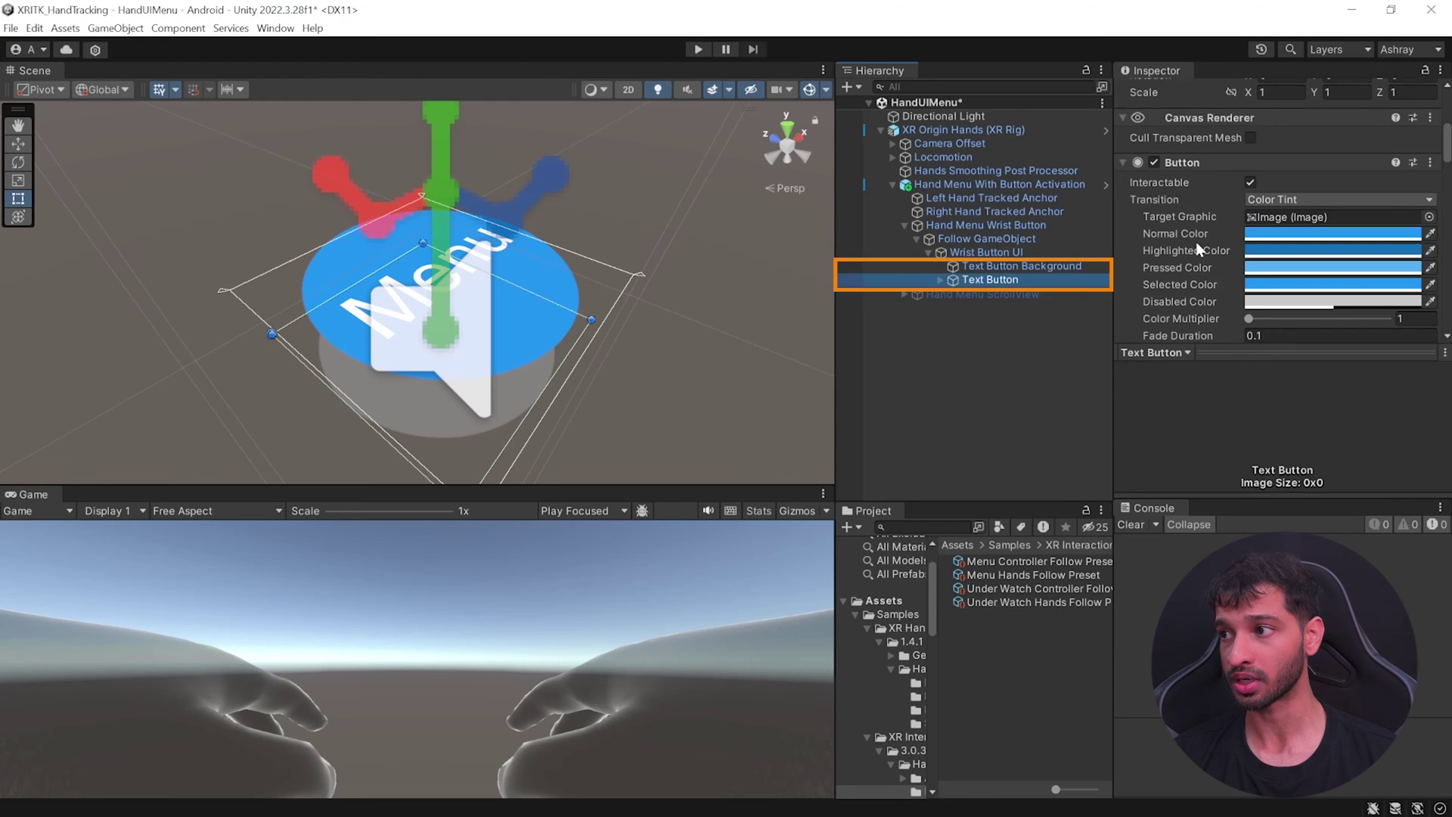
scroll(1196, 242, "down", 10)
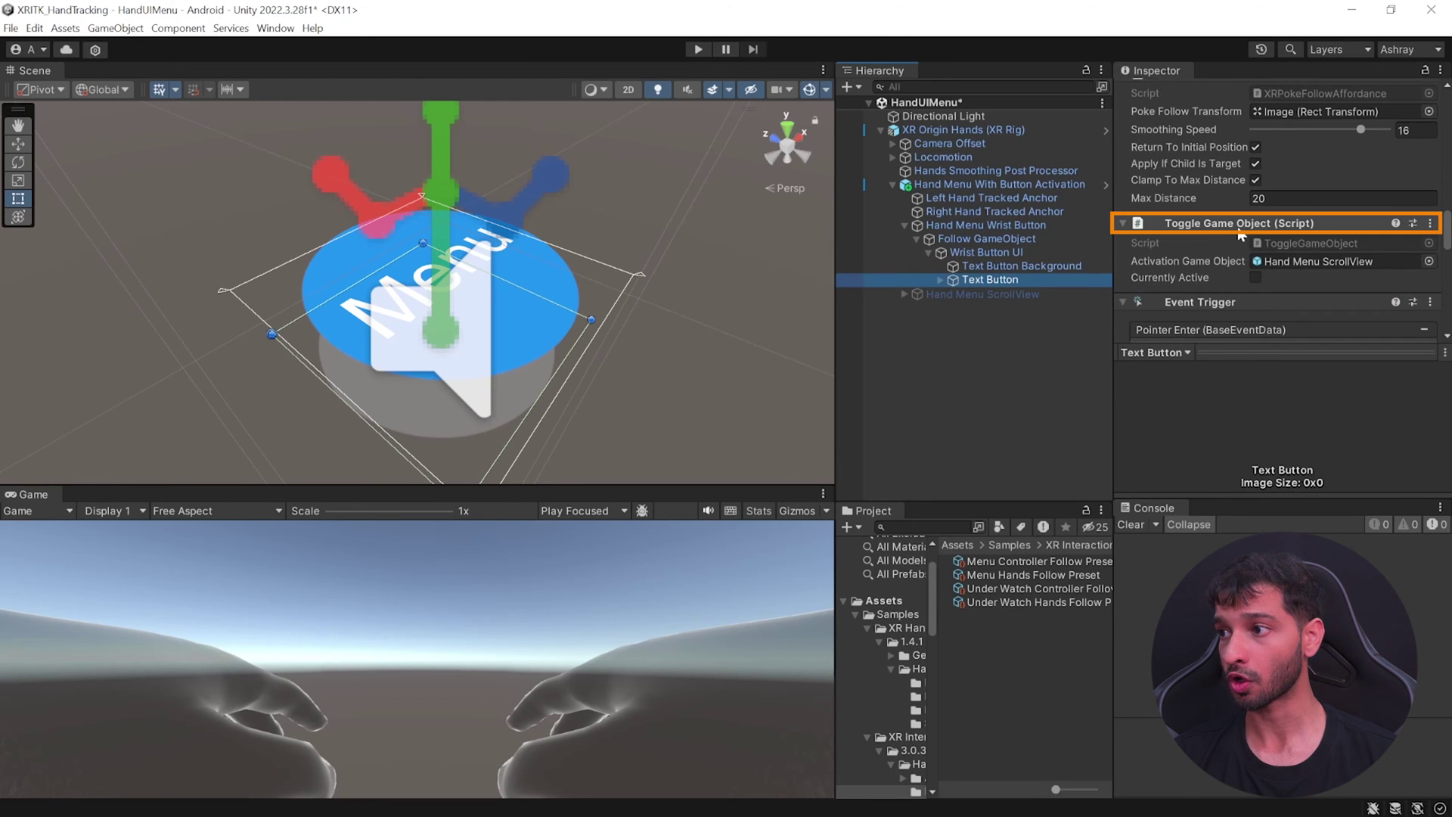
left_click(1297, 263)
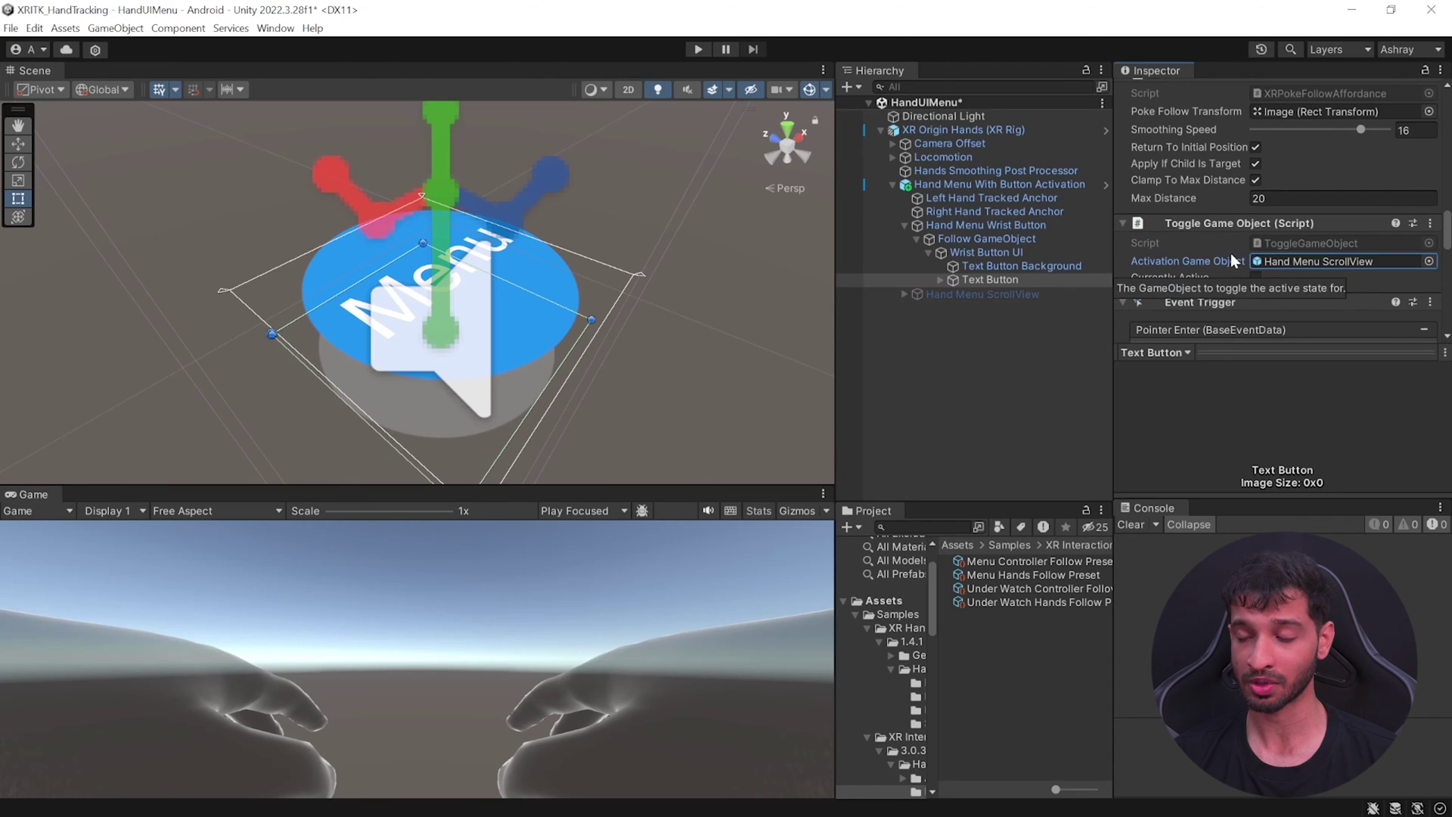
Enable the Hand Menu ScrollView and centre the scene view on its panel.
left_click(947, 295)
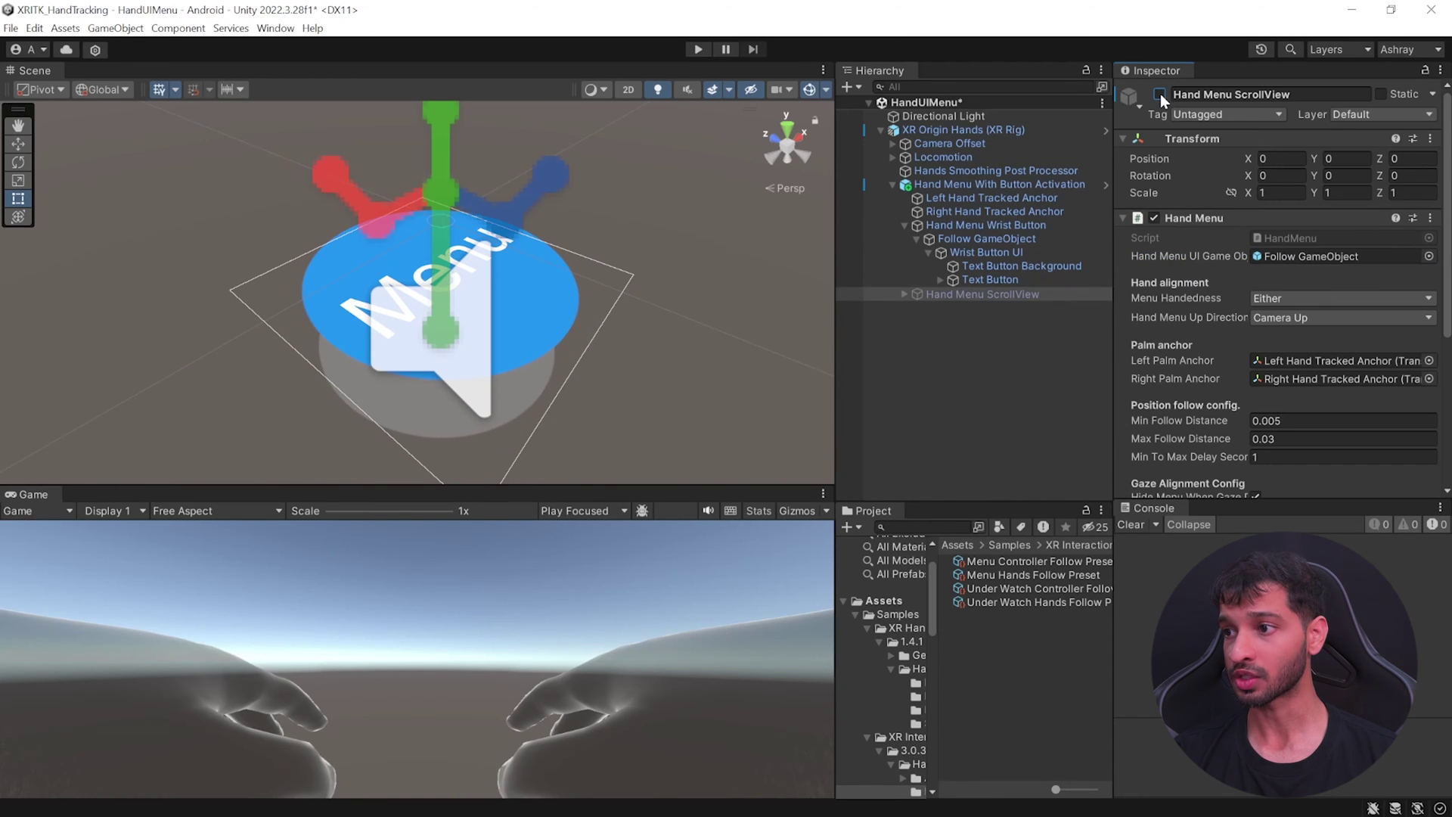
left_click(1160, 94)
scroll(461, 314, "down", 5)
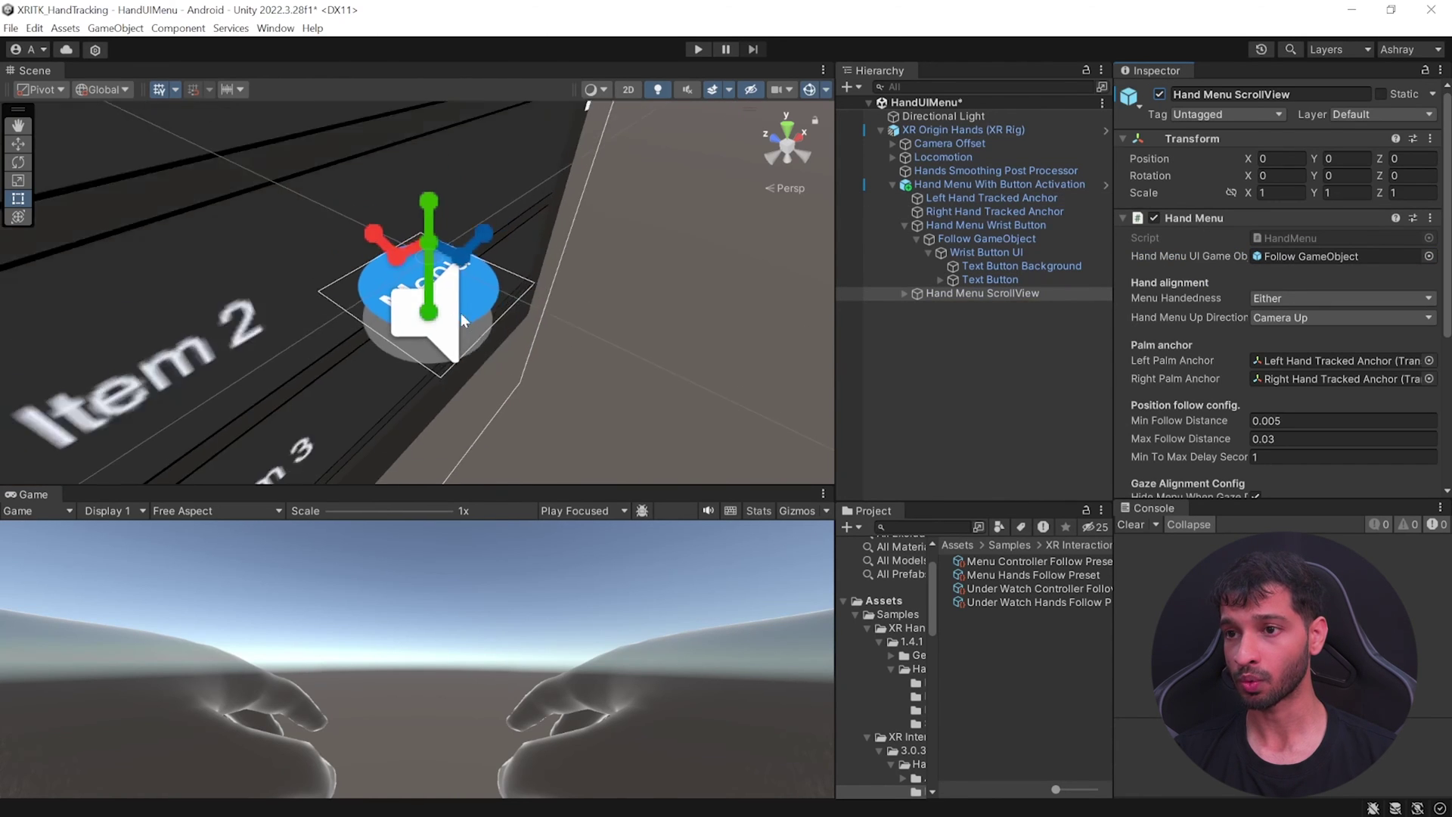
scroll(463, 334, "down", 3)
left_click_drag(480, 337, 529, 310, "alt")
middle_click_drag(529, 310, 522, 232)
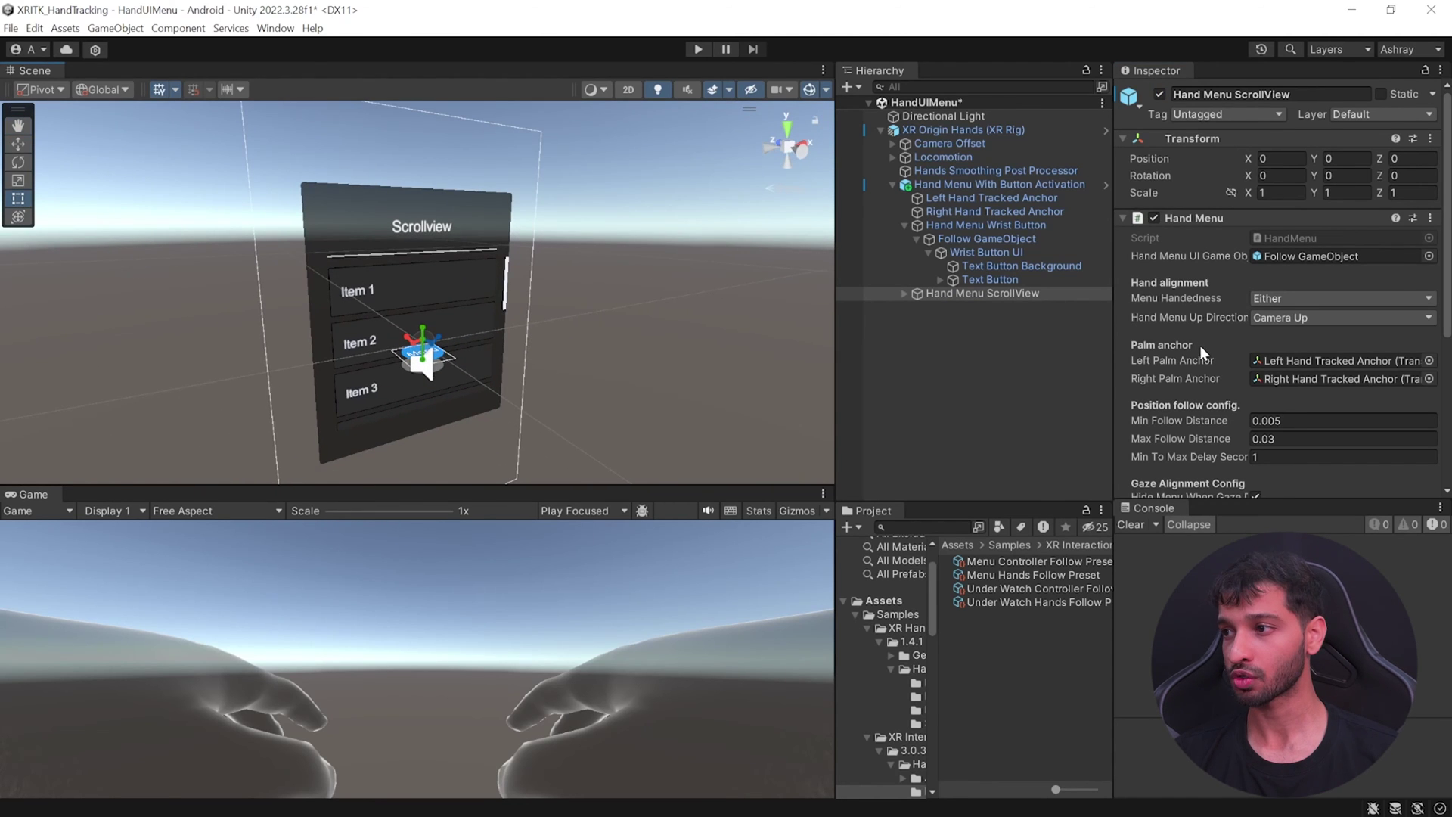
scroll(1382, 256, "down", 6)
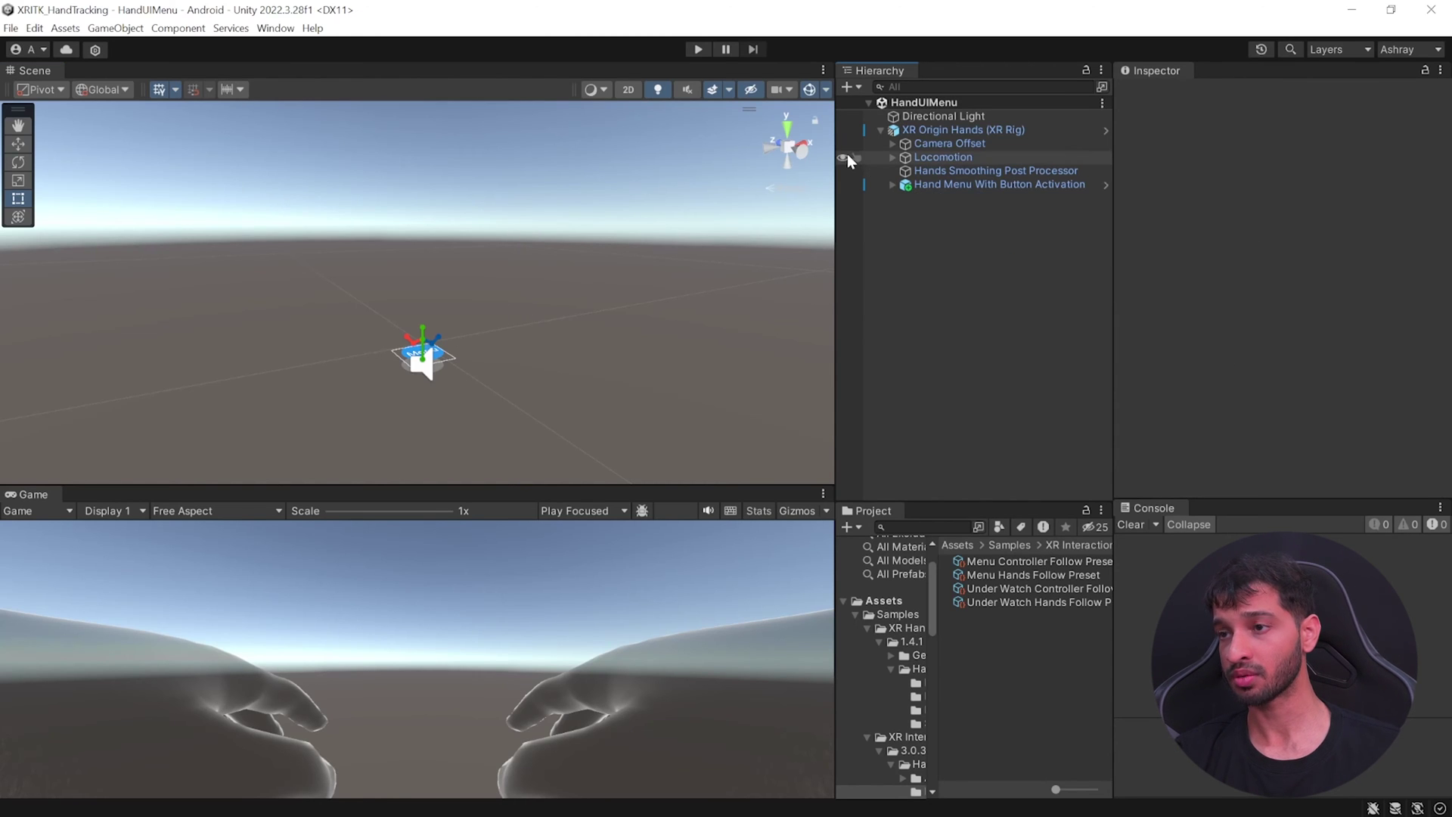
Enter Play mode to try the wrist-button hand menu.
left_click(696, 49)
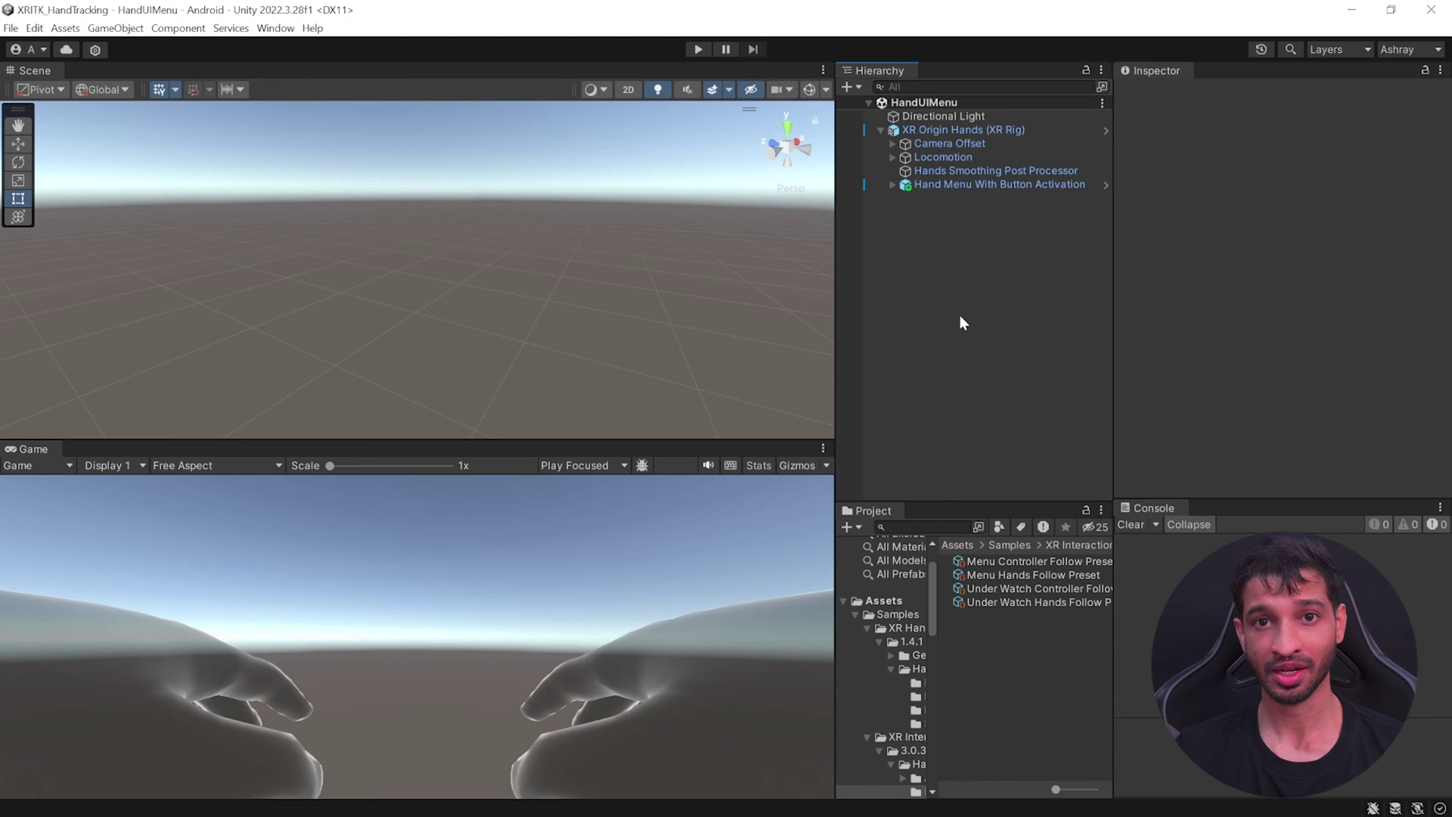
Disable Hand Menu With Button Activation and create a new World Space UI Canvas.
left_click(984, 185)
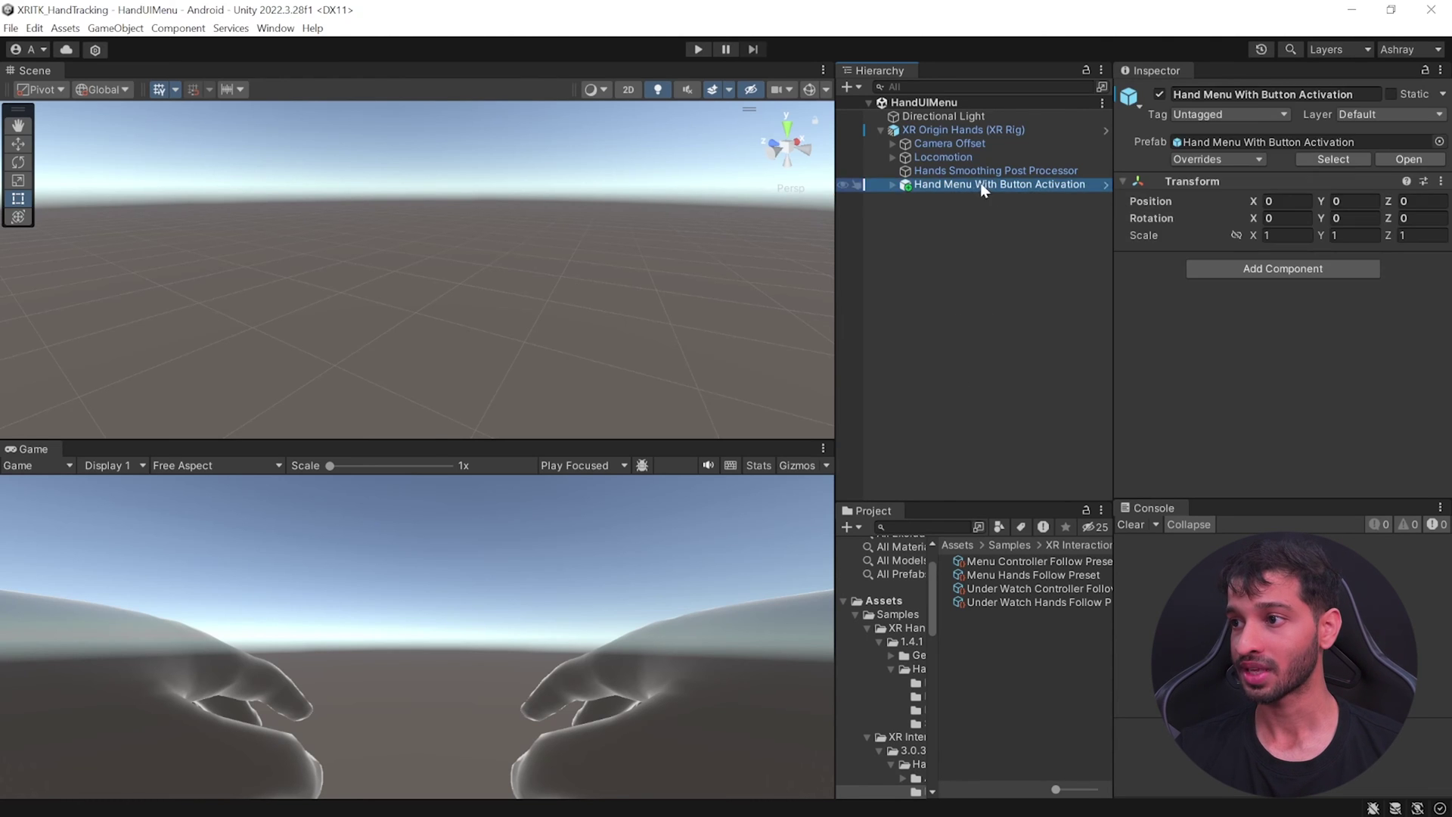
left_click(1159, 94)
right_click(863, 224)
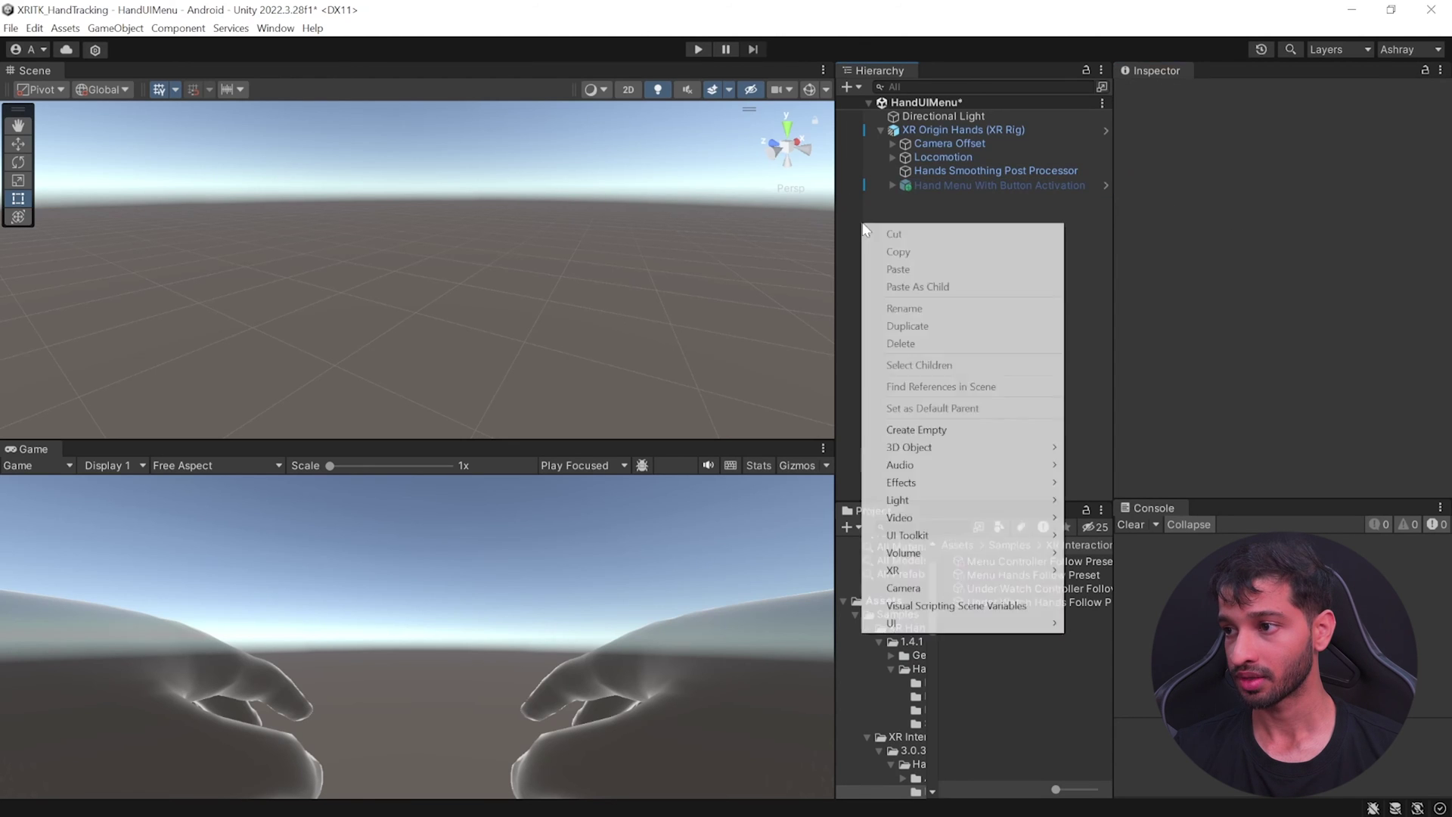
mouse_move(966, 625)
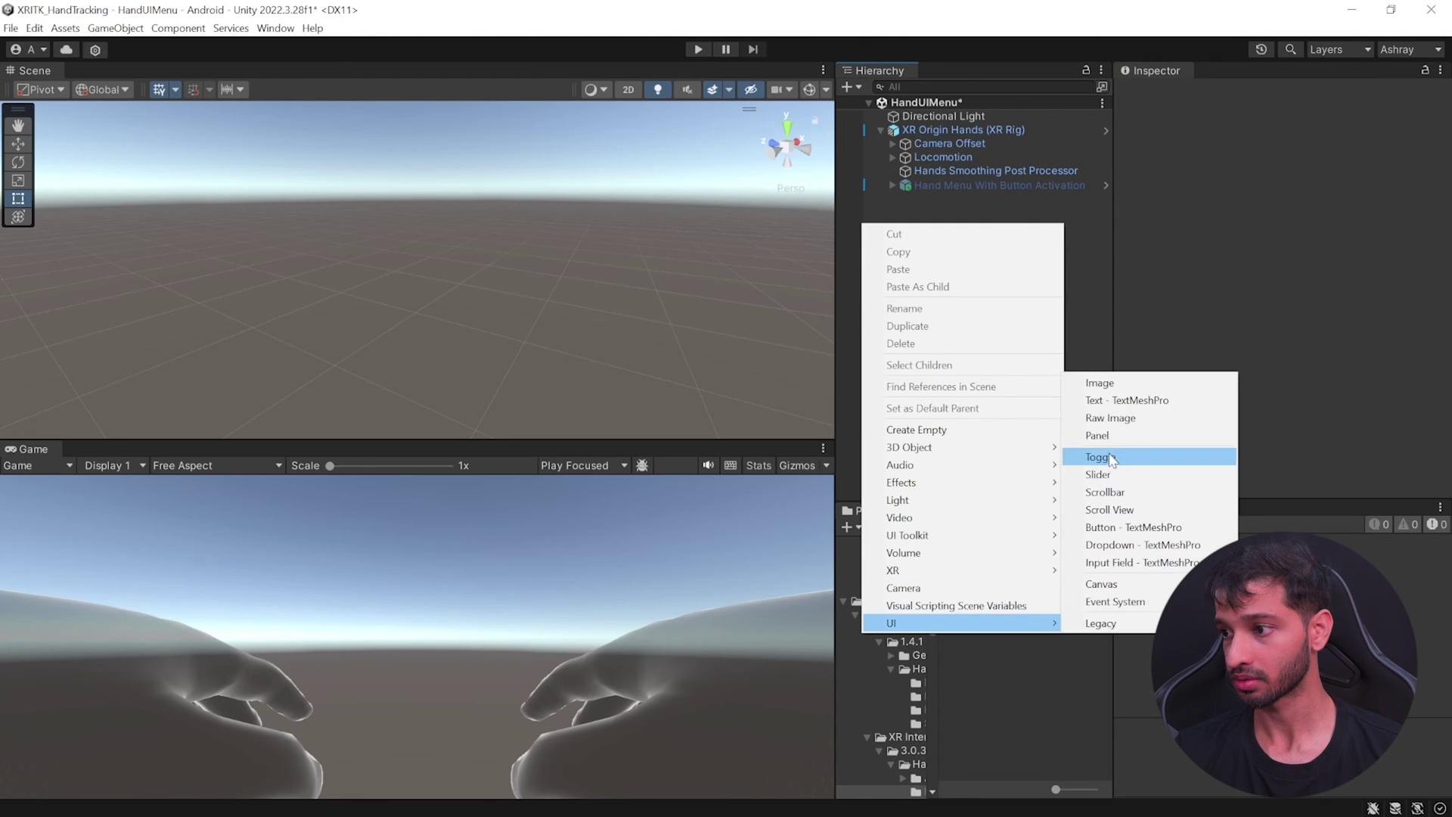
left_click(1122, 589)
left_click(1302, 352)
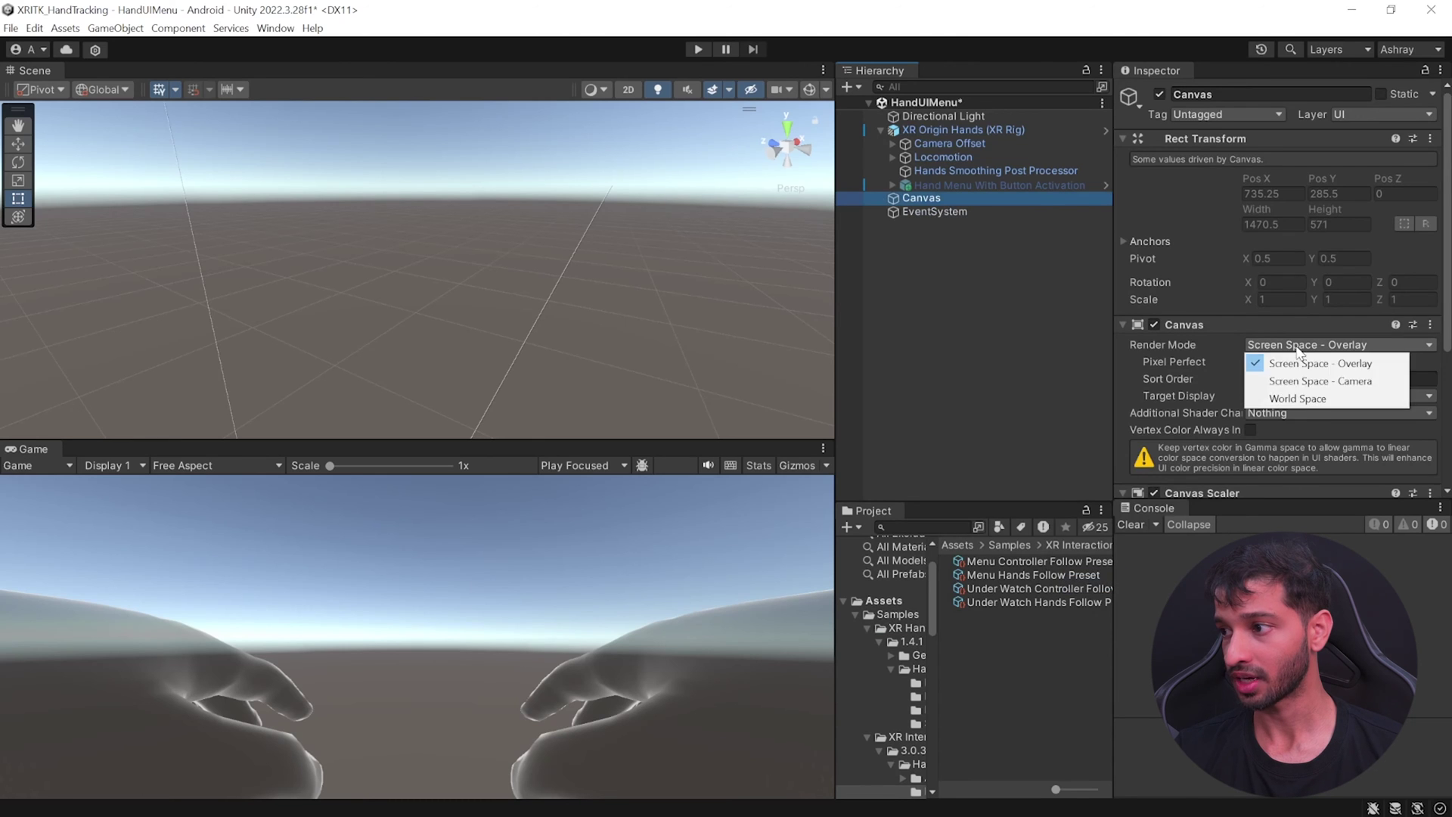
left_click(1294, 399)
Set the Canvas position to 0,0,0, size 19×22 and scale 0.01, then frame it.
left_click(1271, 176)
type("0")
key("Tab")
type("0")
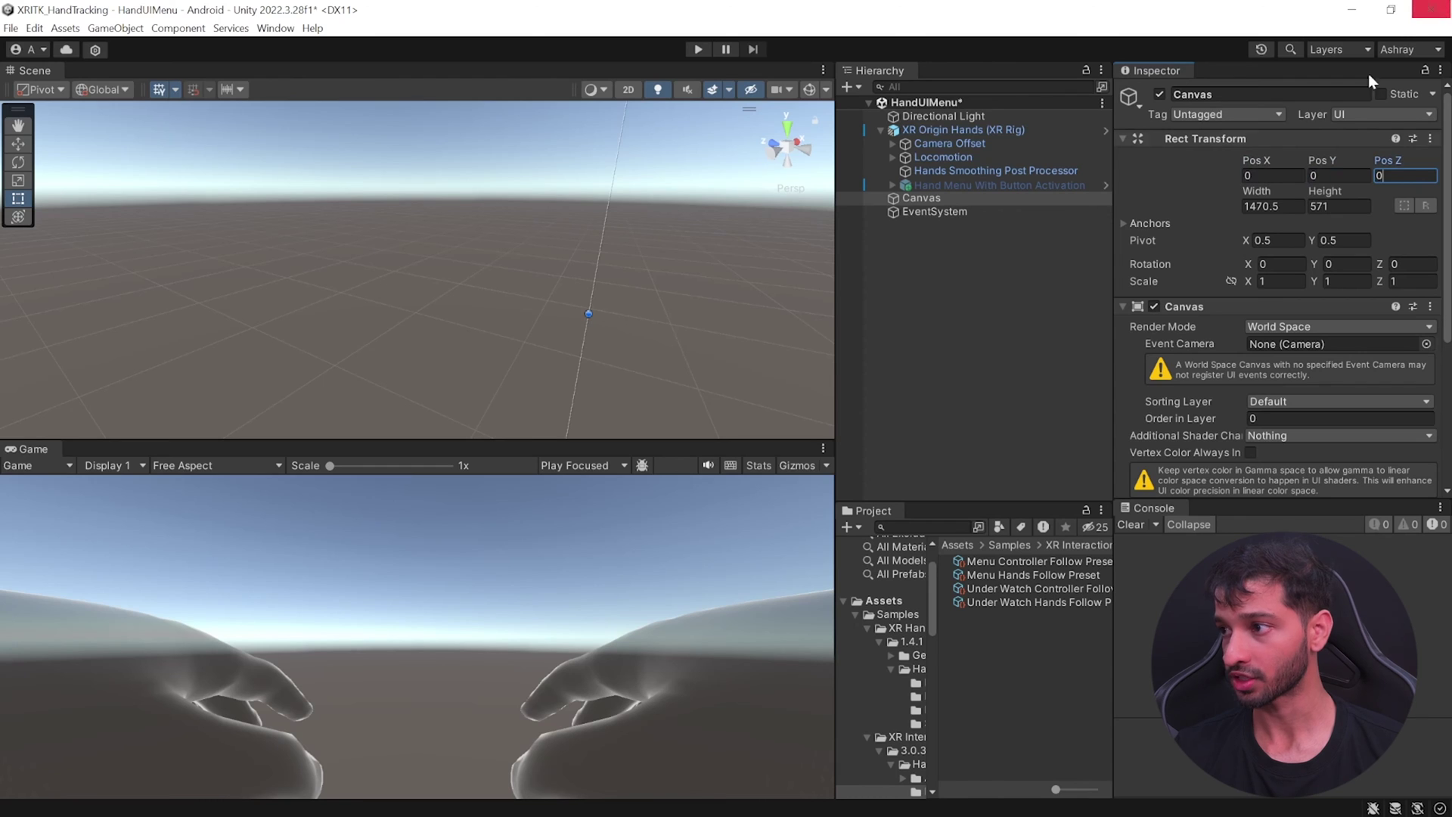
left_click(1289, 206)
type("19")
key("Tab")
type("22")
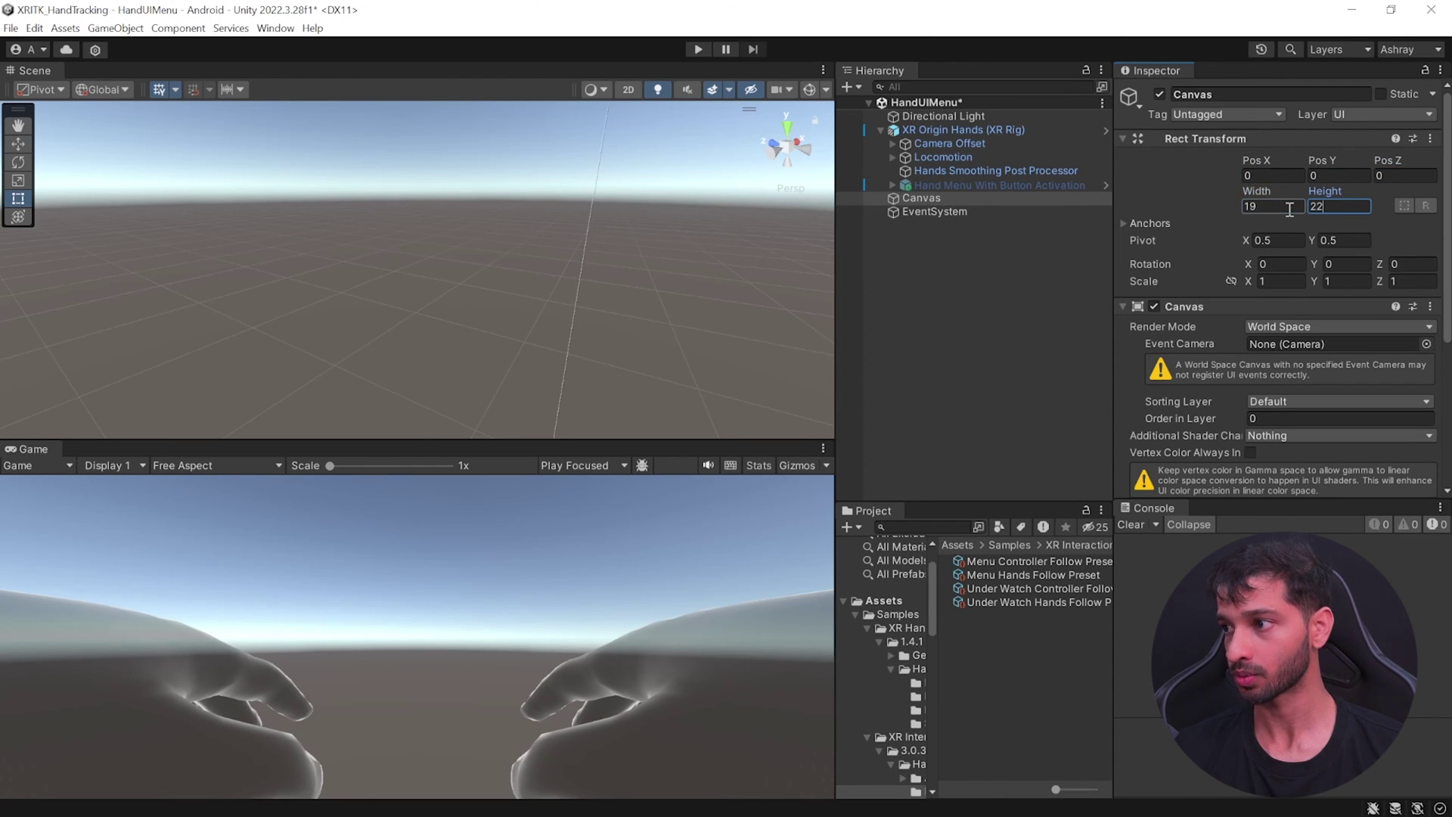
left_click(1282, 281)
type("0.01")
key("Tab")
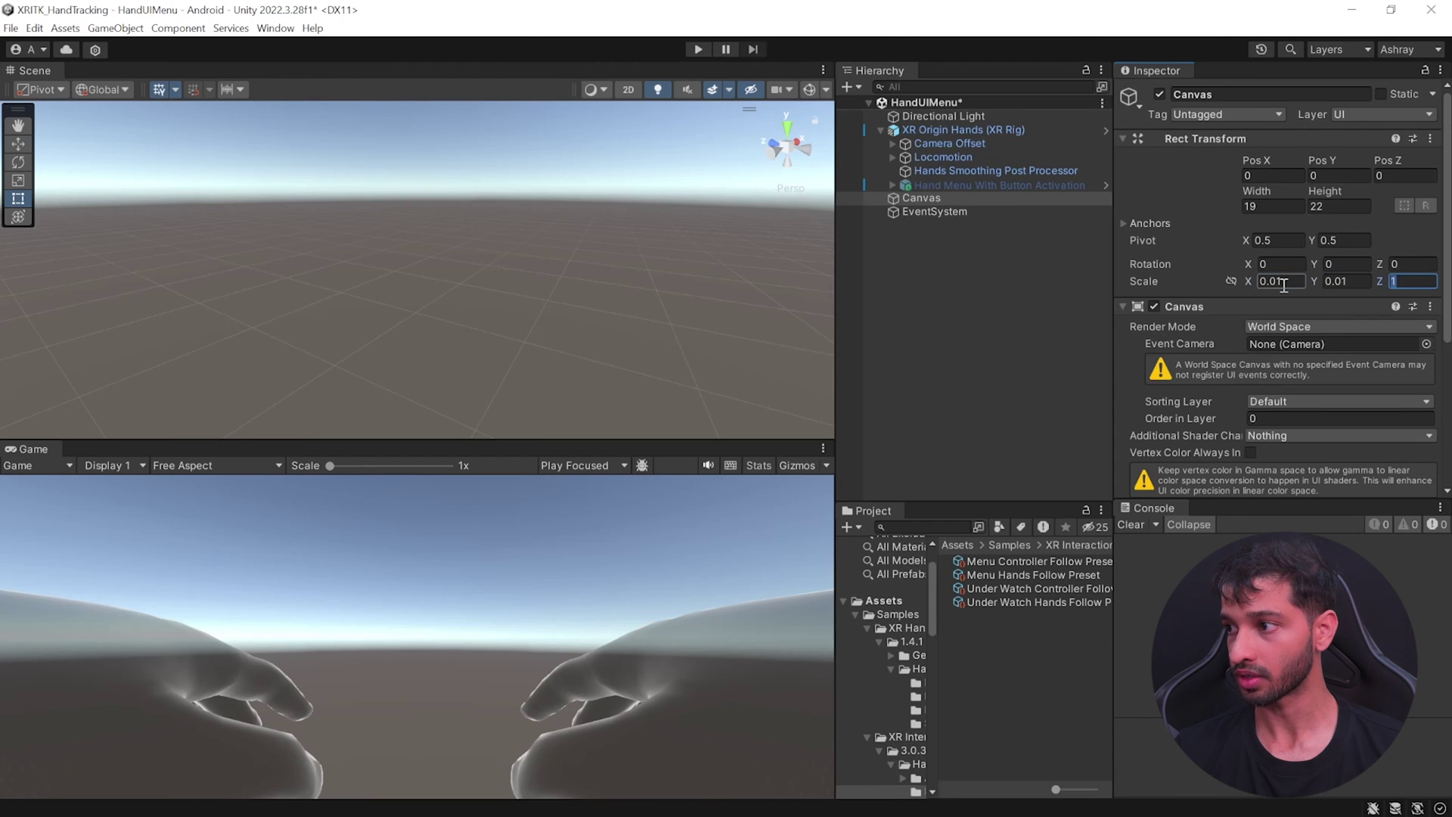
double_click(922, 197)
right_click(922, 198)
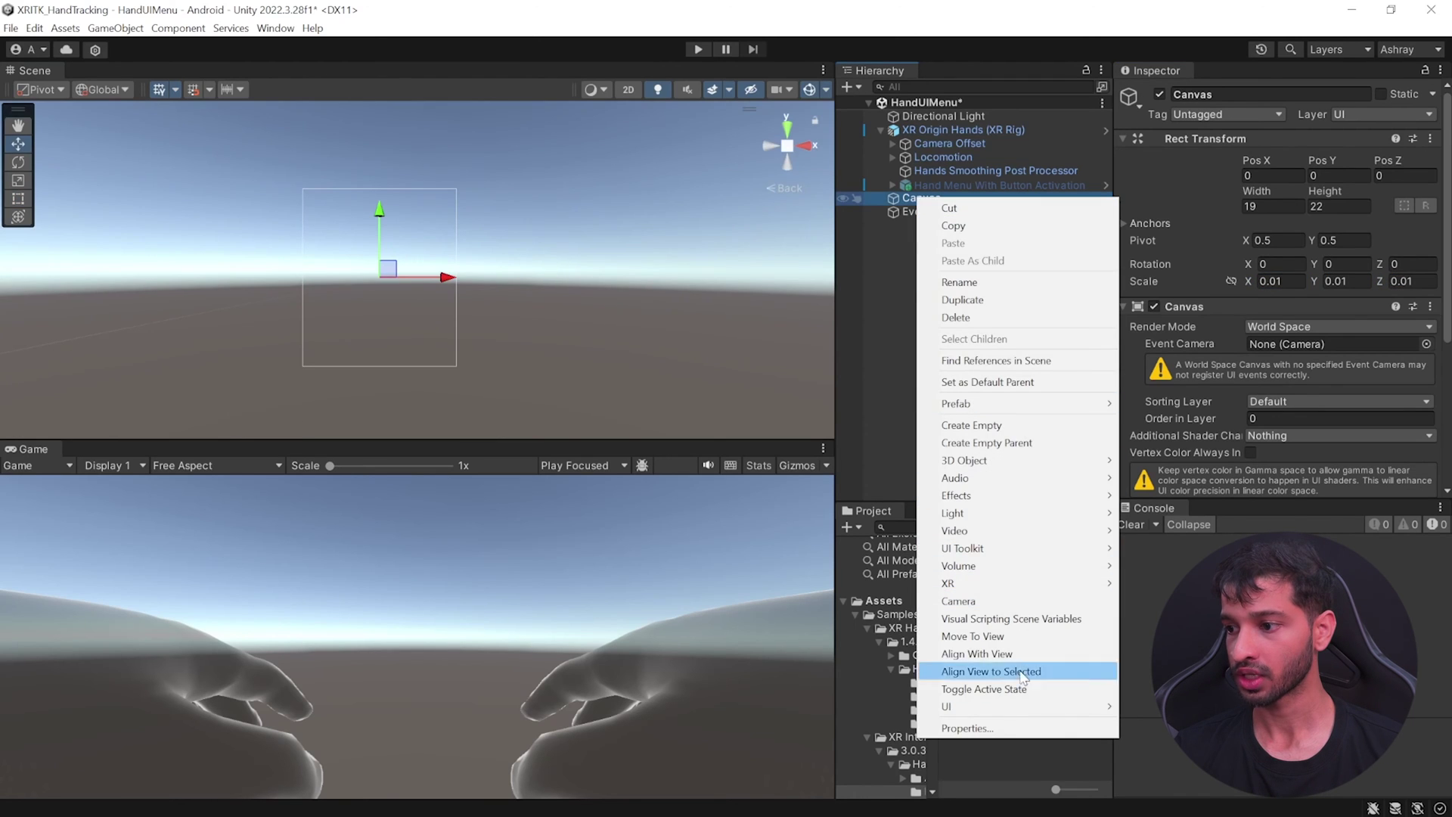
Add a Panel under Canvas with Pixels Per Unit Multiplier 2.81 and dark grey 090909, alpha 100.
mouse_move(983, 706)
left_click(1171, 517)
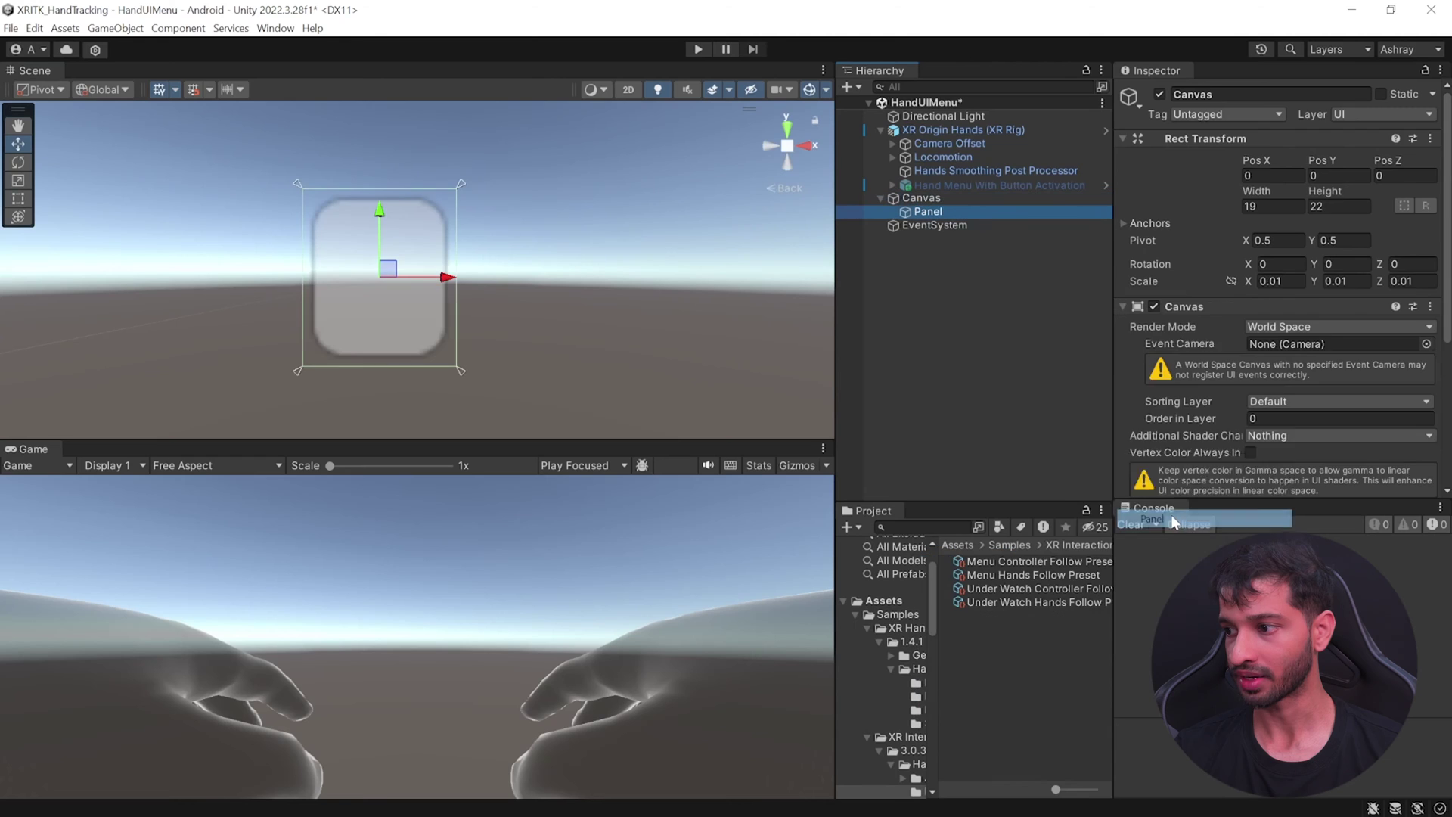
scroll(1207, 288, "down", 5)
left_click_drag(1208, 288, 1260, 288)
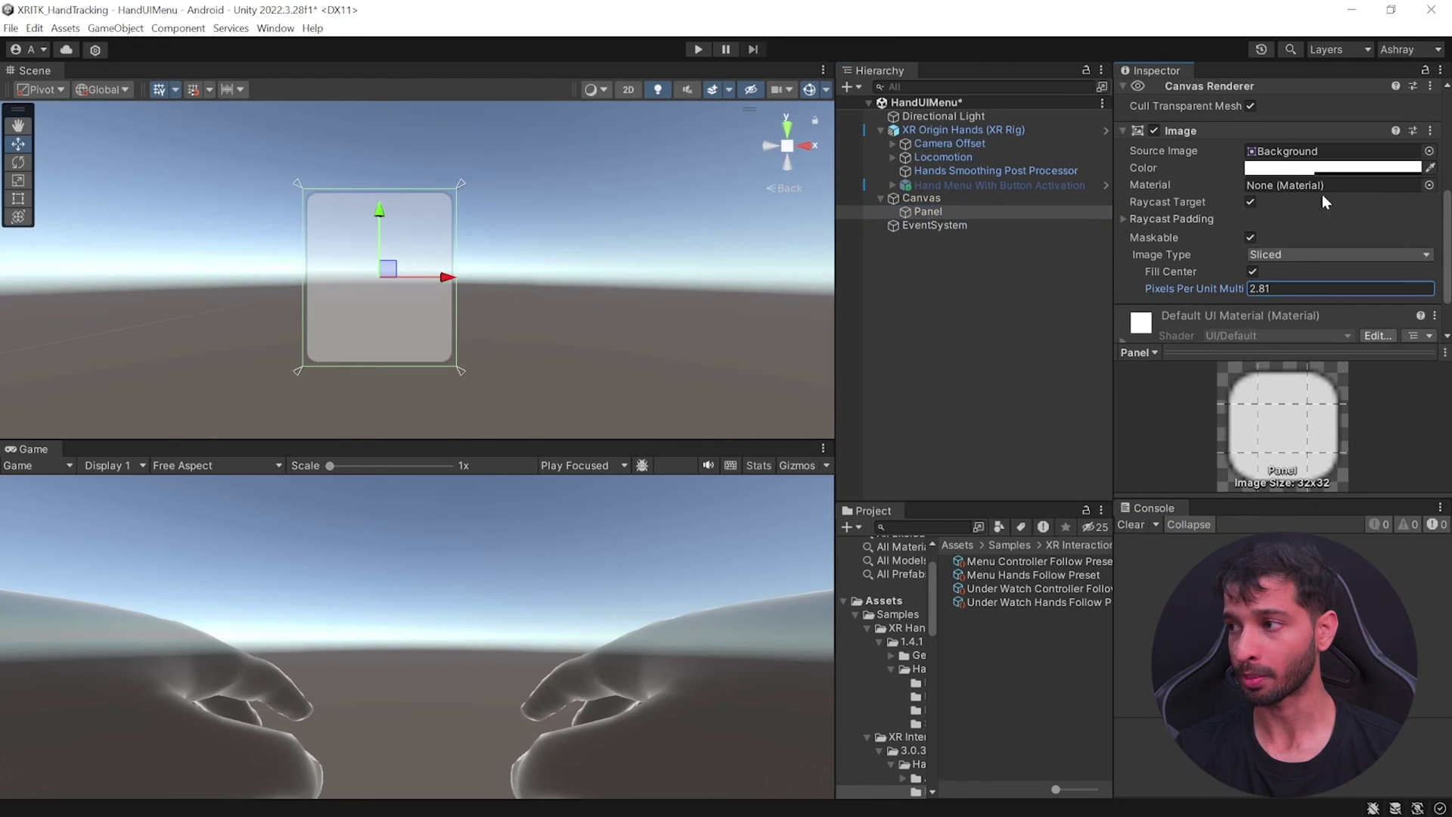
left_click(1290, 168)
left_click_drag(1326, 327, 1302, 345)
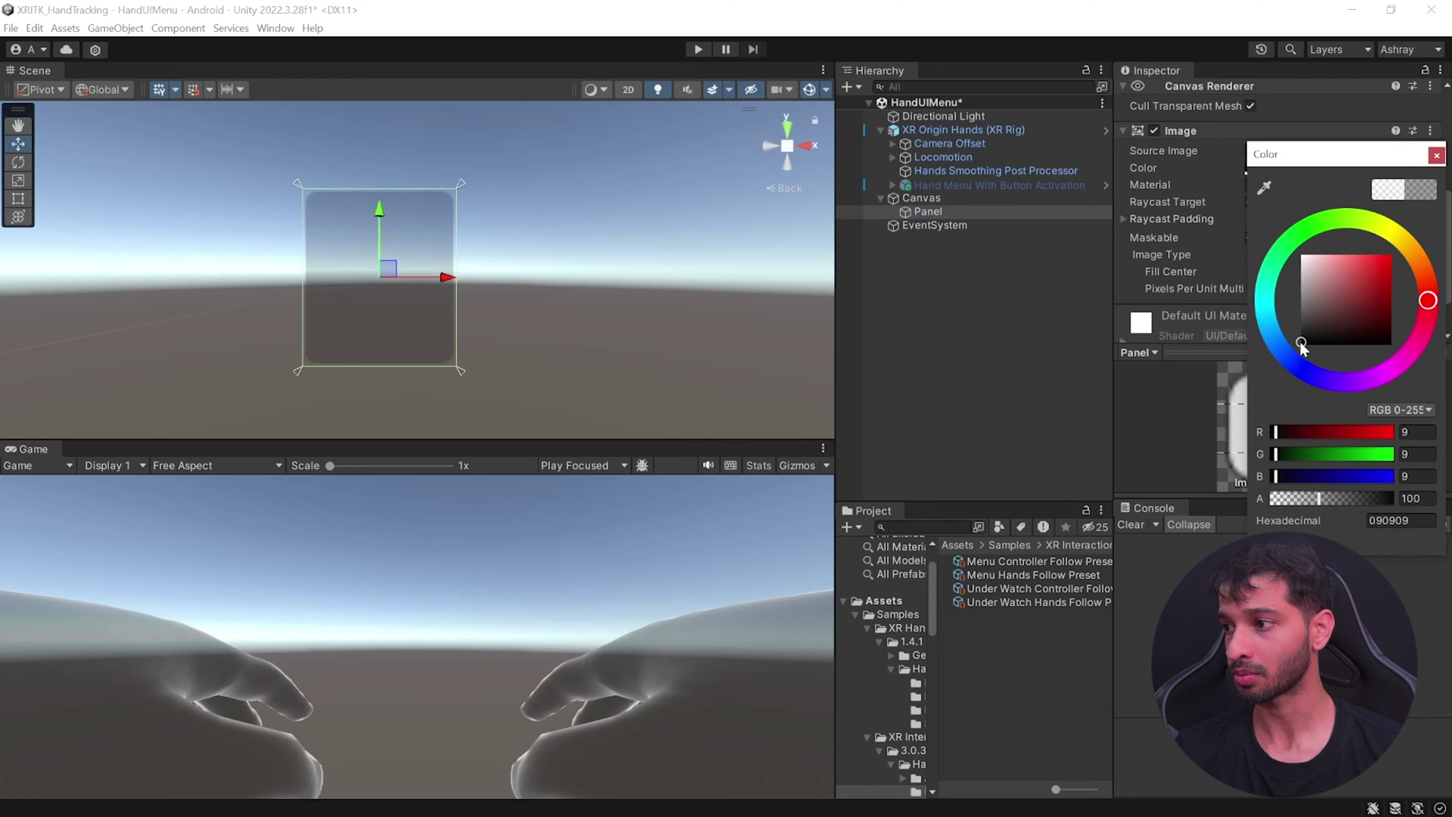
left_click_drag(1335, 504, 1360, 502)
left_click(899, 223)
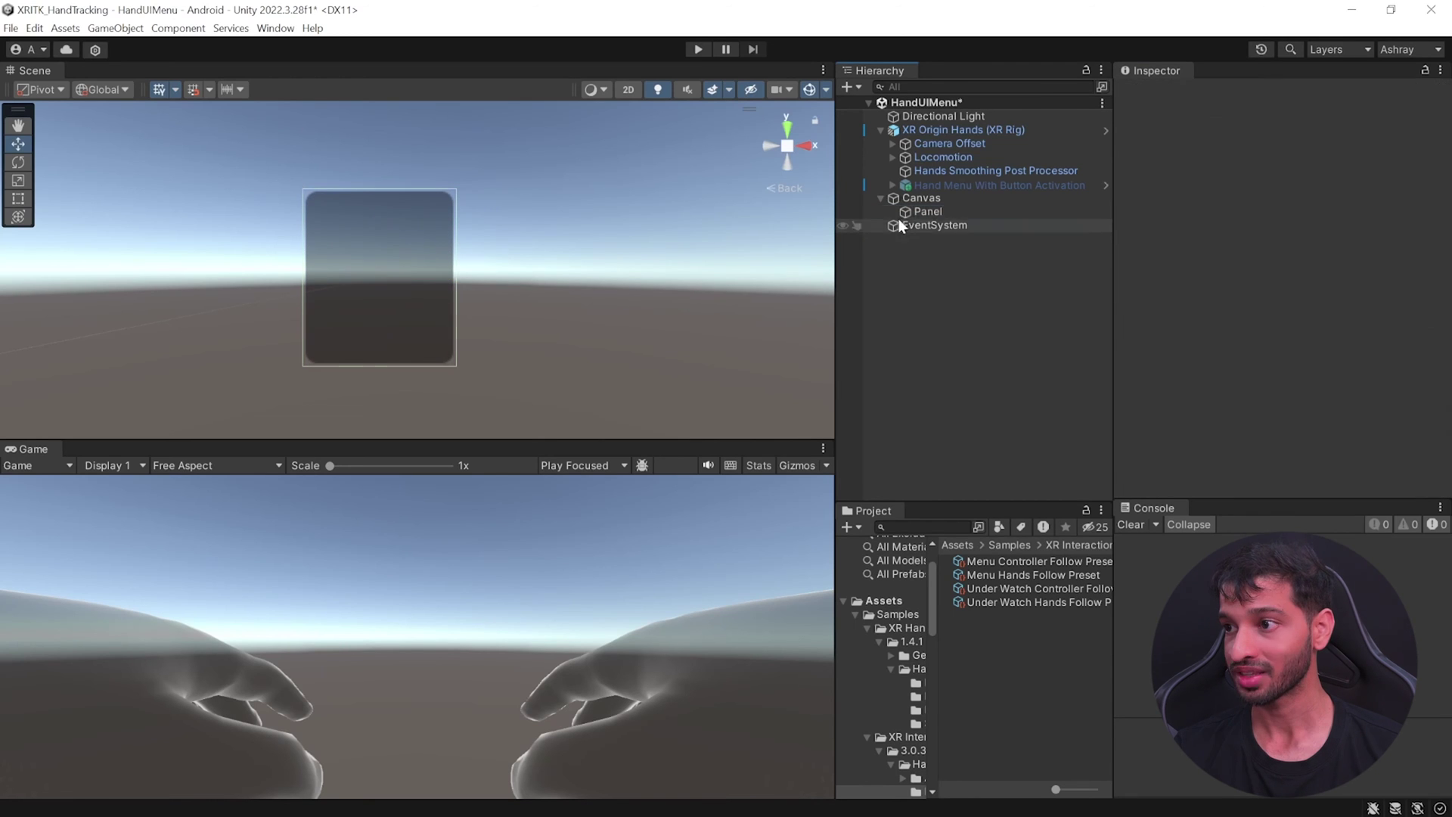
right_click(911, 198)
Add a Scroll View inside the Canvas and scale it down.
mouse_move(1006, 708)
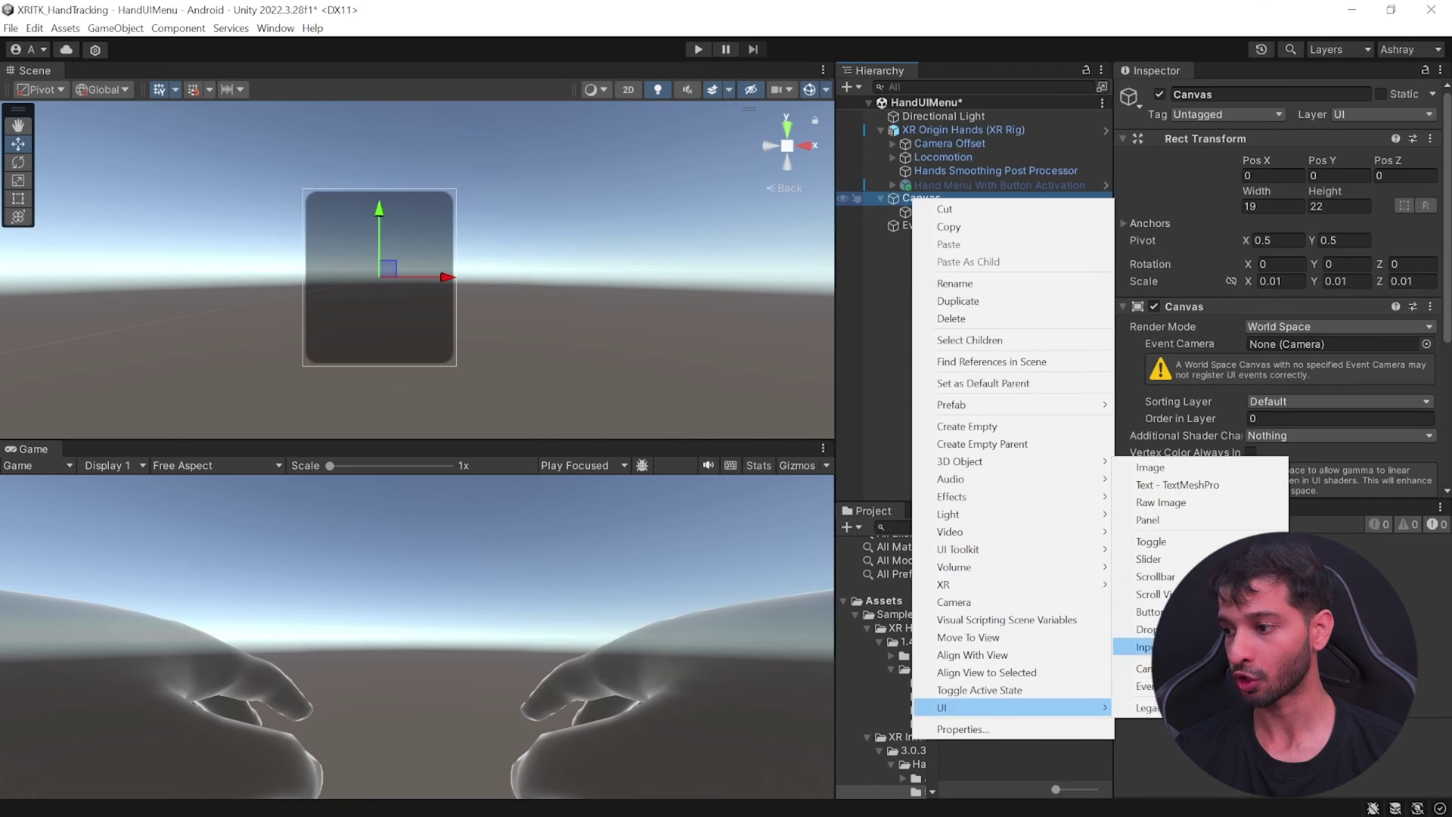
left_click(1156, 594)
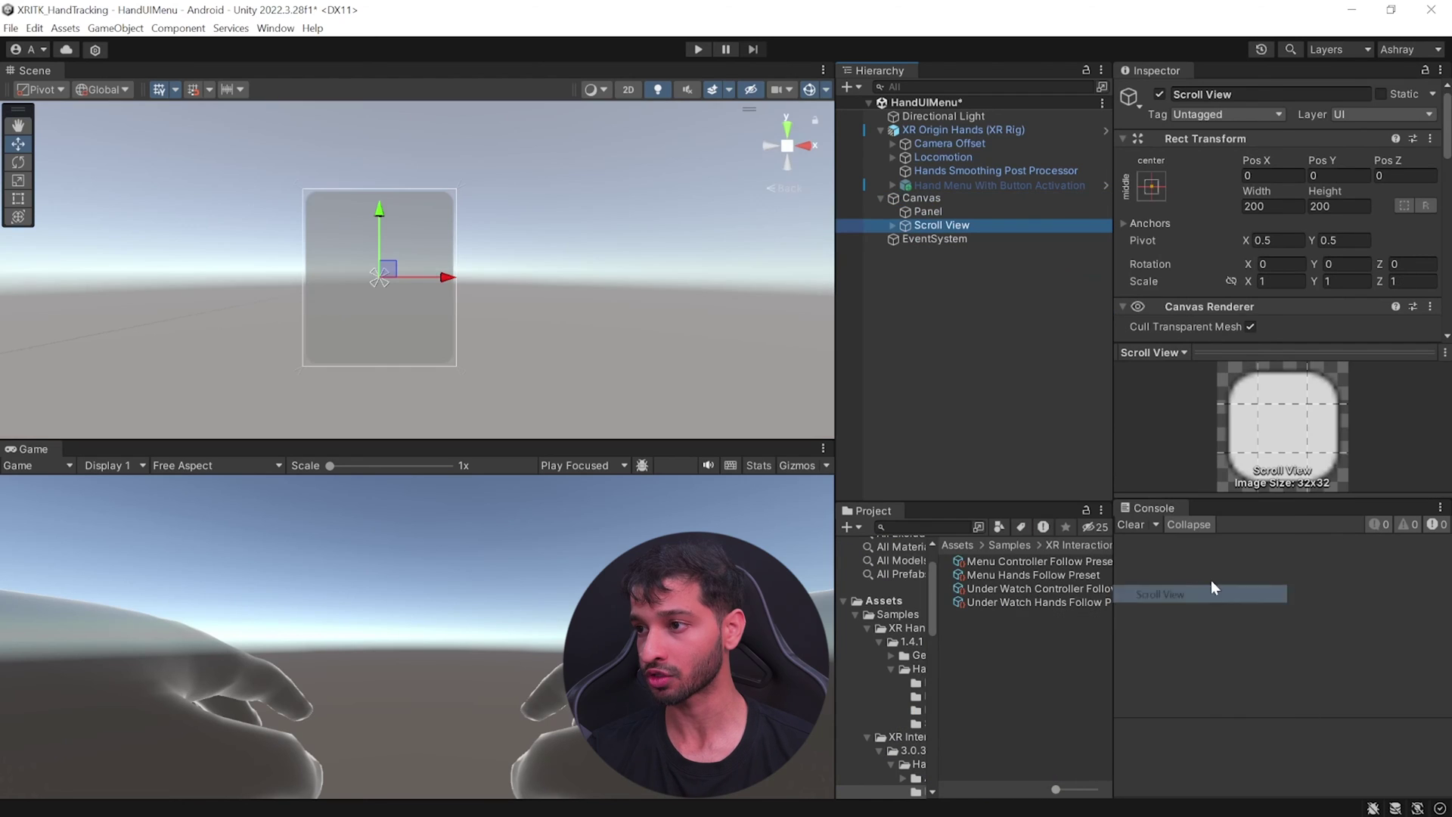
key("r")
left_click_drag(387, 274, 306, 276)
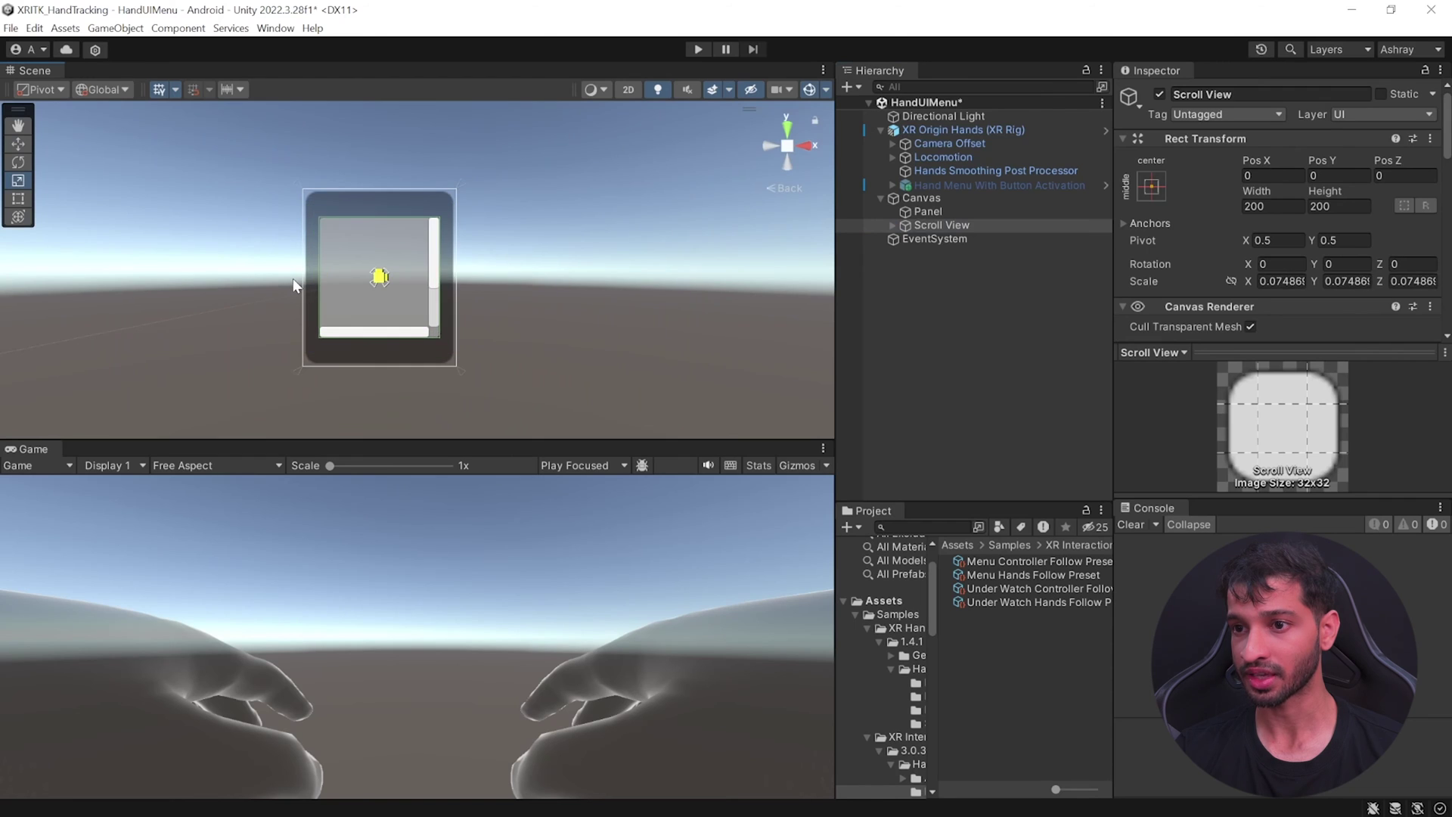
left_click(333, 258)
Add a TextMeshPro button under the Scroll View's Content and duplicate it with Ctrl+D.
left_click(893, 225)
left_click(905, 239)
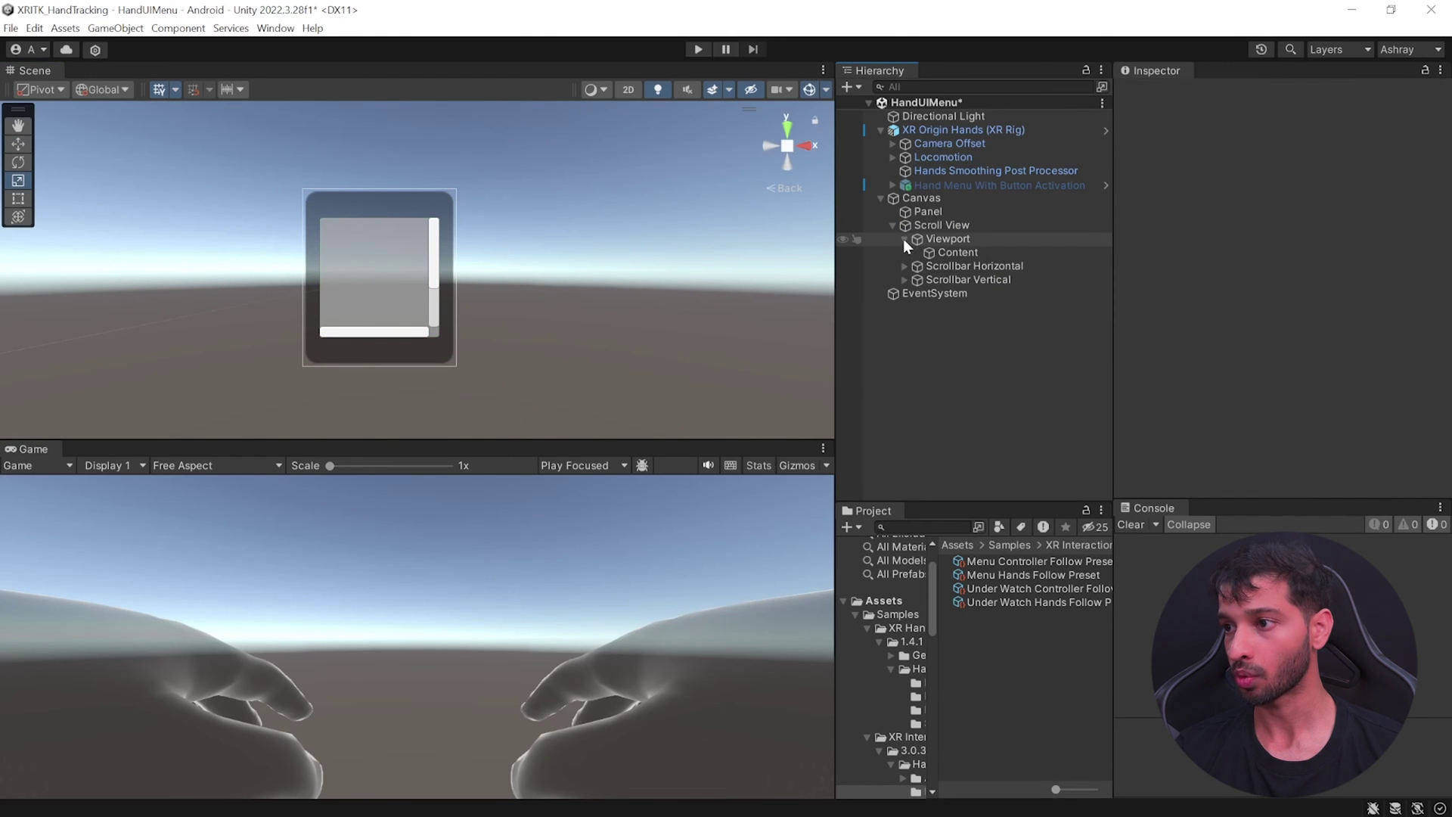
left_click(955, 254)
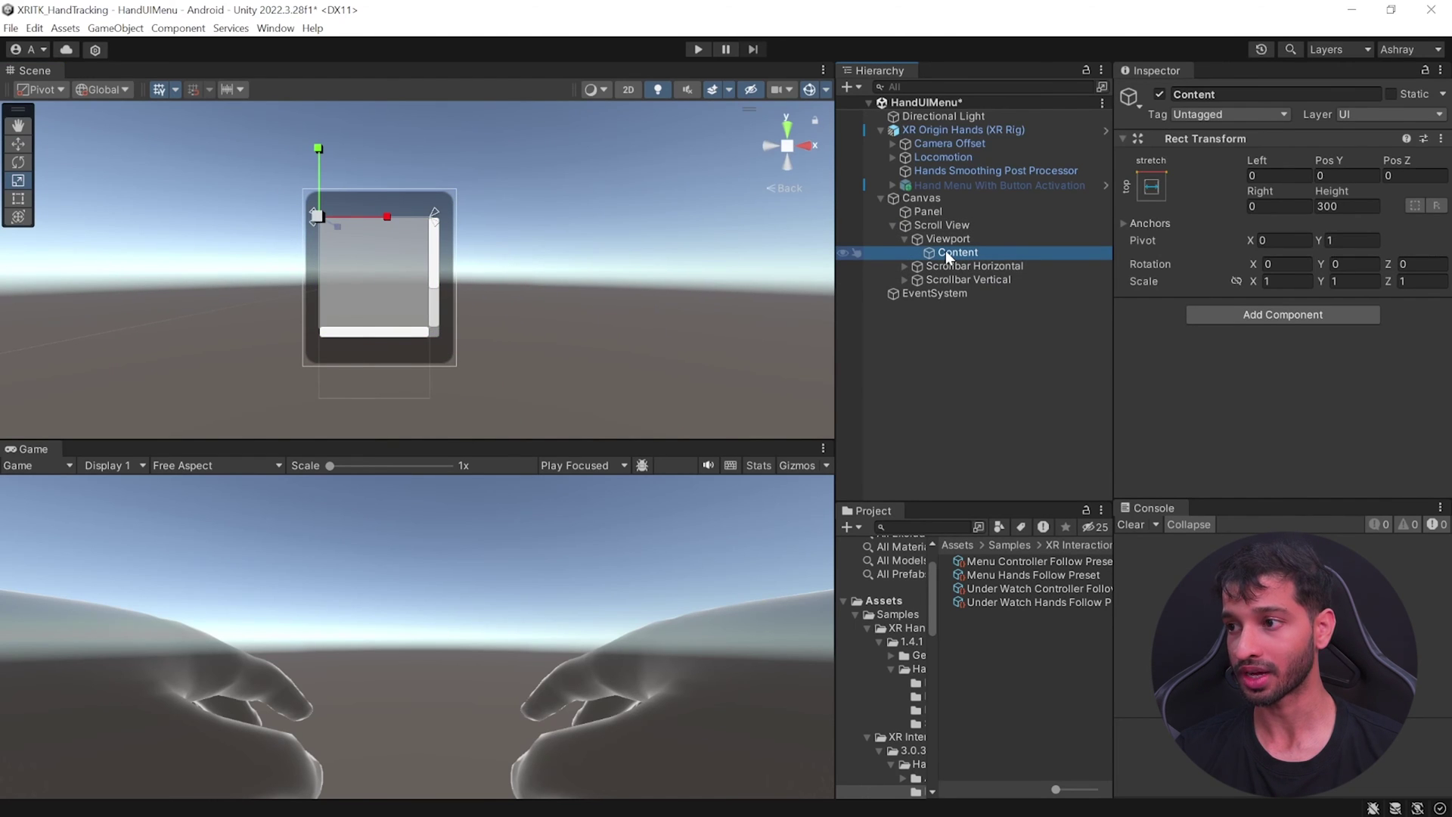
right_click(946, 254)
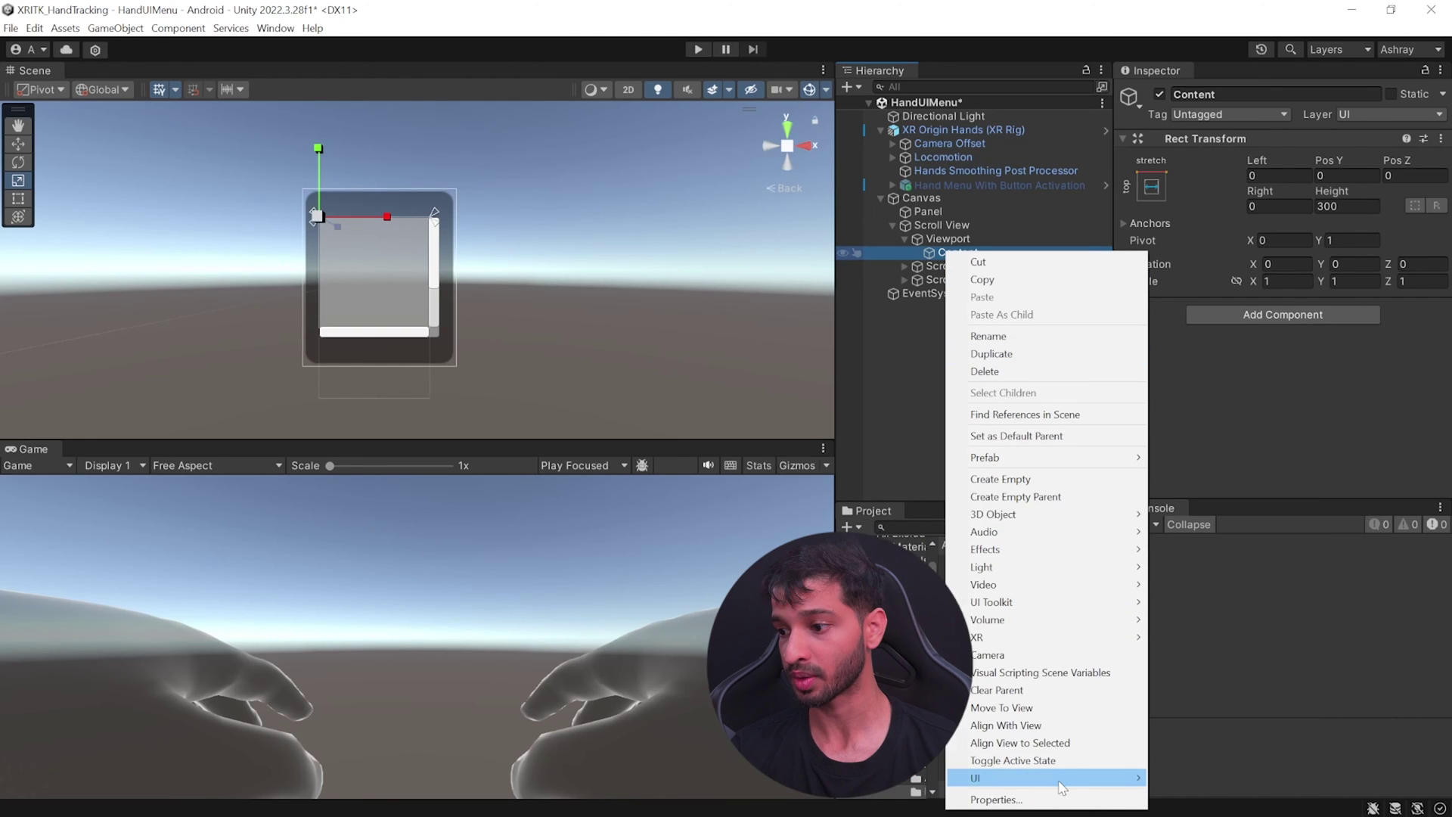
mouse_move(983, 777)
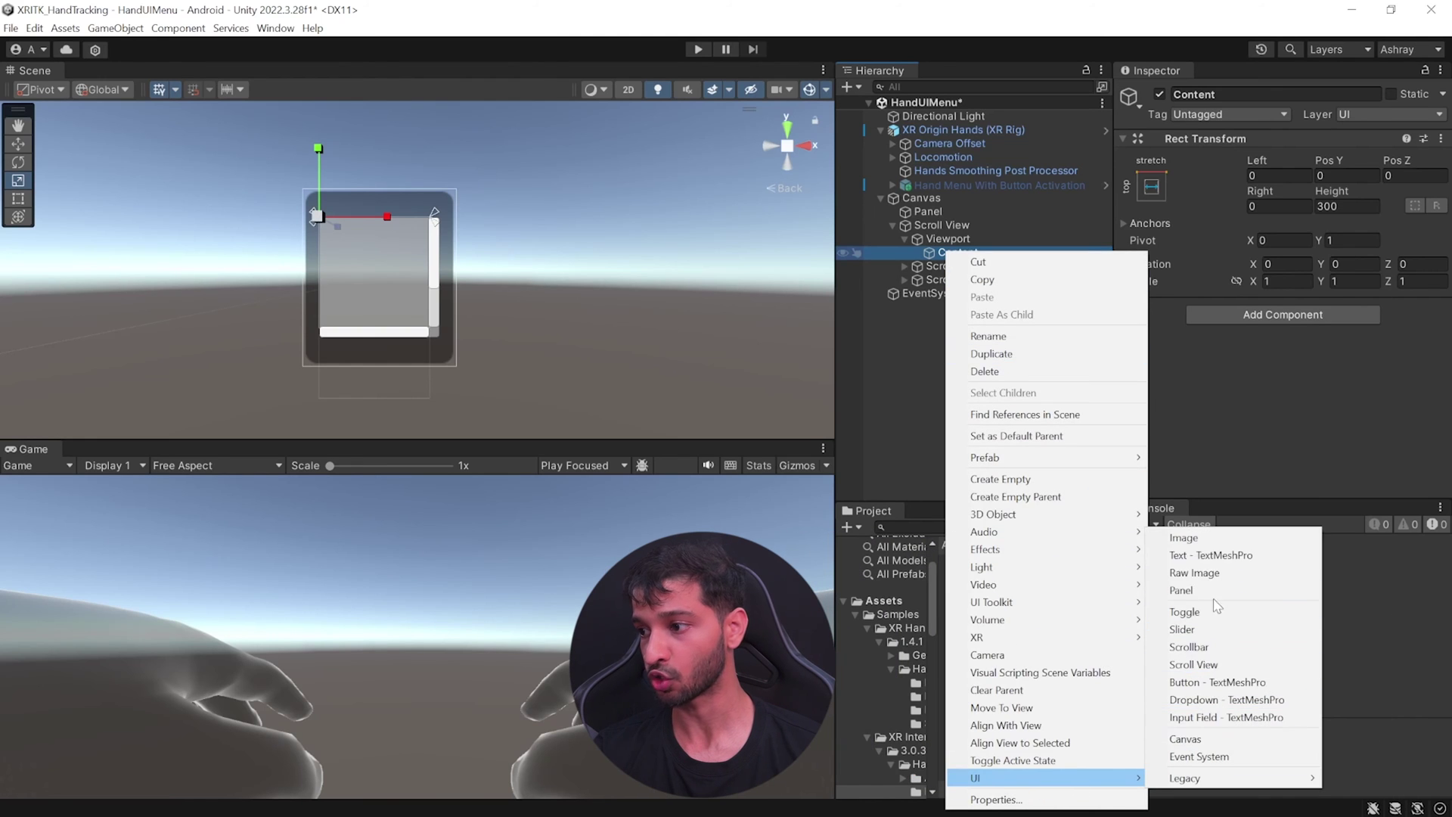
left_click(1218, 682)
key("ctrl+d")
key("ctrl+d")
key("ctrl+d")
key("ctrl+d")
key("ctrl+d")
key("ctrl+d")
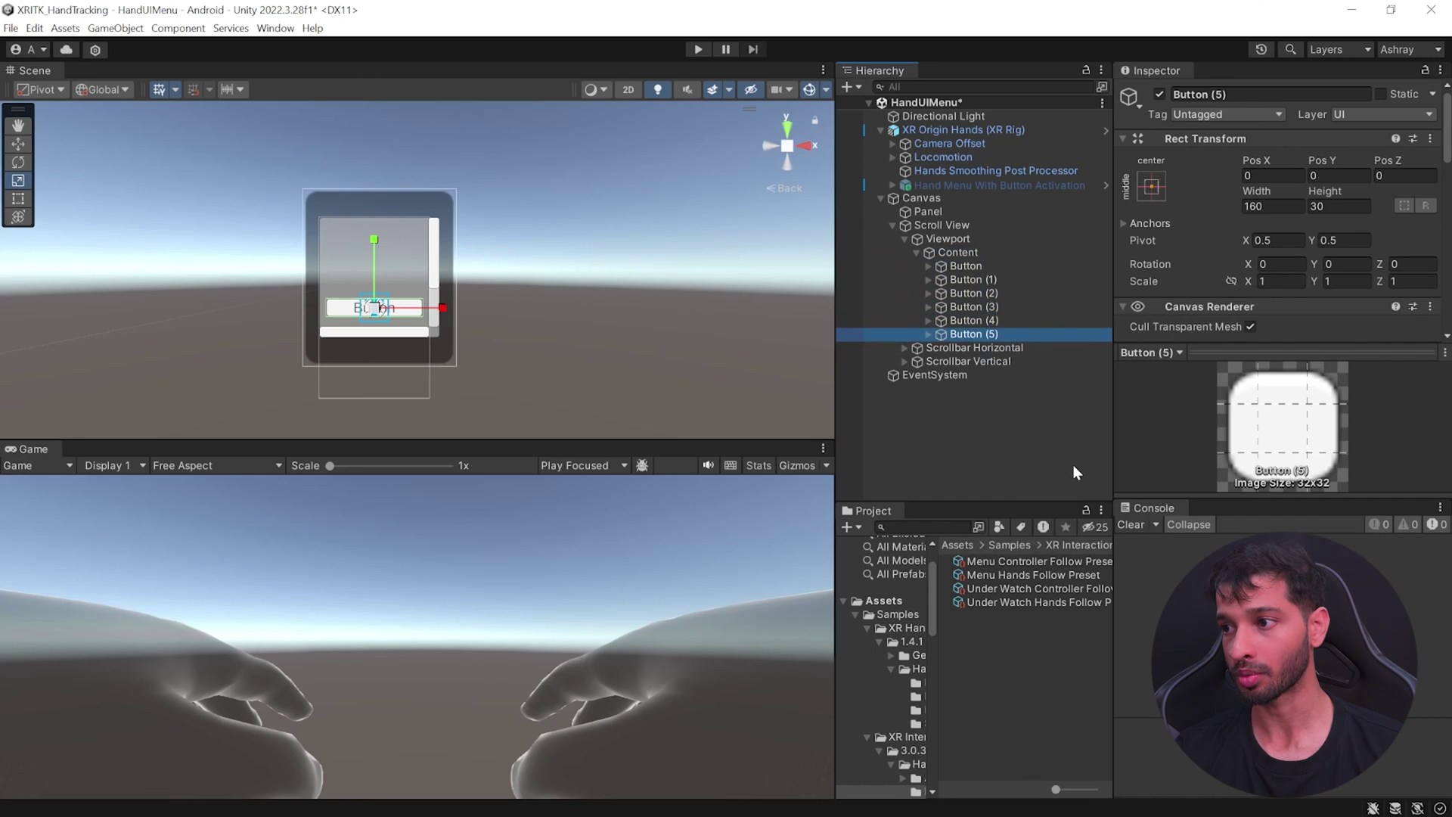
Give Content a Vertical Layout Group with Middle Center alignment, 28.14 spacing and top padding 19.
left_click(966, 252)
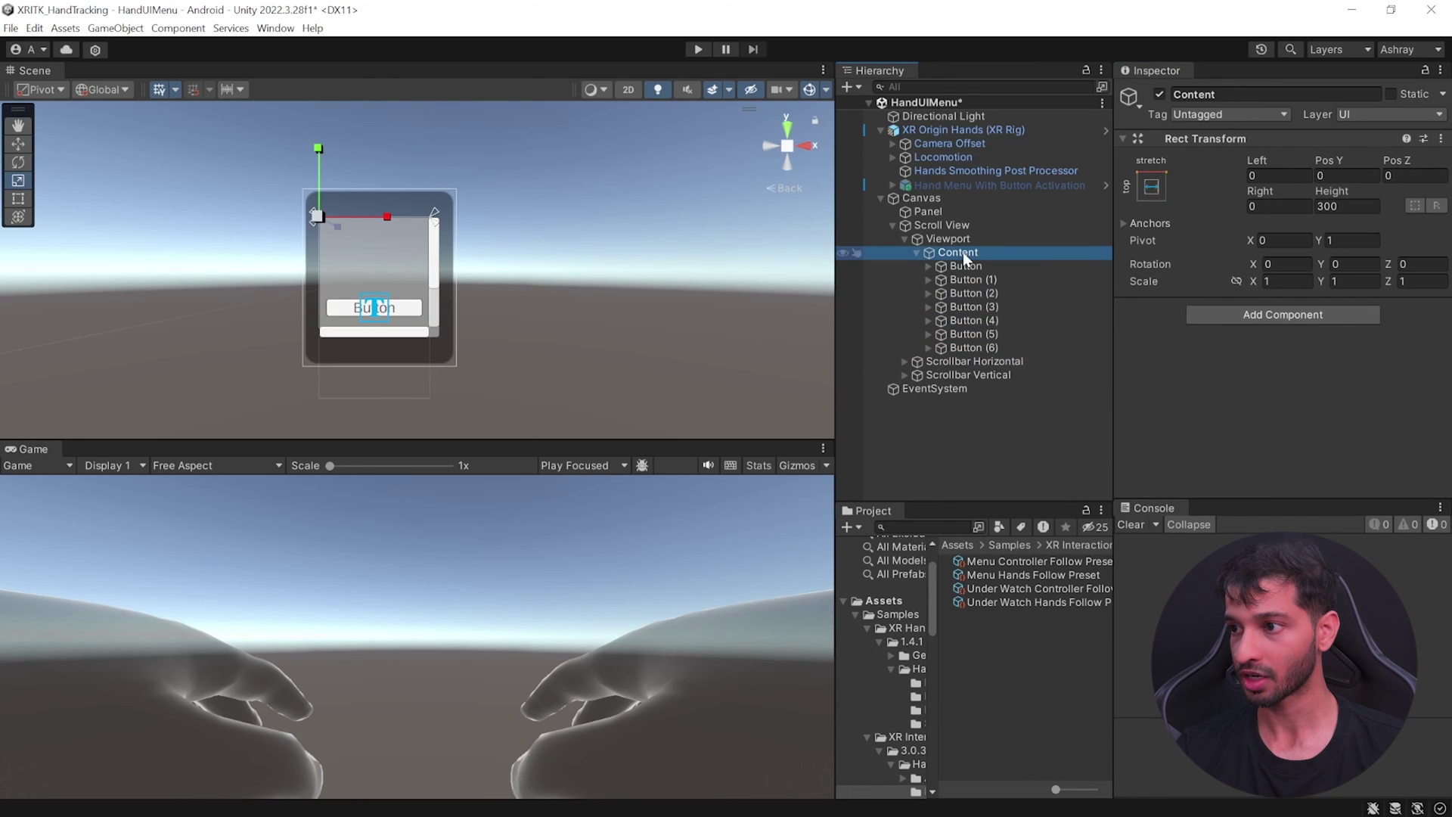
left_click(1284, 315)
left_click(1235, 373)
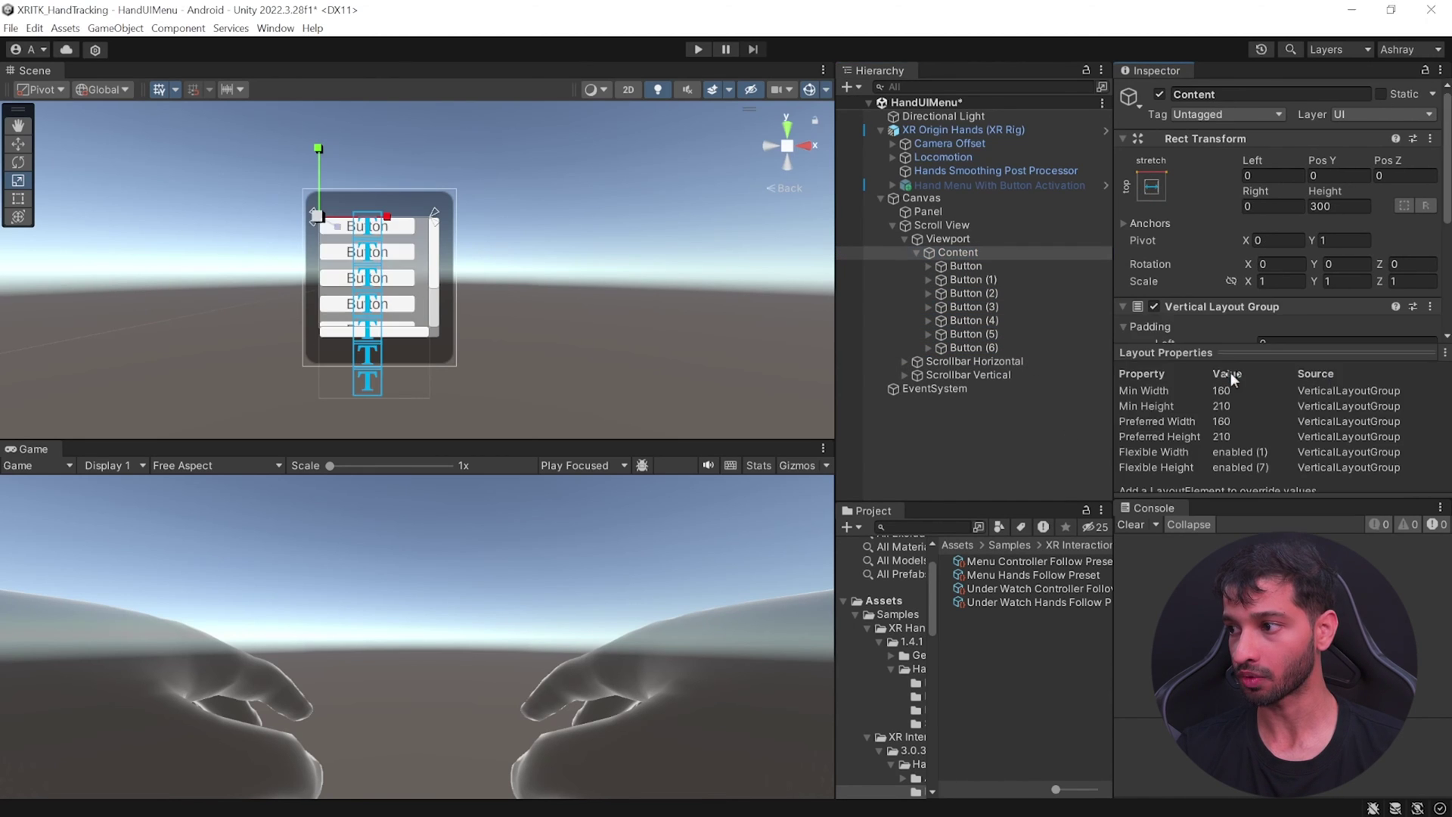
scroll(1227, 302, "down", 5)
left_click(1324, 246)
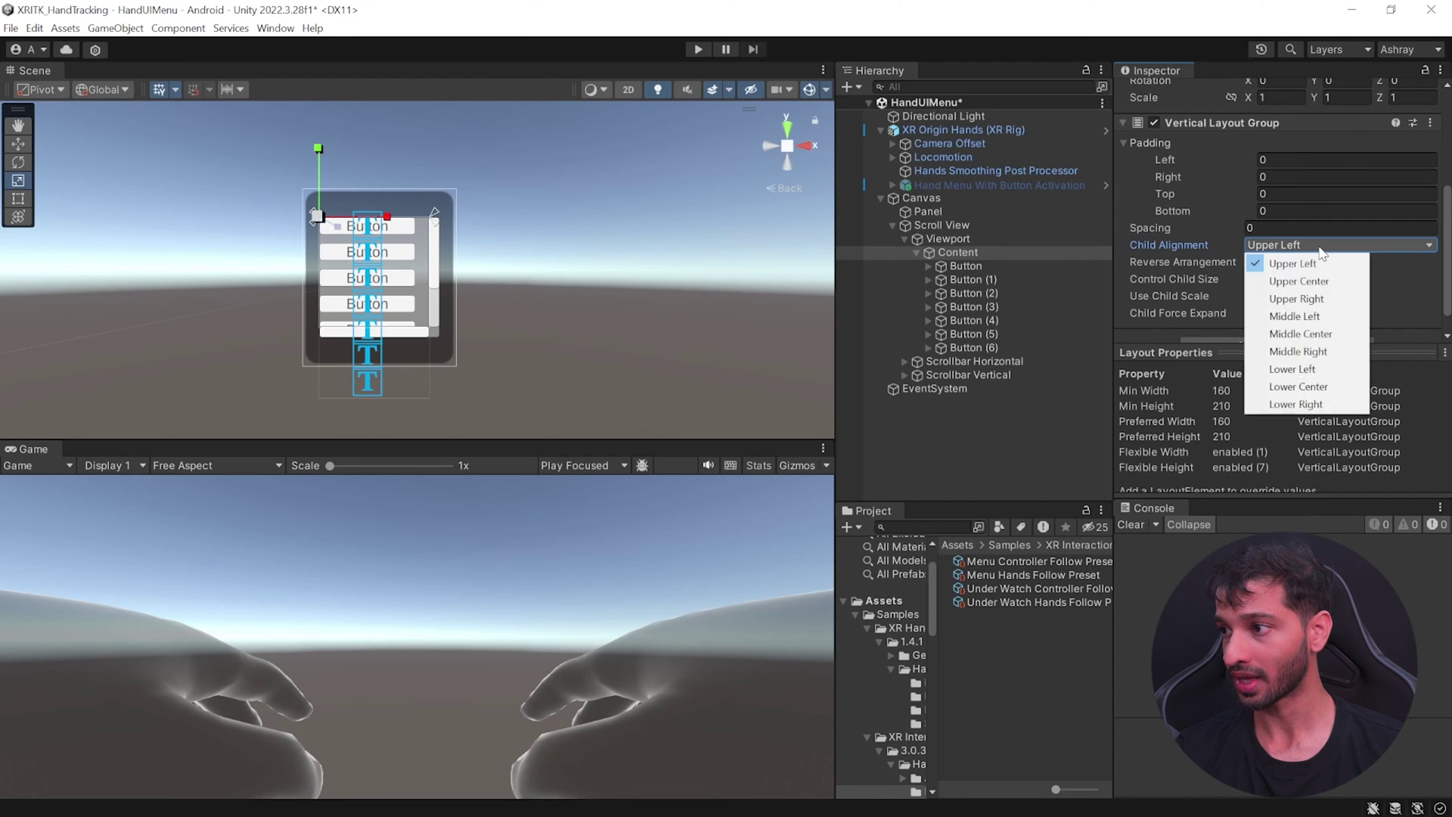
left_click(1318, 339)
left_click_drag(1161, 230, 494, 228)
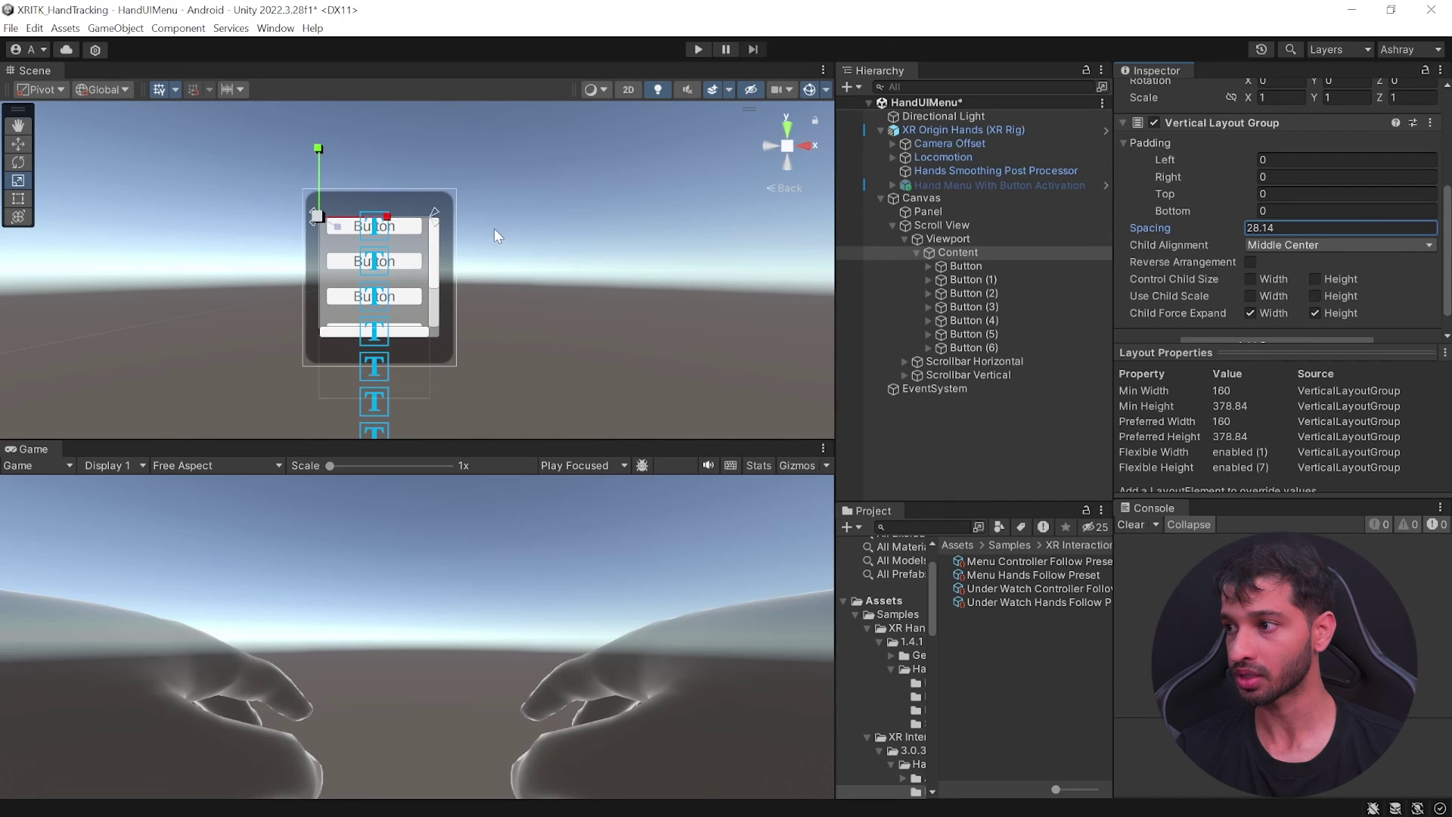
left_click_drag(1165, 192, 1217, 194)
left_click(964, 251)
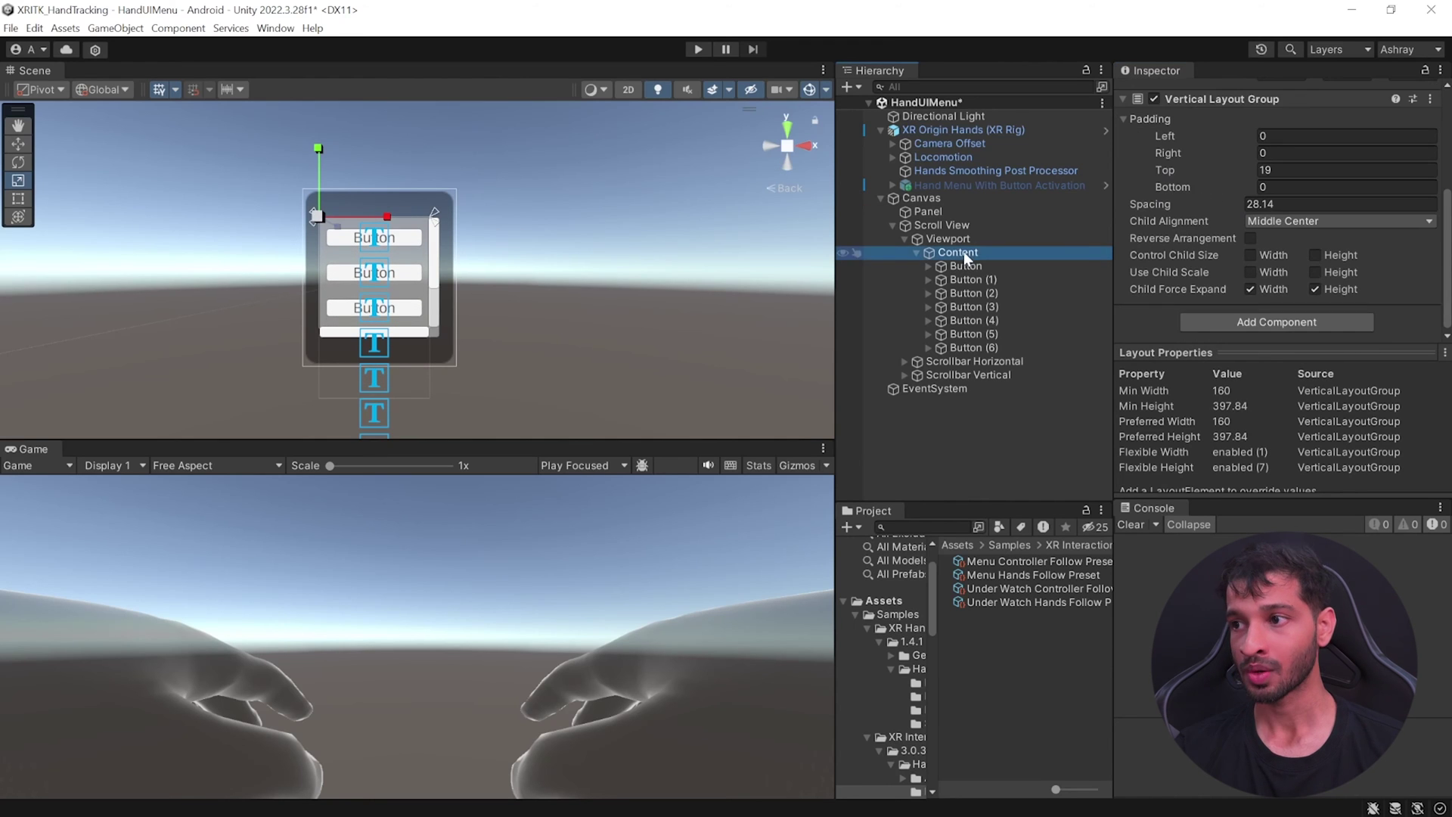
Attach a Tracked Device Graphic Raycaster component to the Canvas.
left_click(921, 198)
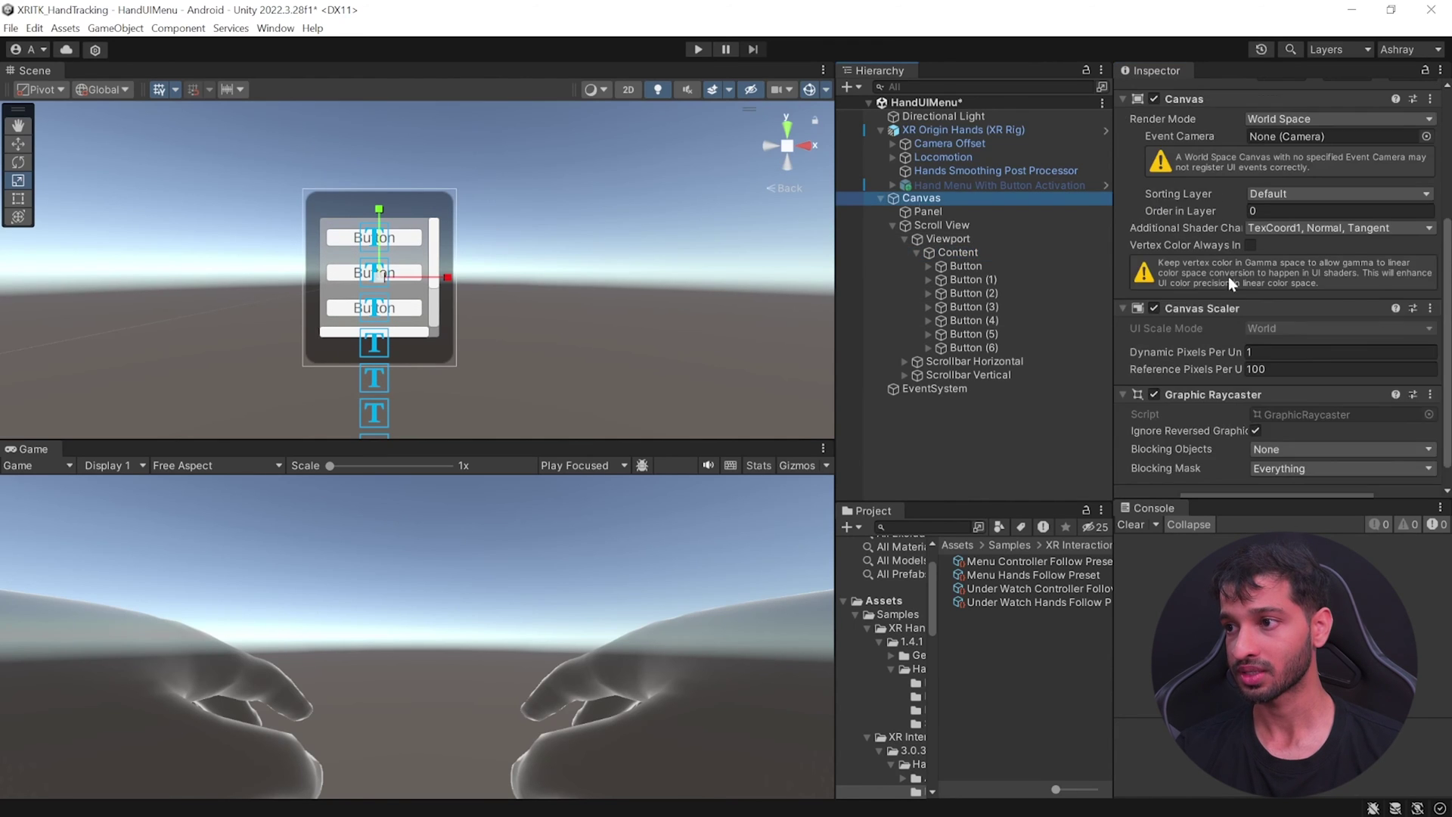
scroll(1313, 262, "down", 1)
left_click(1267, 480)
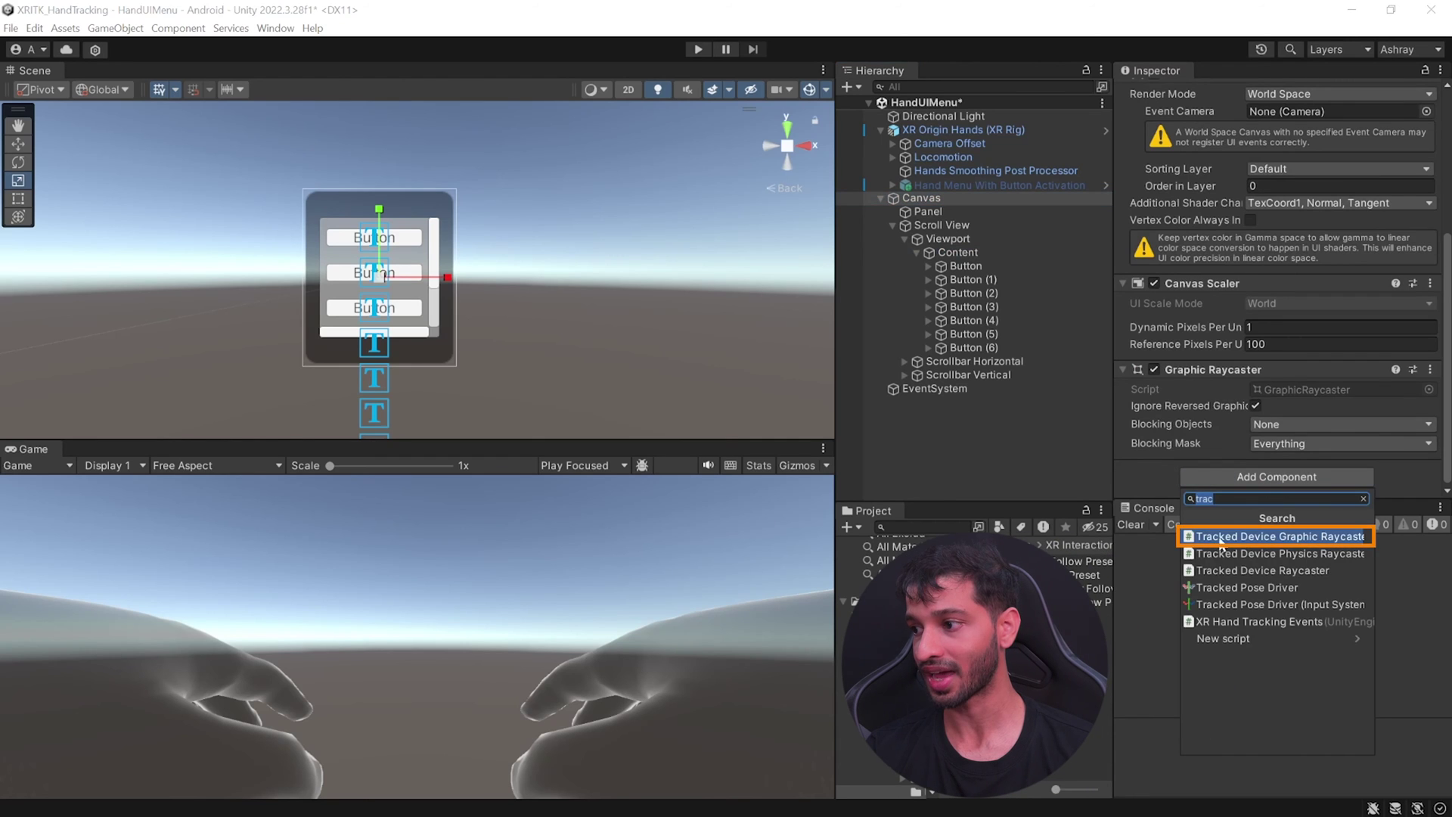
left_click(1255, 536)
scroll(1312, 361, "down", 3)
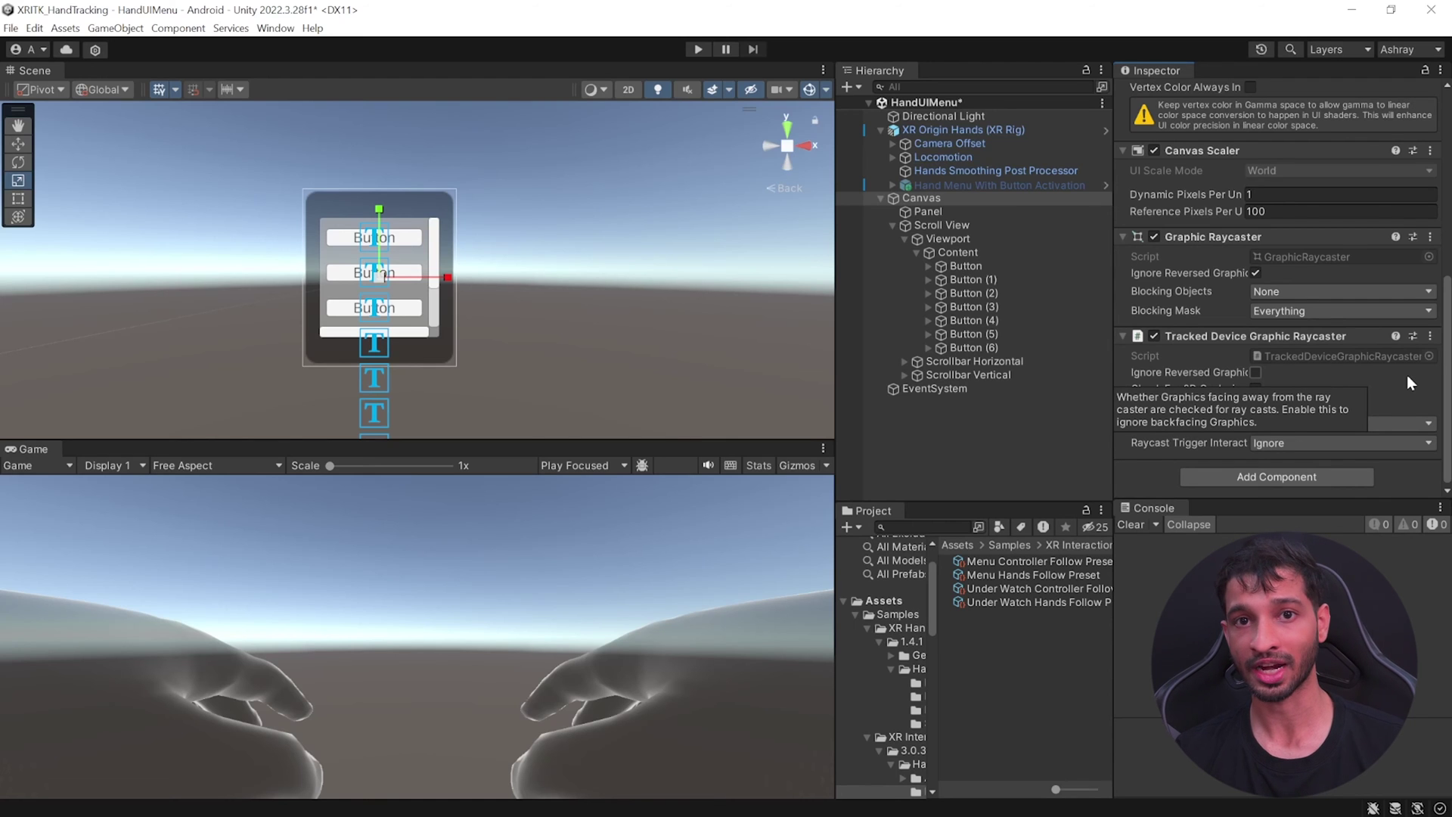
Search the Project for 'hand me' and place the Hand Menu Setup prefab in the scene.
left_click(924, 527)
type("hand me")
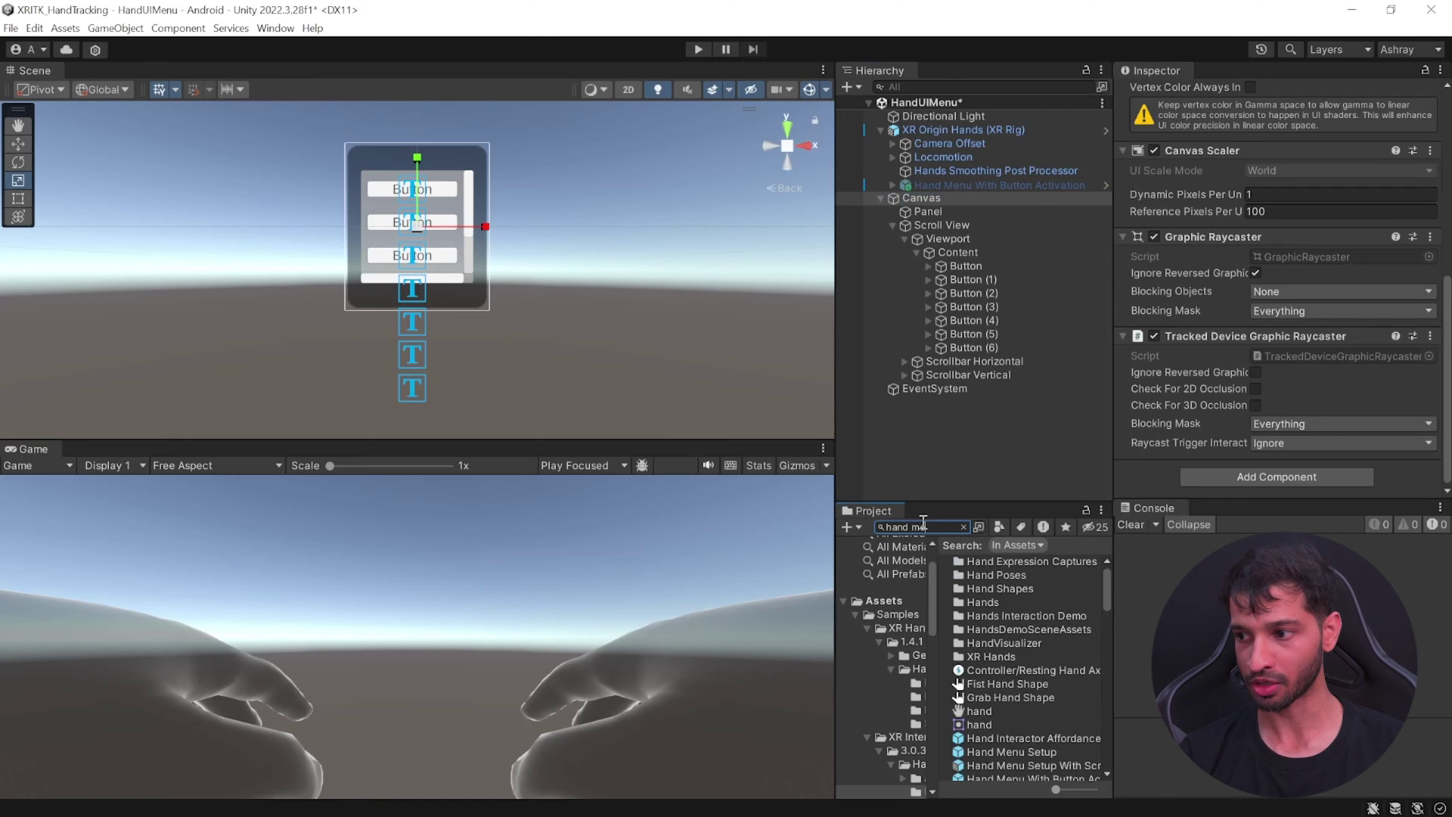
left_click_drag(1011, 561, 943, 132)
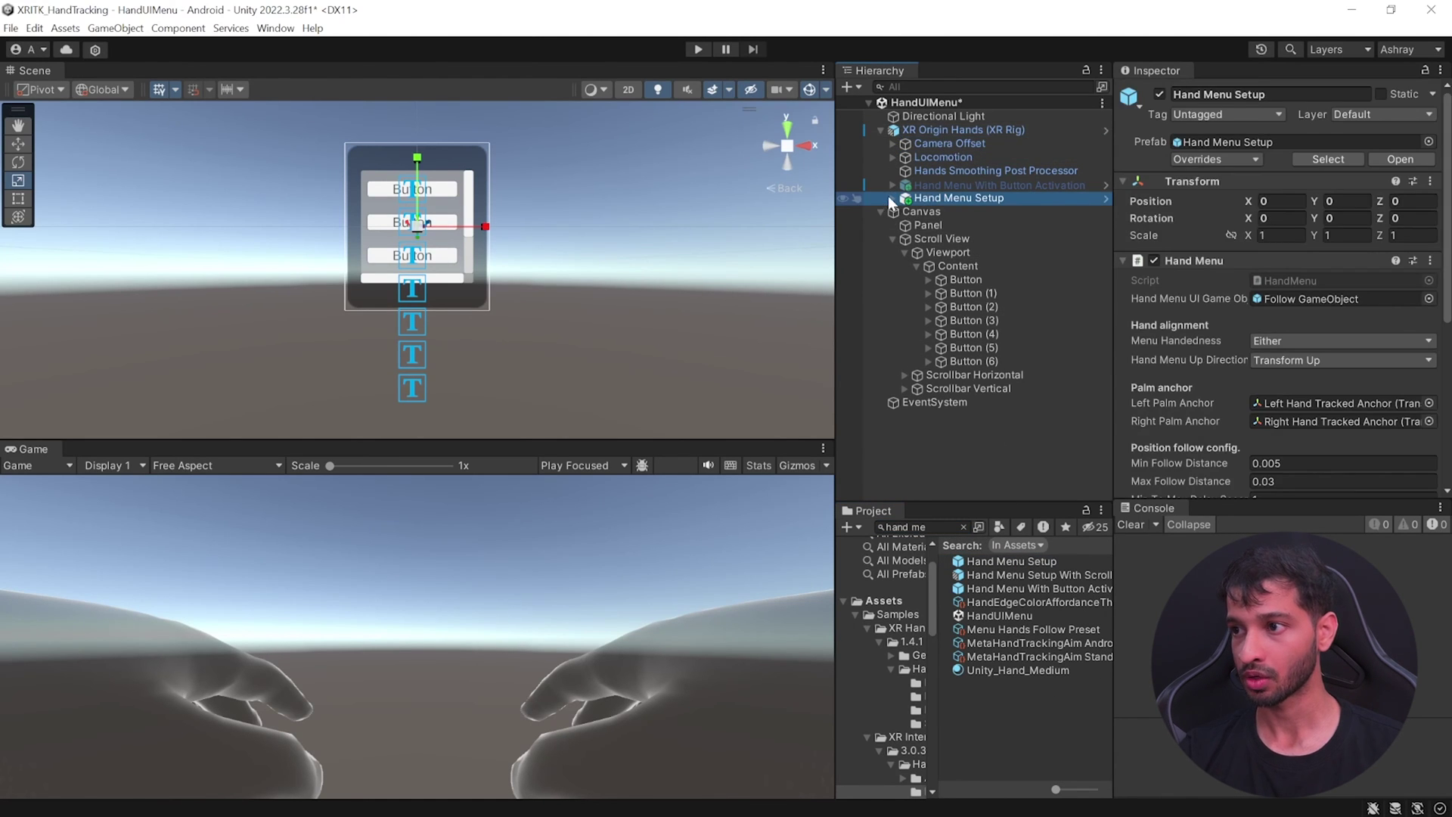
Parent the Canvas under Hand Menu Setup's Follow GameObject and save the scene.
left_click(892, 198)
left_click_drag(910, 251, 961, 239)
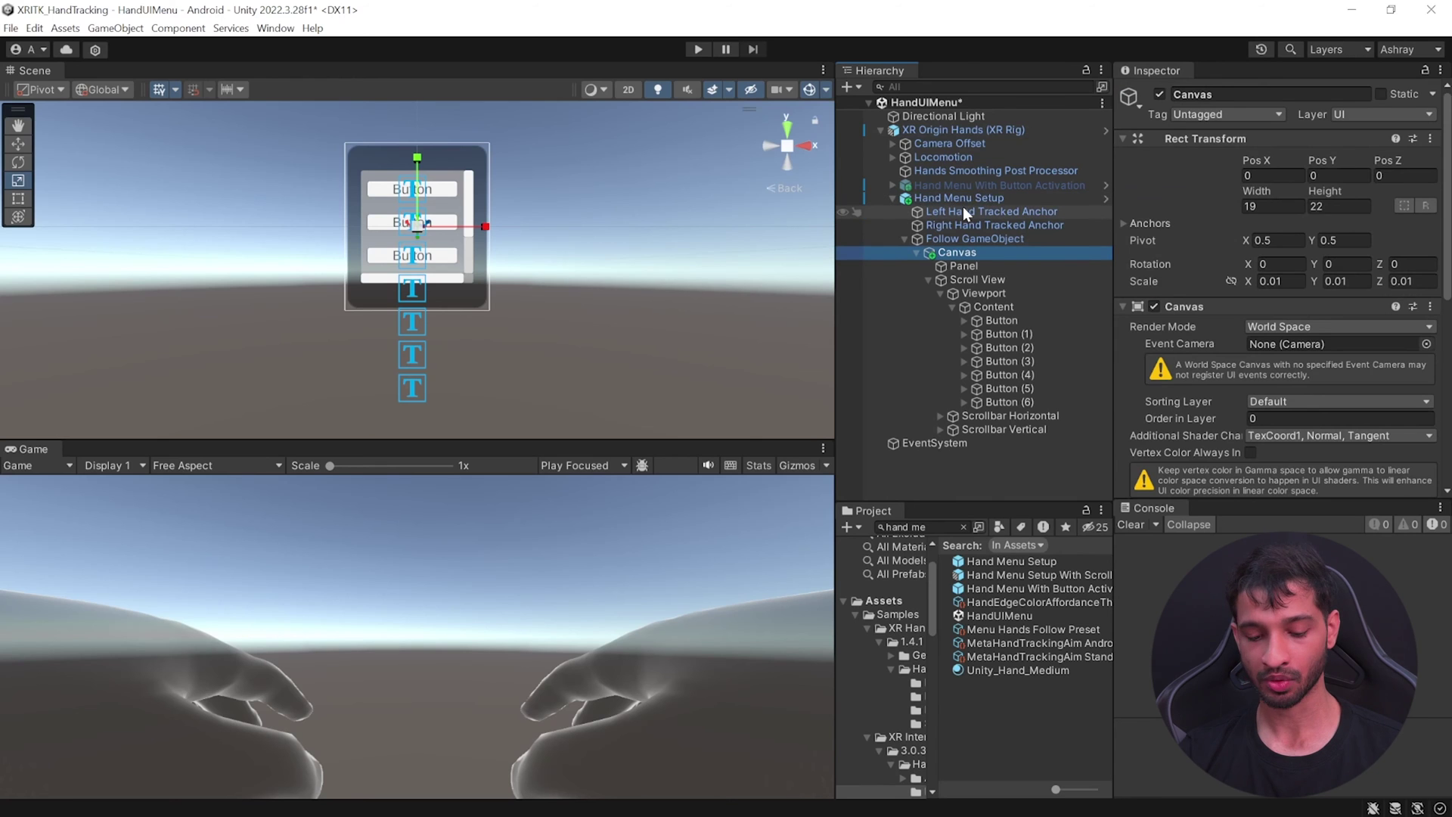
key("ctrl+s")
Play-test the hand menu, then add a second Hand Menu Setup renamed Hand Menu Wrist Setup.
left_click(699, 49)
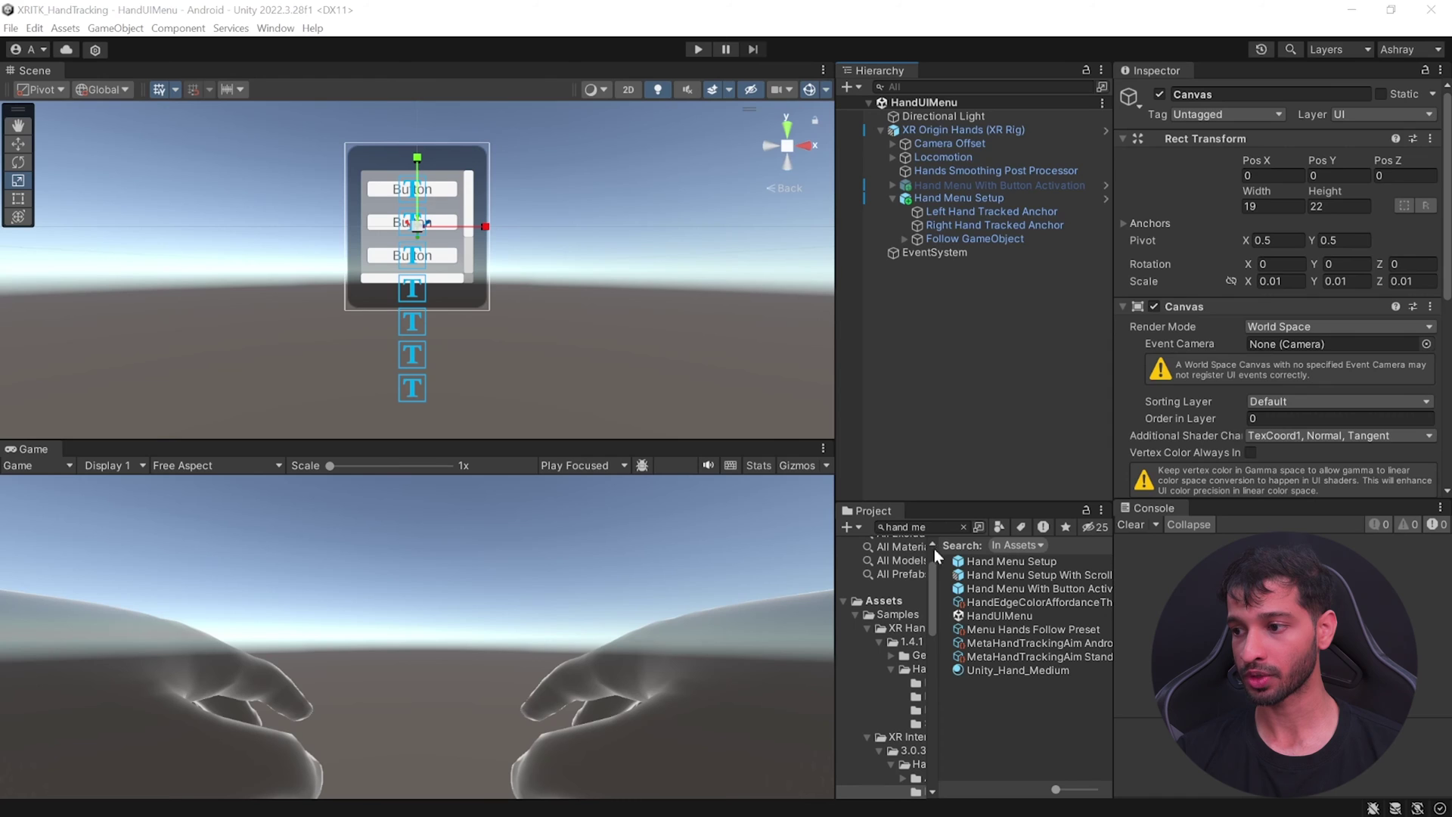
left_click_drag(1031, 565, 950, 131)
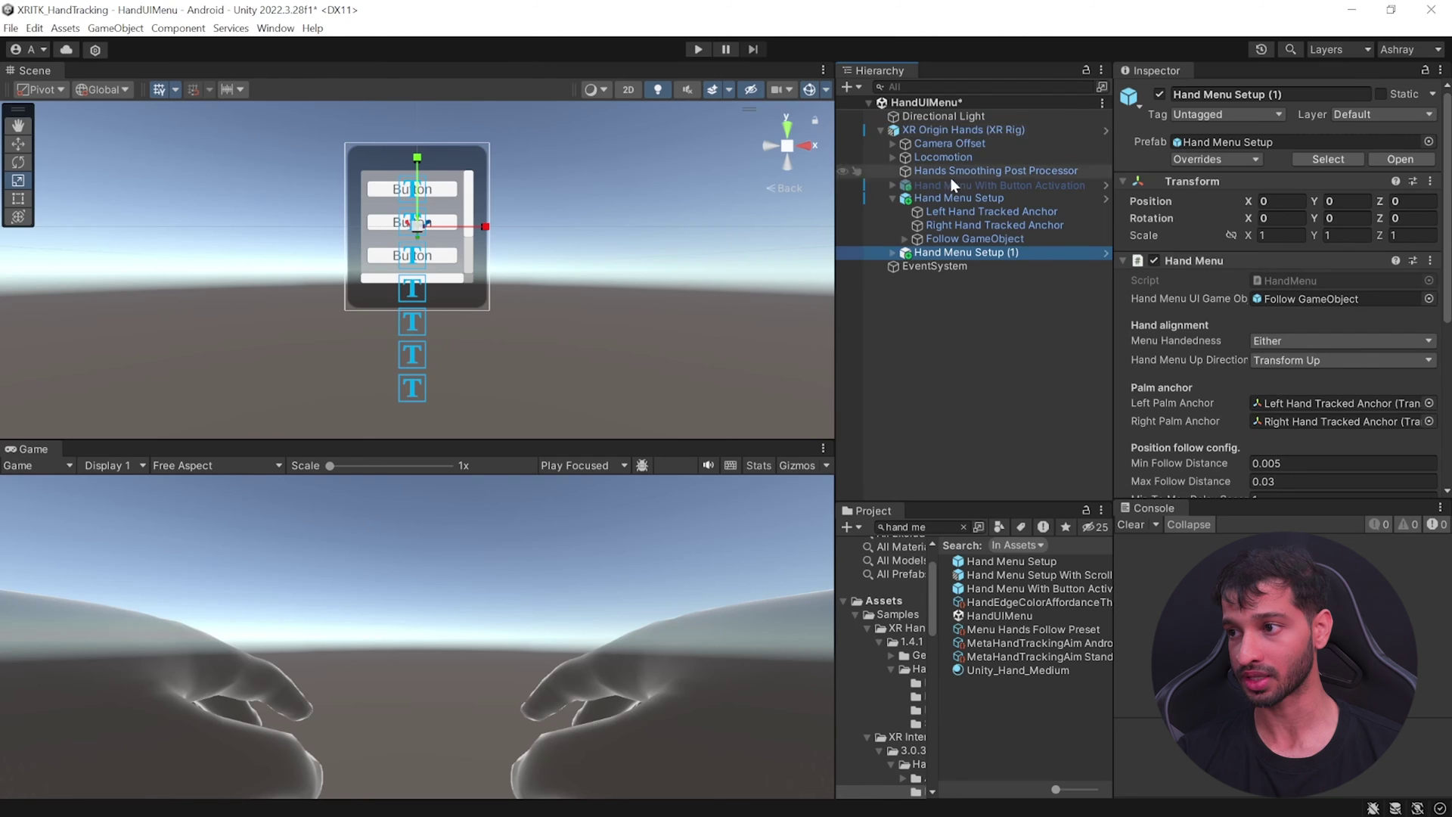
left_click(1041, 251)
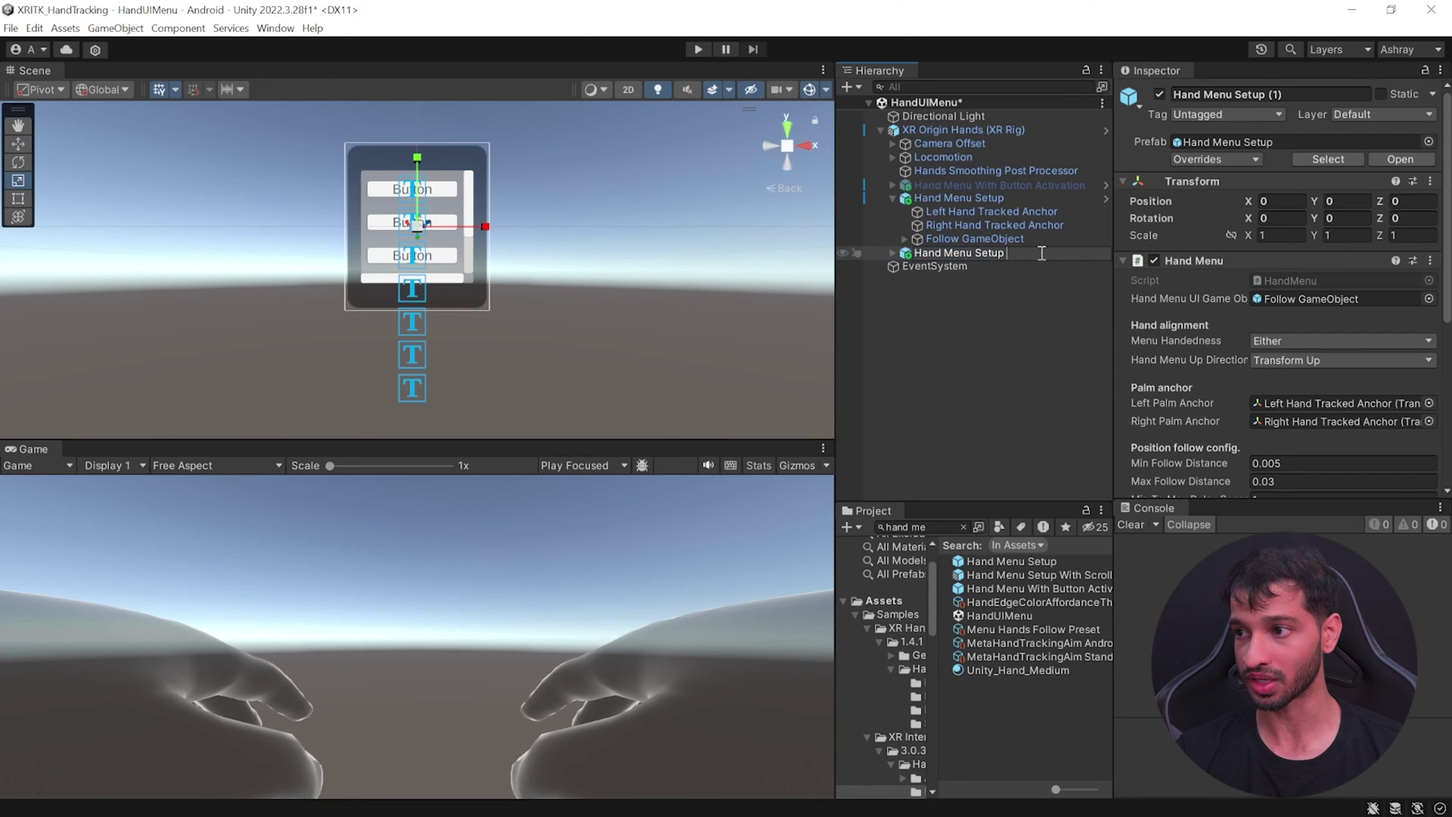
key("ctrl+Left")
type("Wrist")
key("Return")
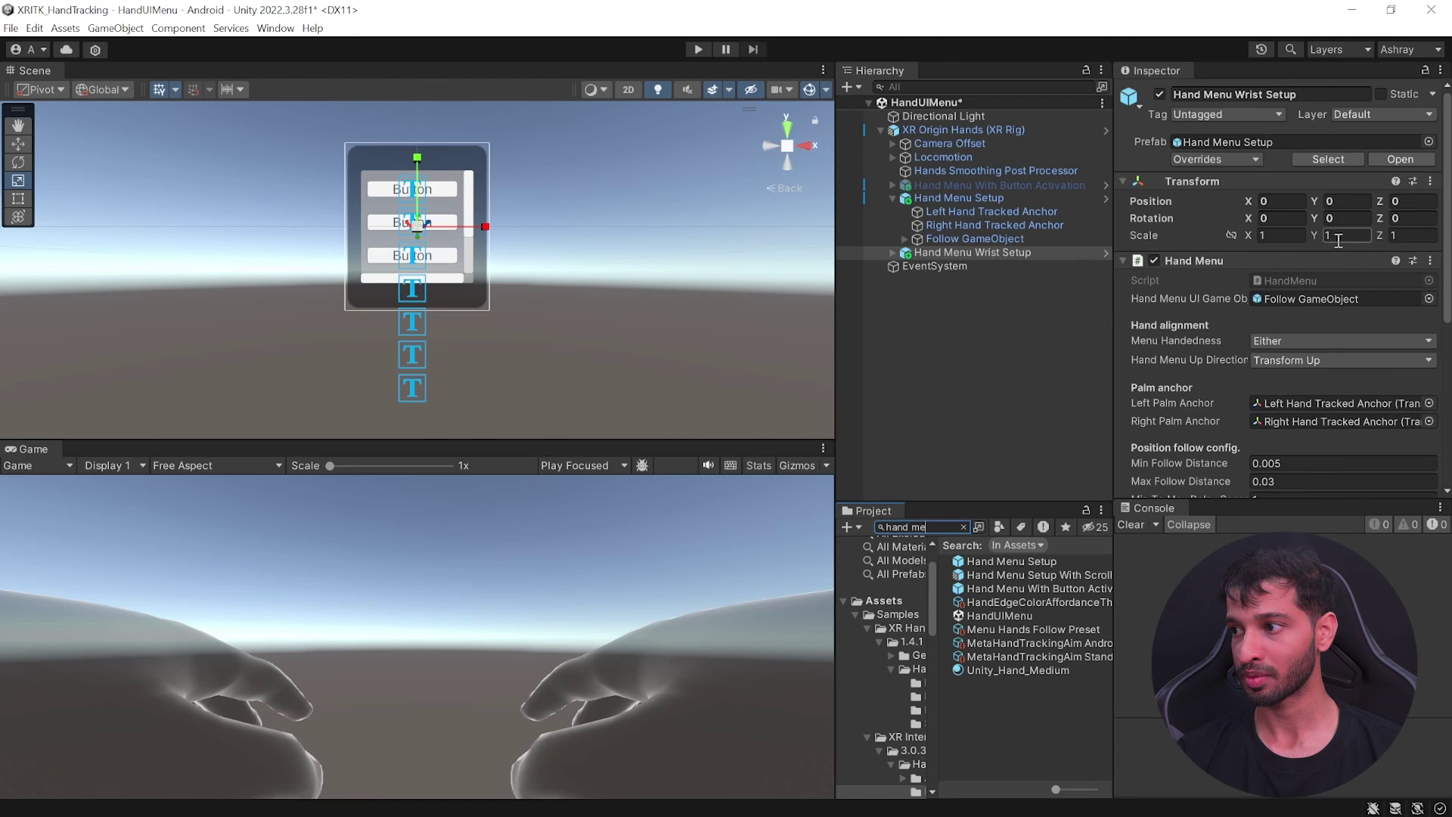
Switch its controller and hand tracking follow presets to the Under Watch presets.
scroll(1336, 219, "down", 10)
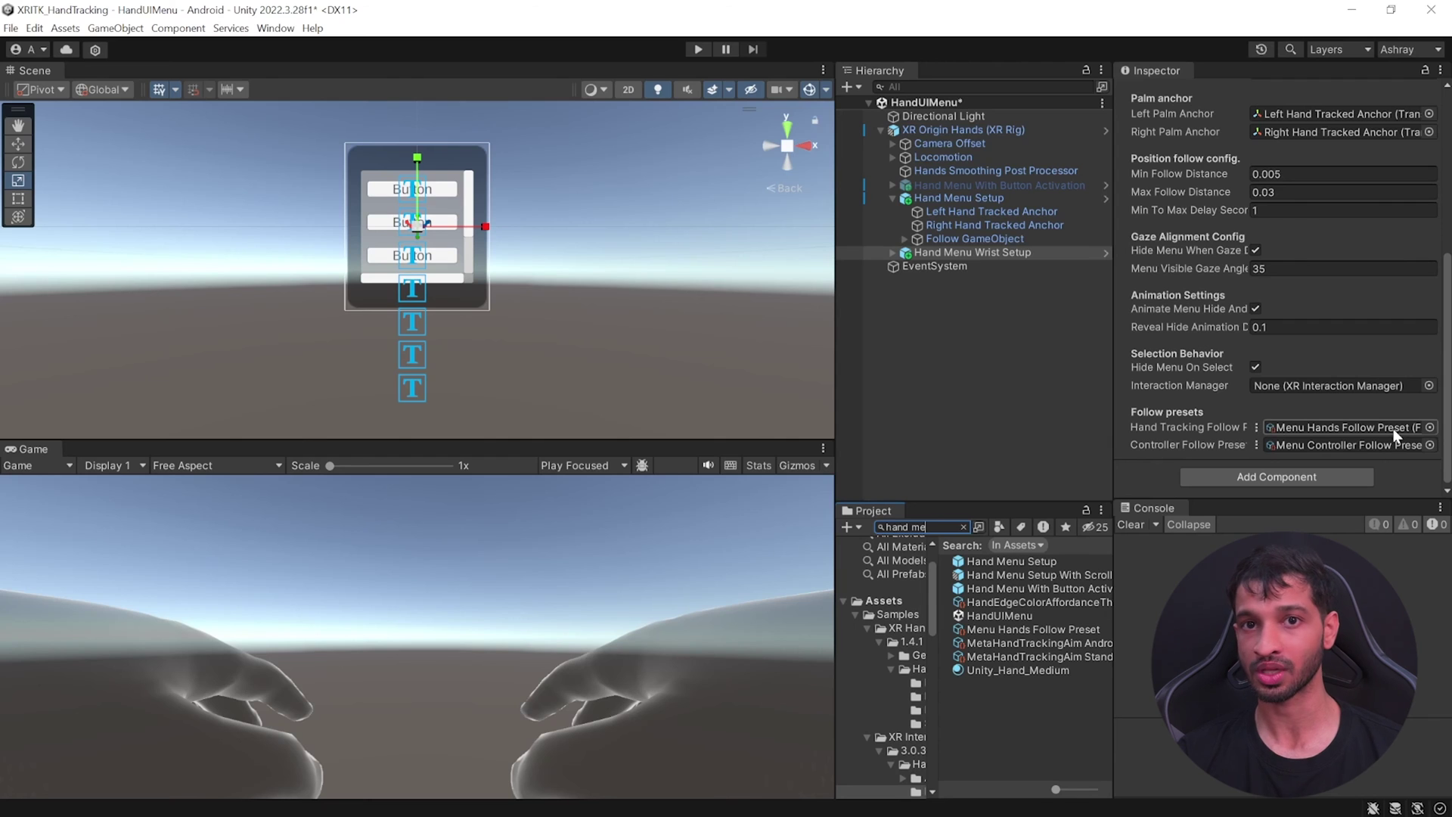
left_click(1302, 428)
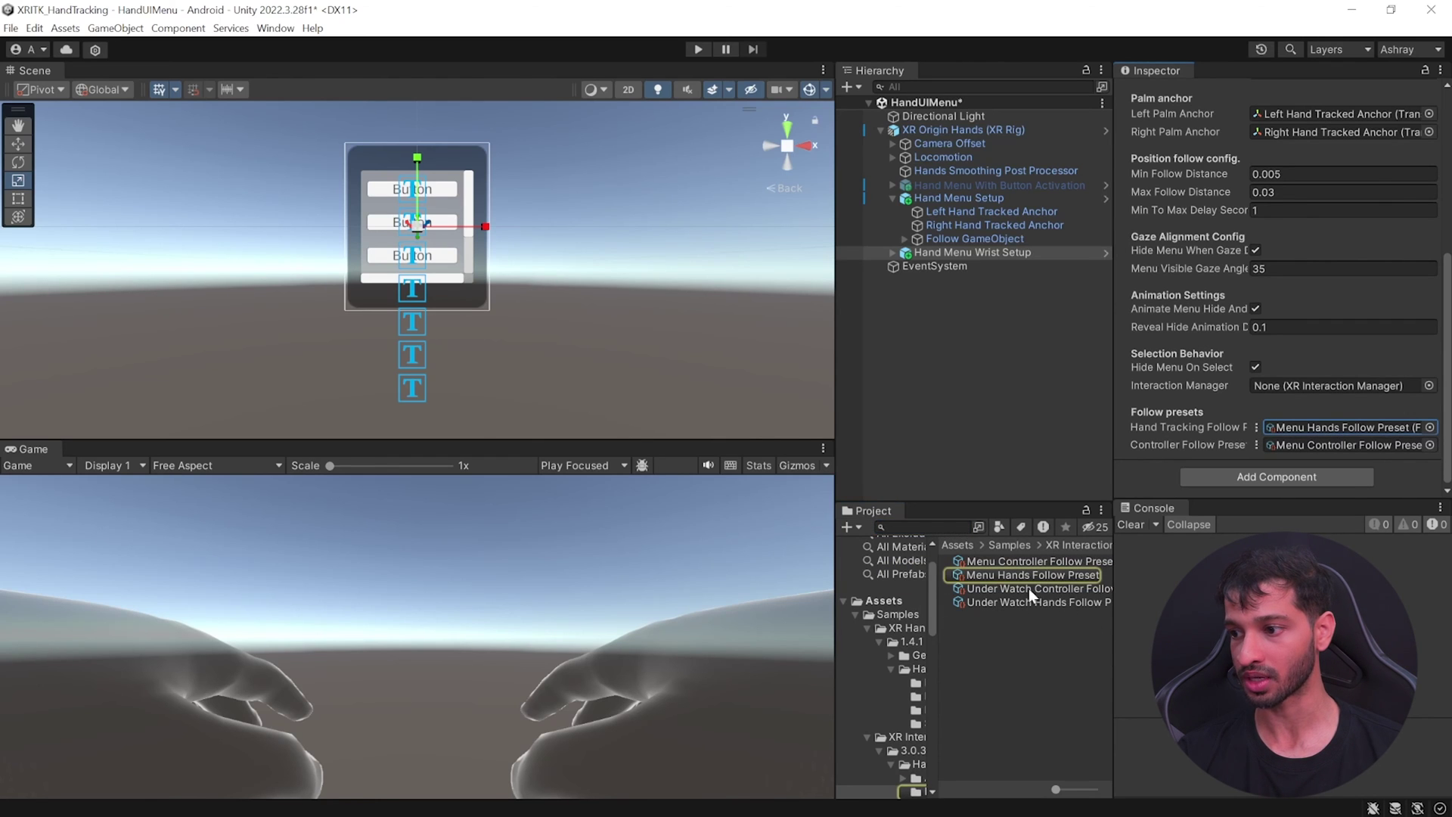
left_click_drag(1000, 588, 1323, 447)
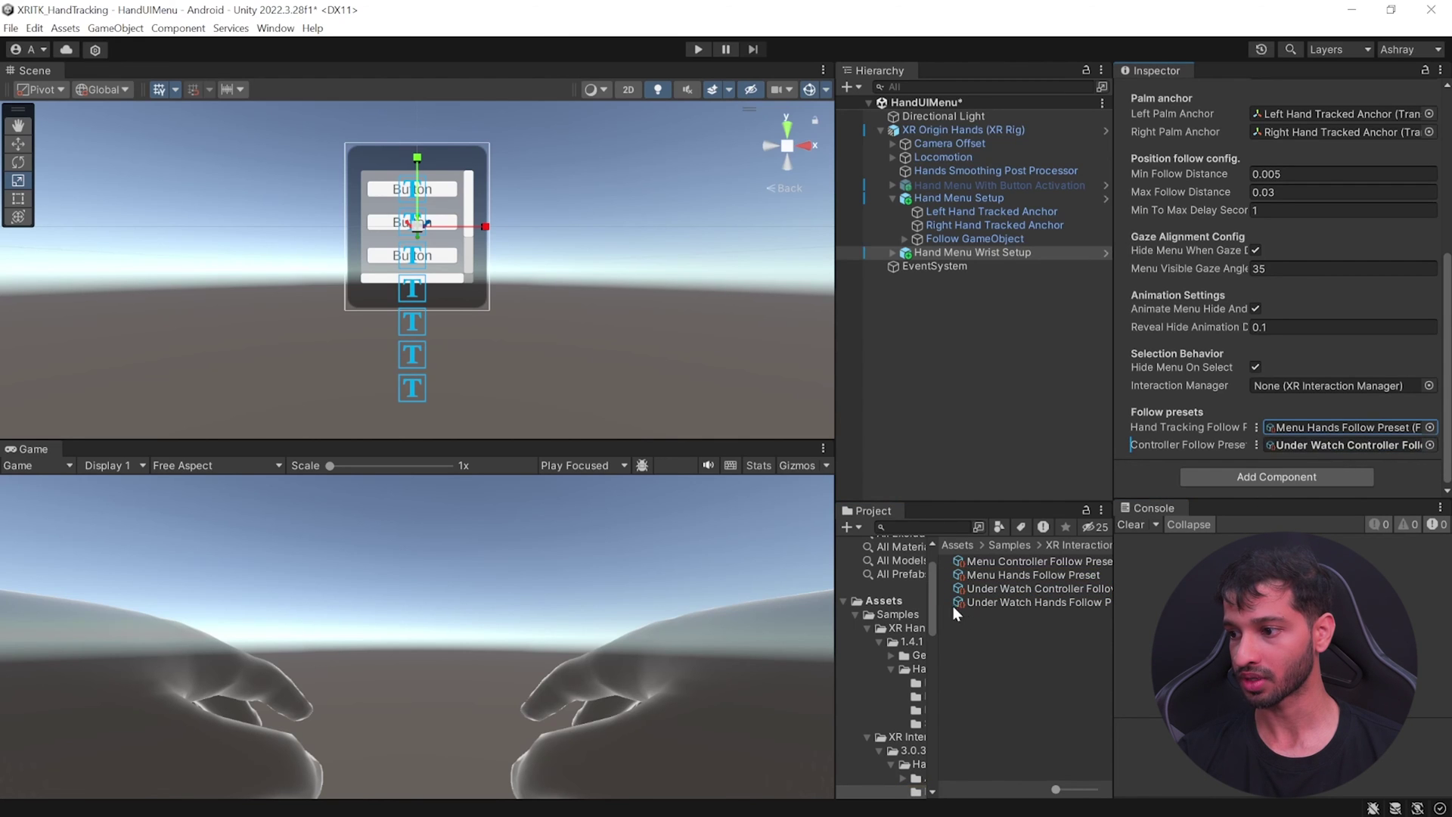
left_click_drag(1038, 606, 1316, 430)
left_click(892, 253)
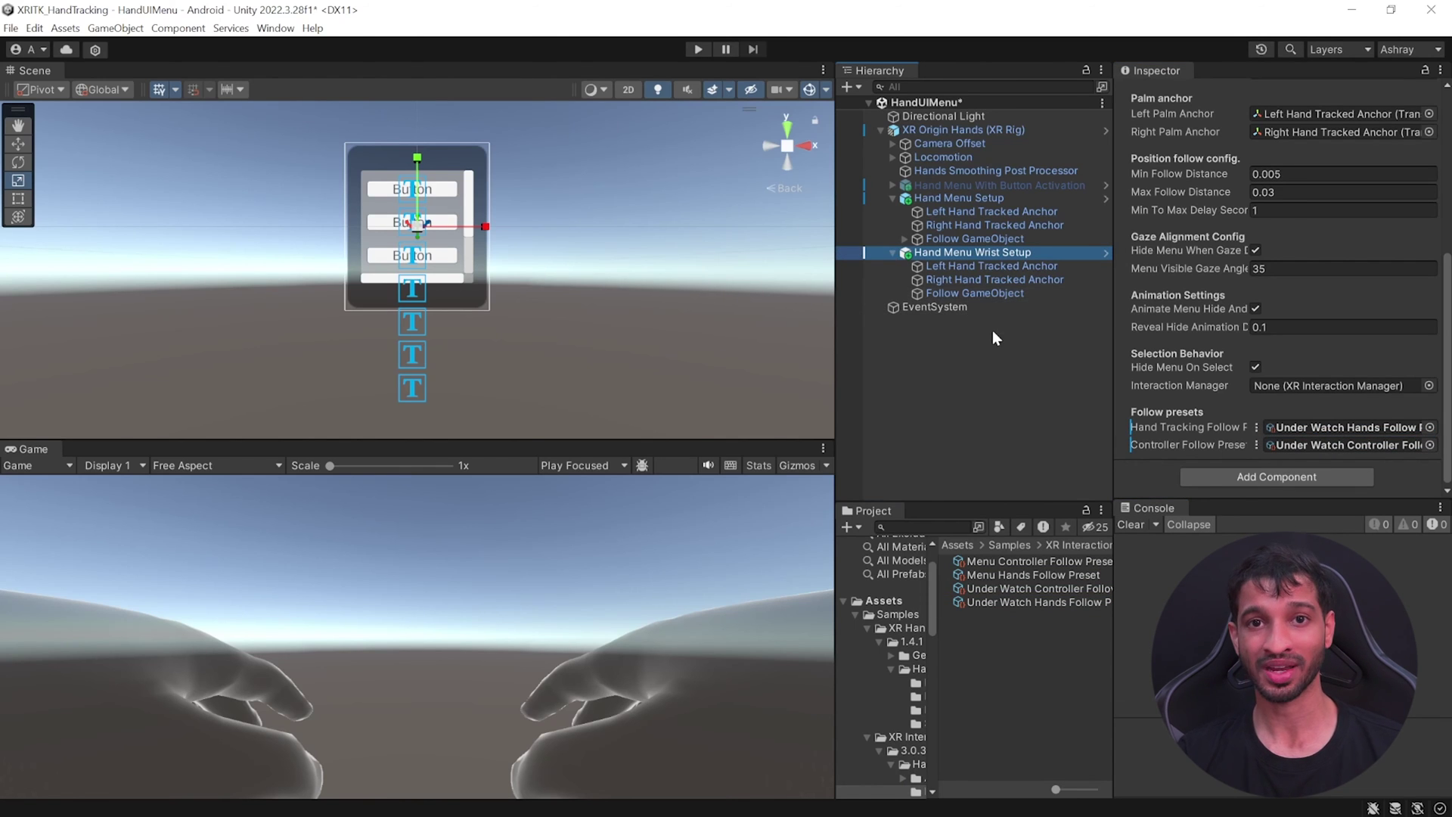
Filter the Project search for 'button' to show only prefabs.
left_click(917, 526)
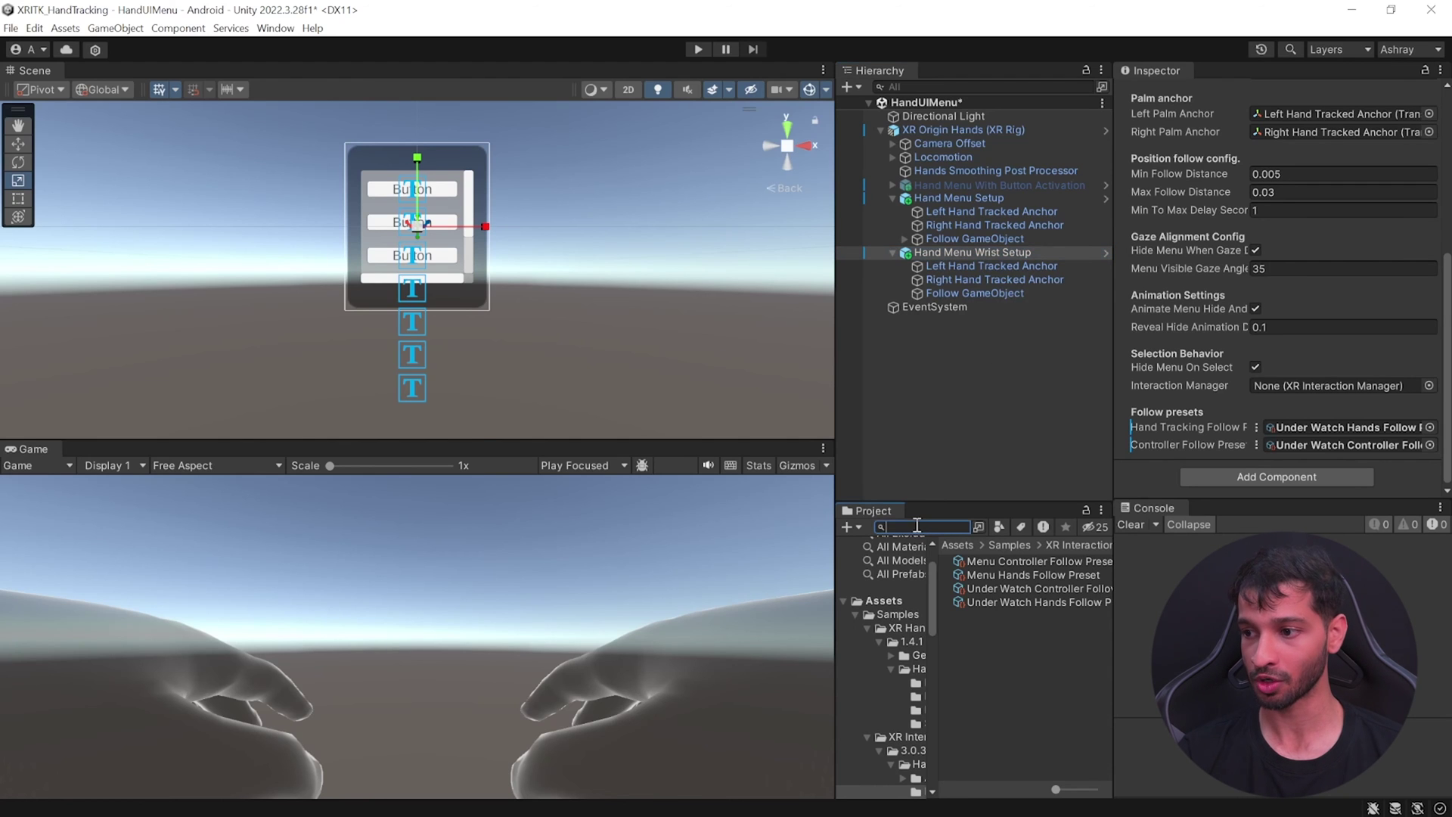
type("button")
left_click(1000, 526)
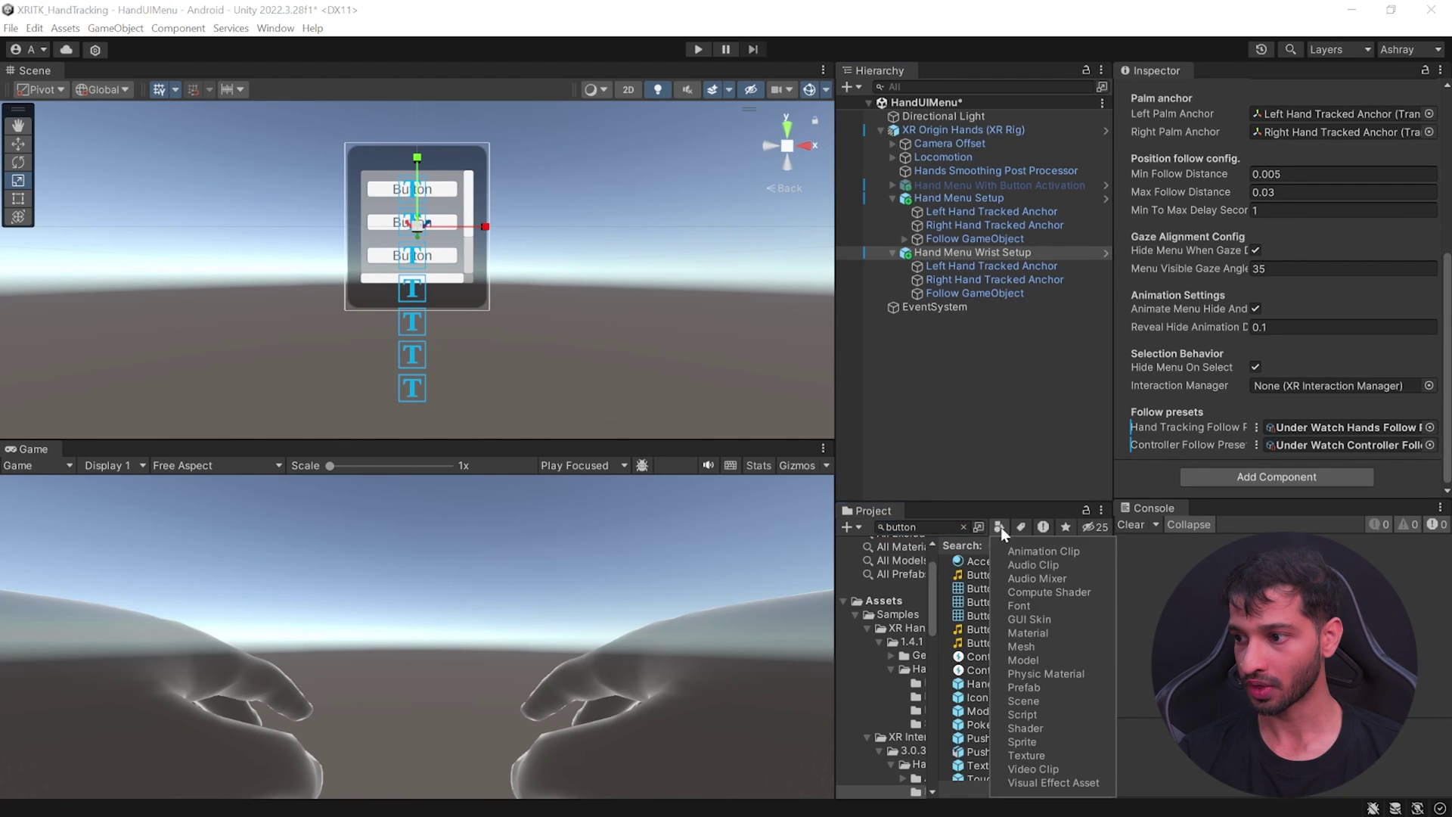
left_click(1032, 690)
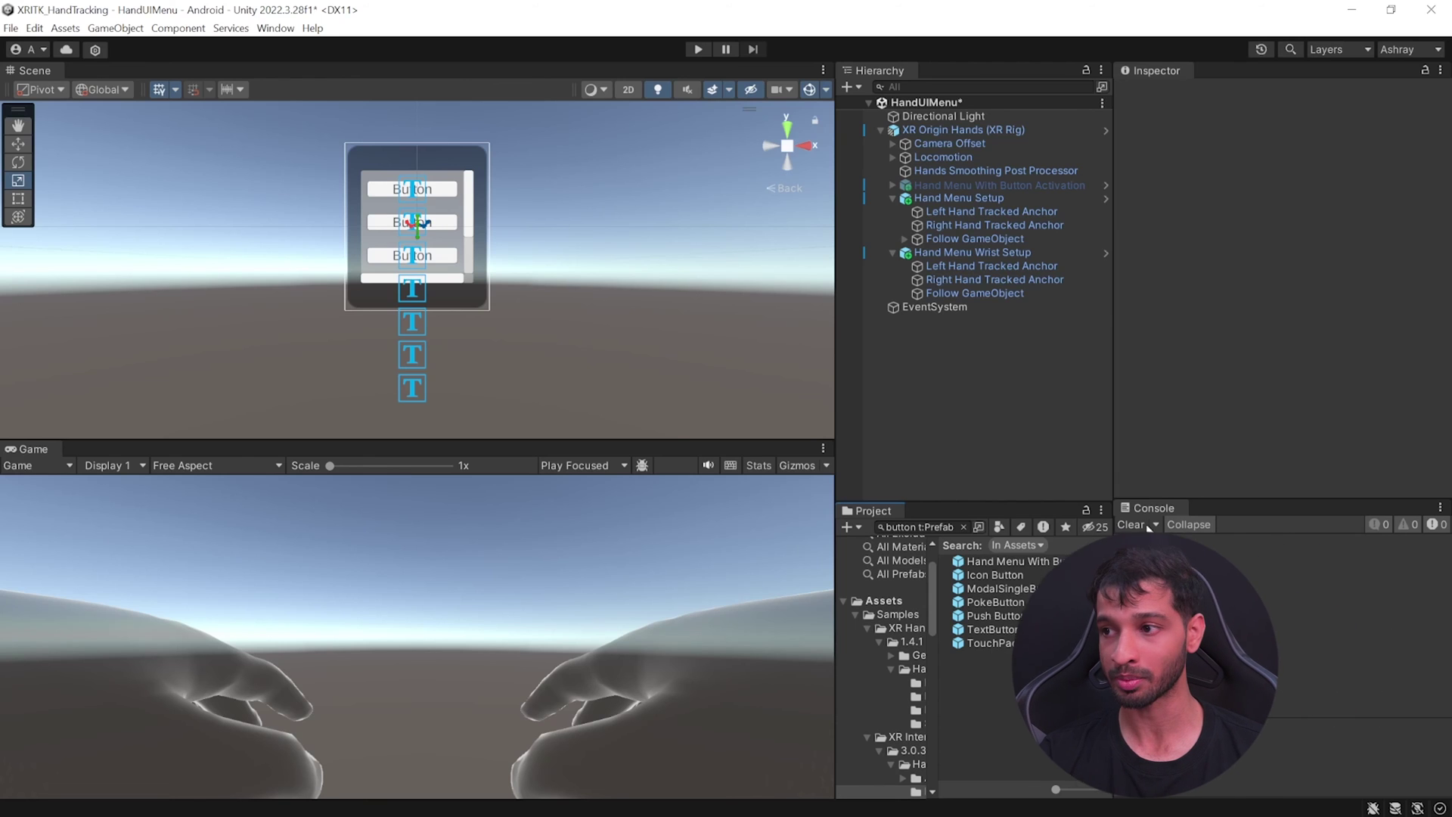
Create a new Canvas under Hand Menu Wrist Setup's Follow GameObject.
left_click(963, 296)
right_click(963, 295)
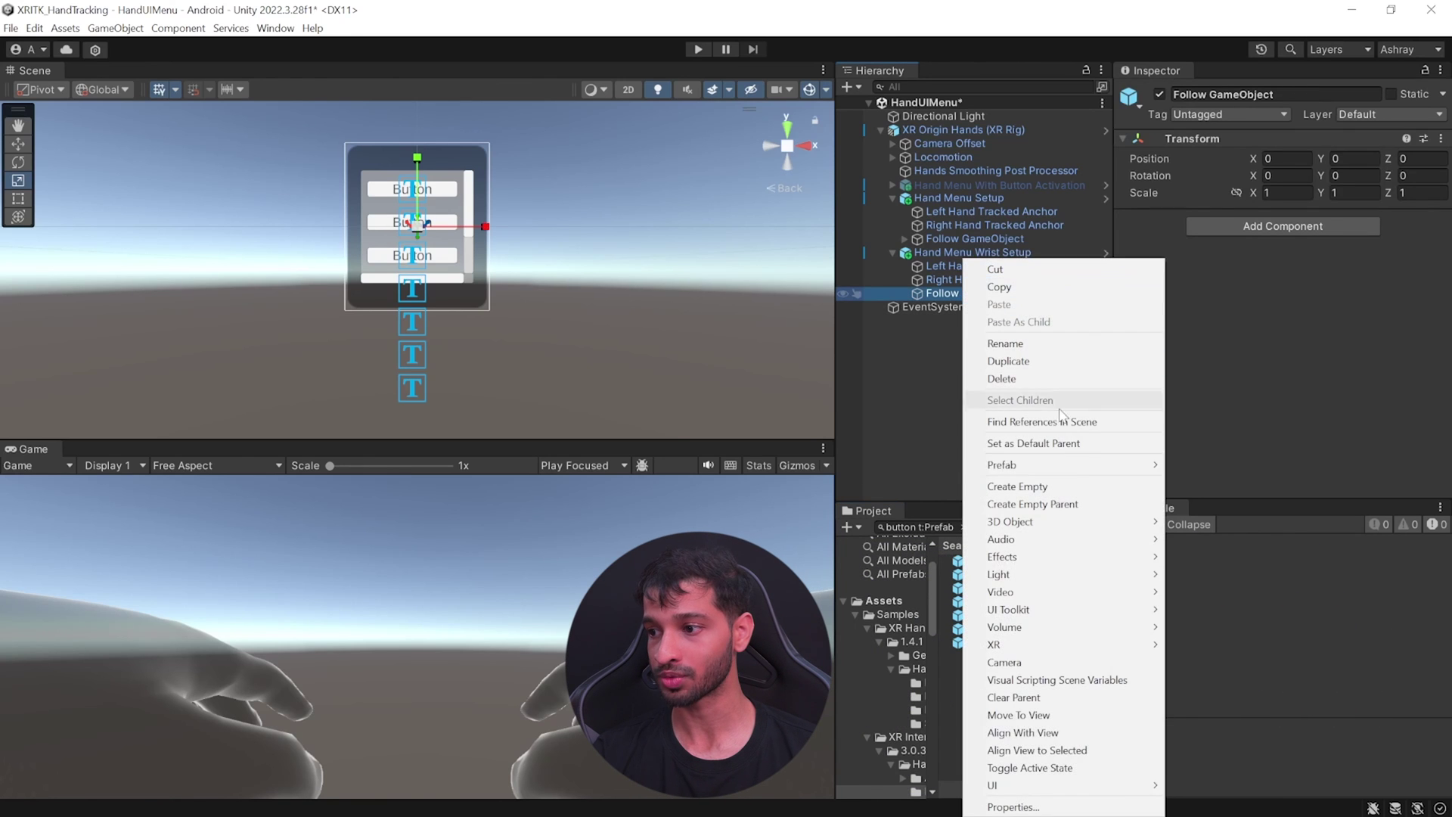
mouse_move(1081, 785)
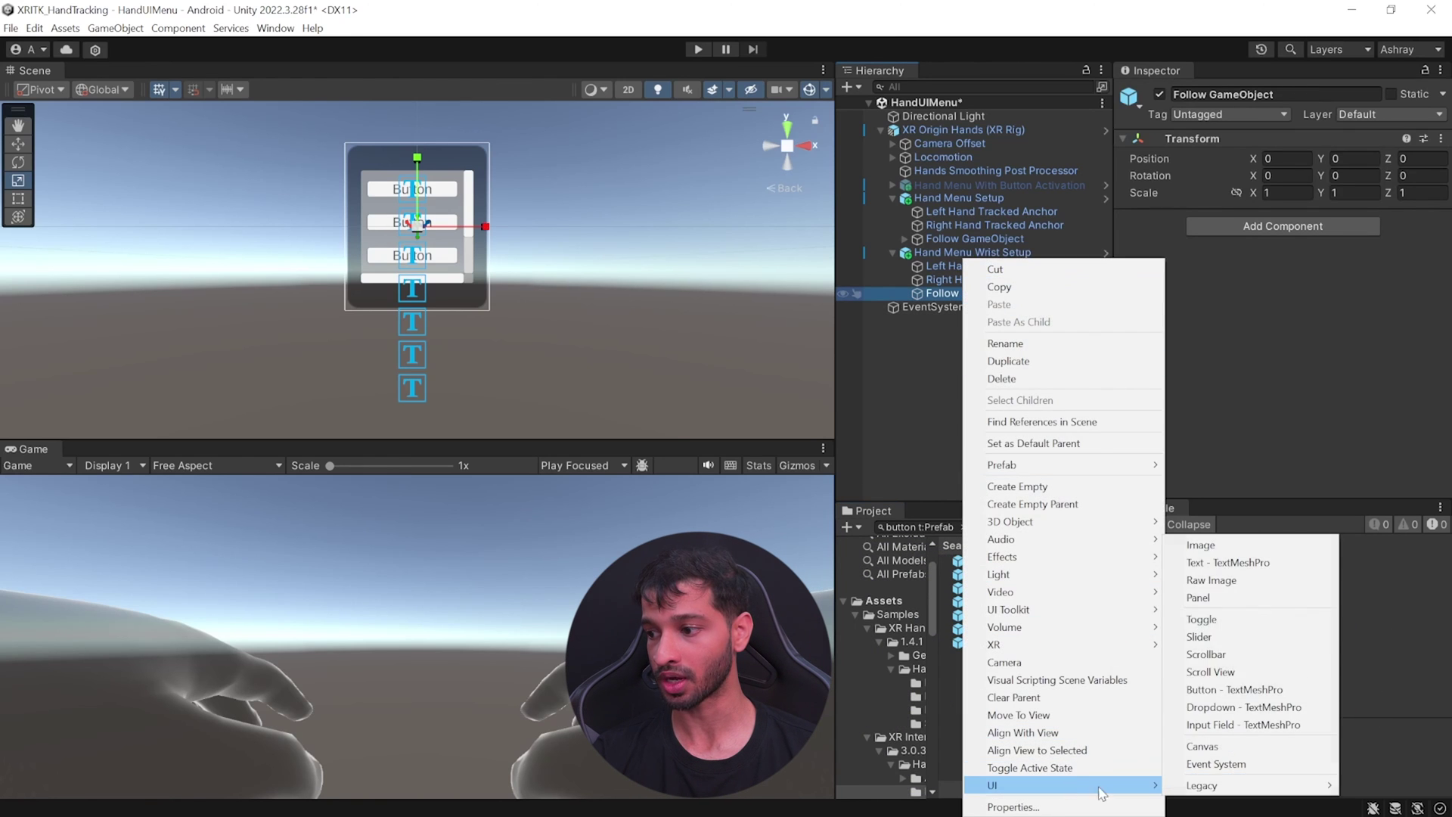
left_click(1205, 744)
Set the Canvas render mode to World Space and its position to 0.
left_click(1337, 345)
left_click(1301, 382)
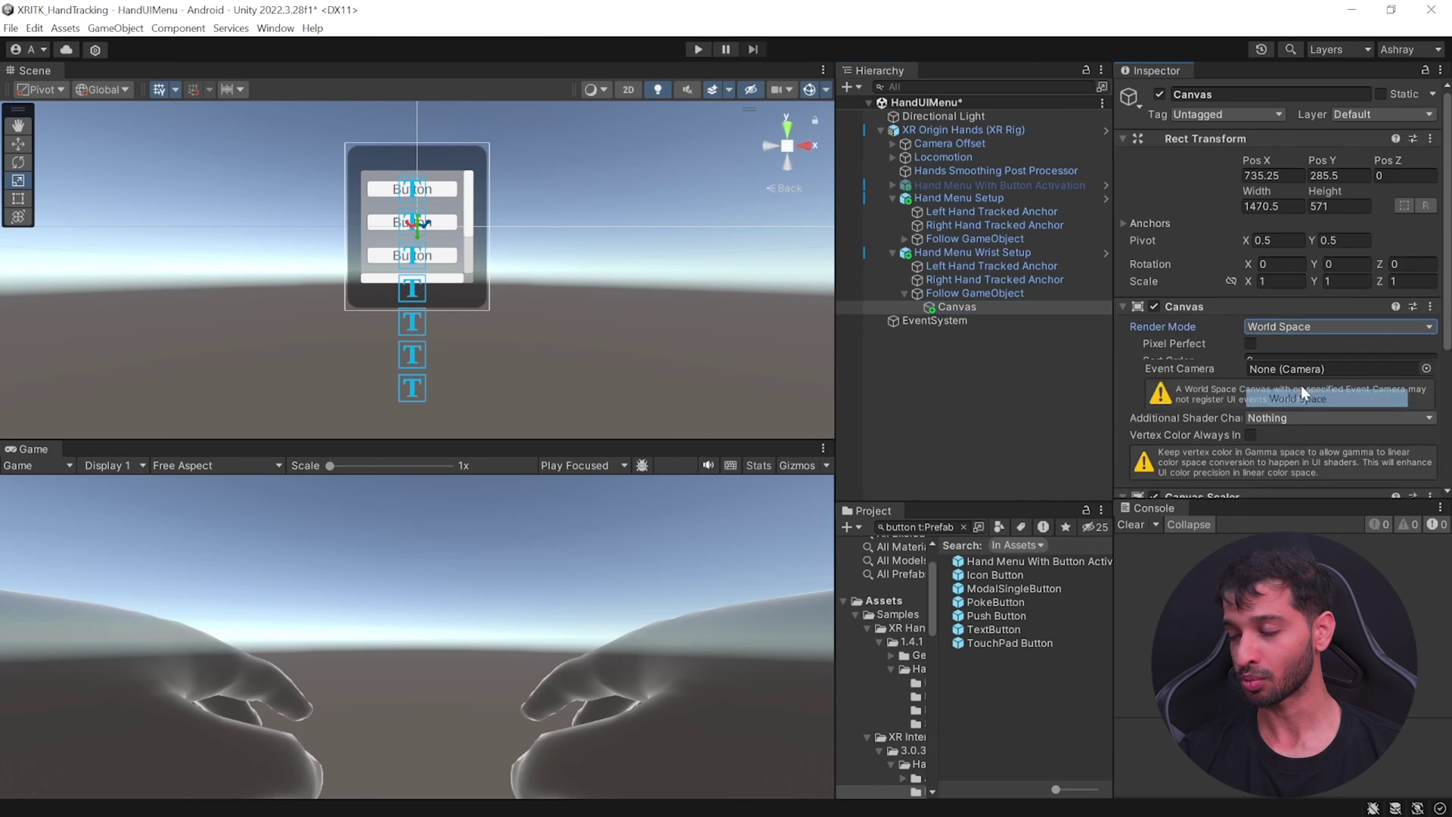
left_click(1274, 176)
type("0")
key("Tab")
type("0")
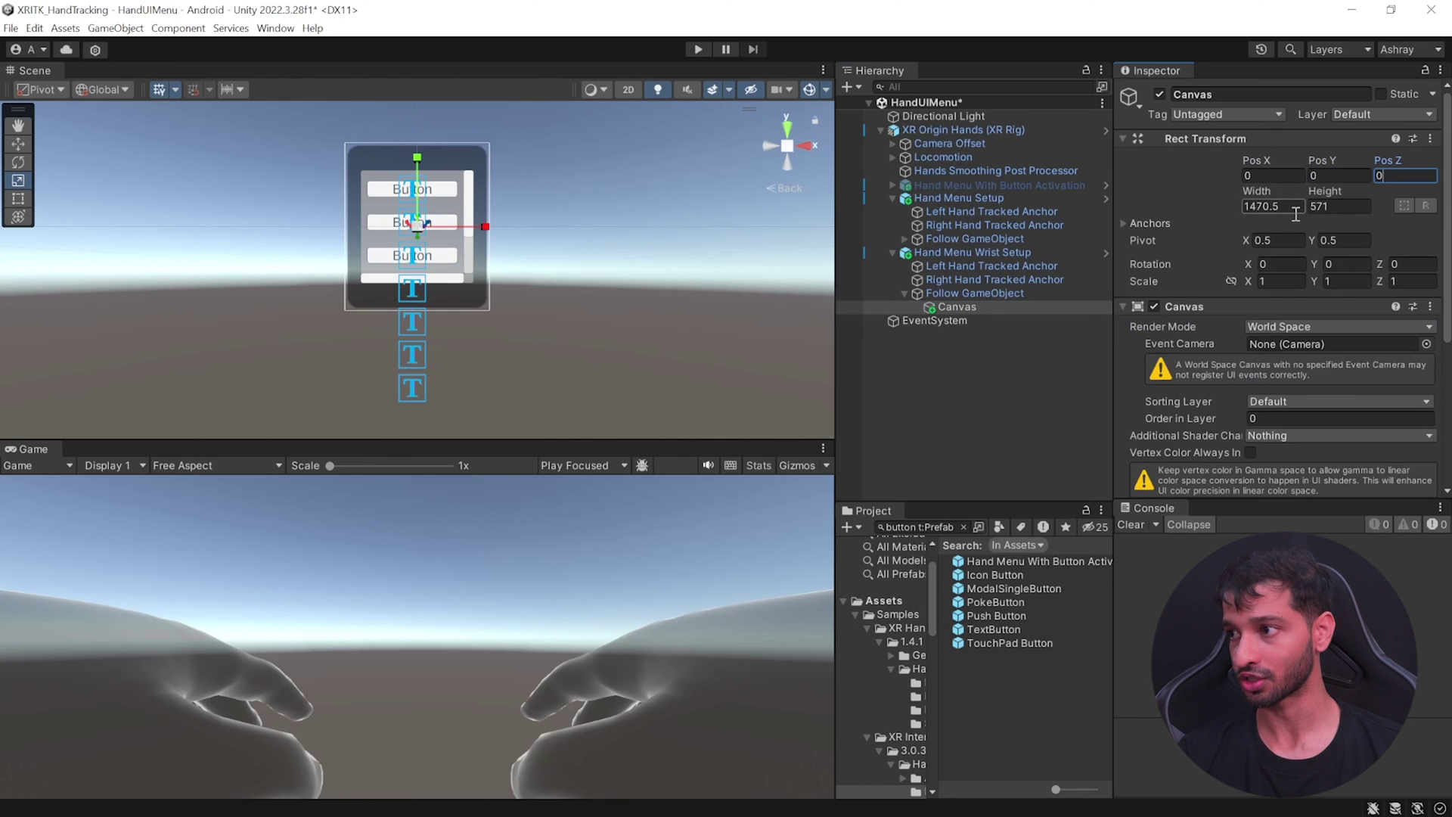
Make the Canvas 10×10, scale it to 0.01, and add a TouchPad Button under it.
left_click(1278, 206)
type("10")
key("Tab")
type("1")
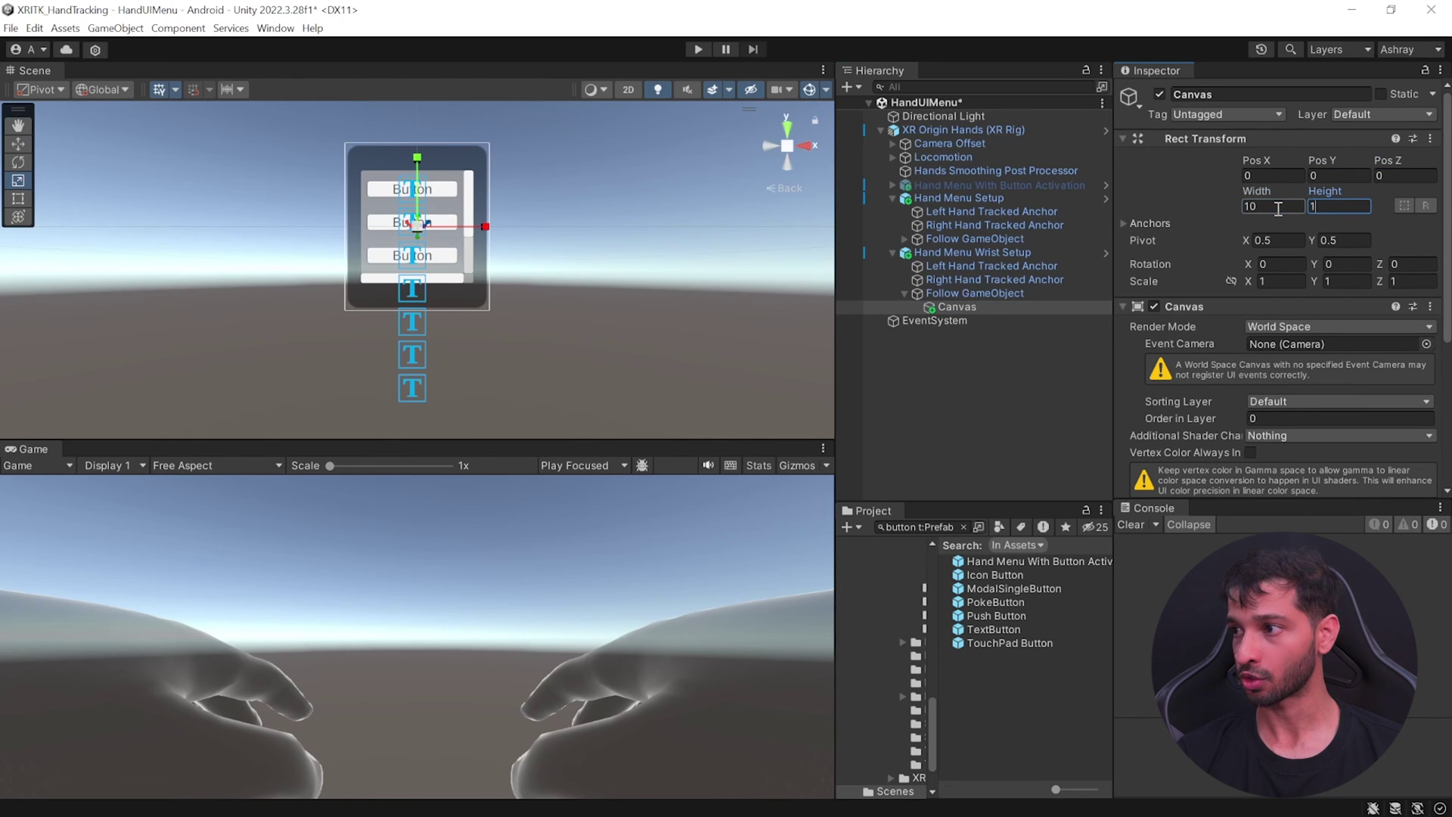
key("BackSpace")
type(".01")
key("Tab")
type(".01")
key("Tab")
type(".0")
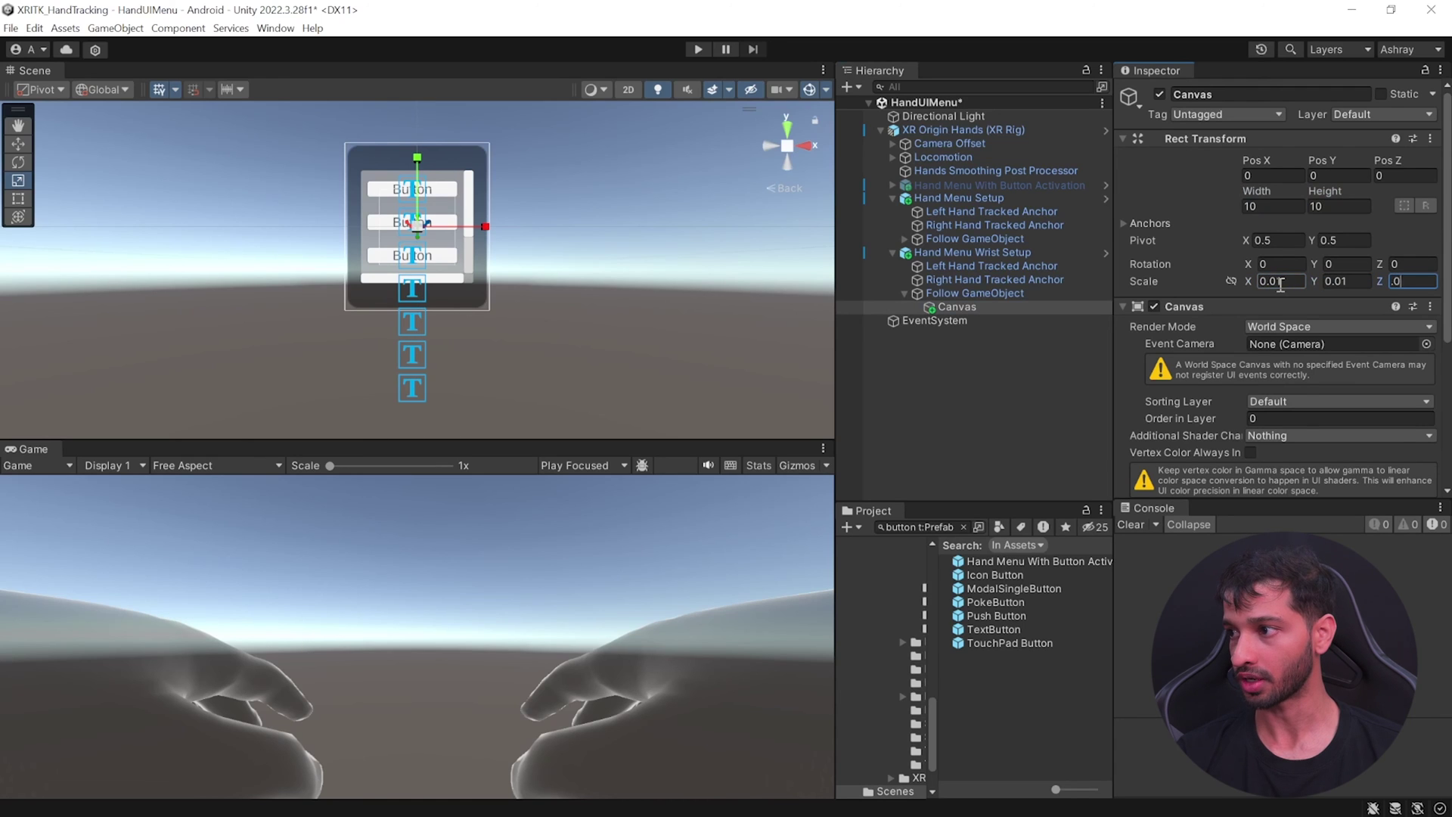
left_click_drag(995, 643, 961, 310)
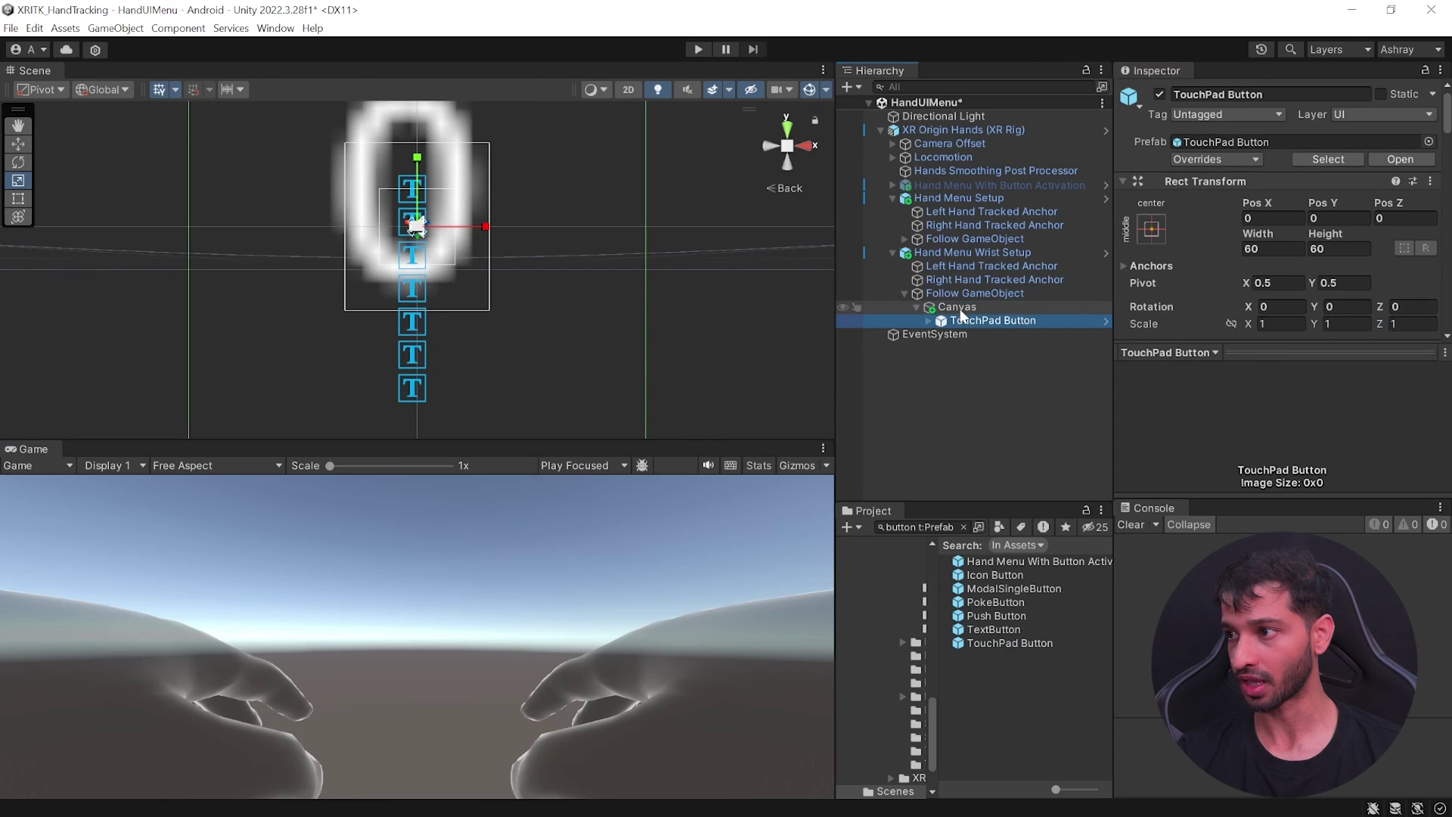
Set the TouchPad Button's scale to 0.1 on X, Y and Z.
left_click(1284, 325)
type("0.1")
key("Tab")
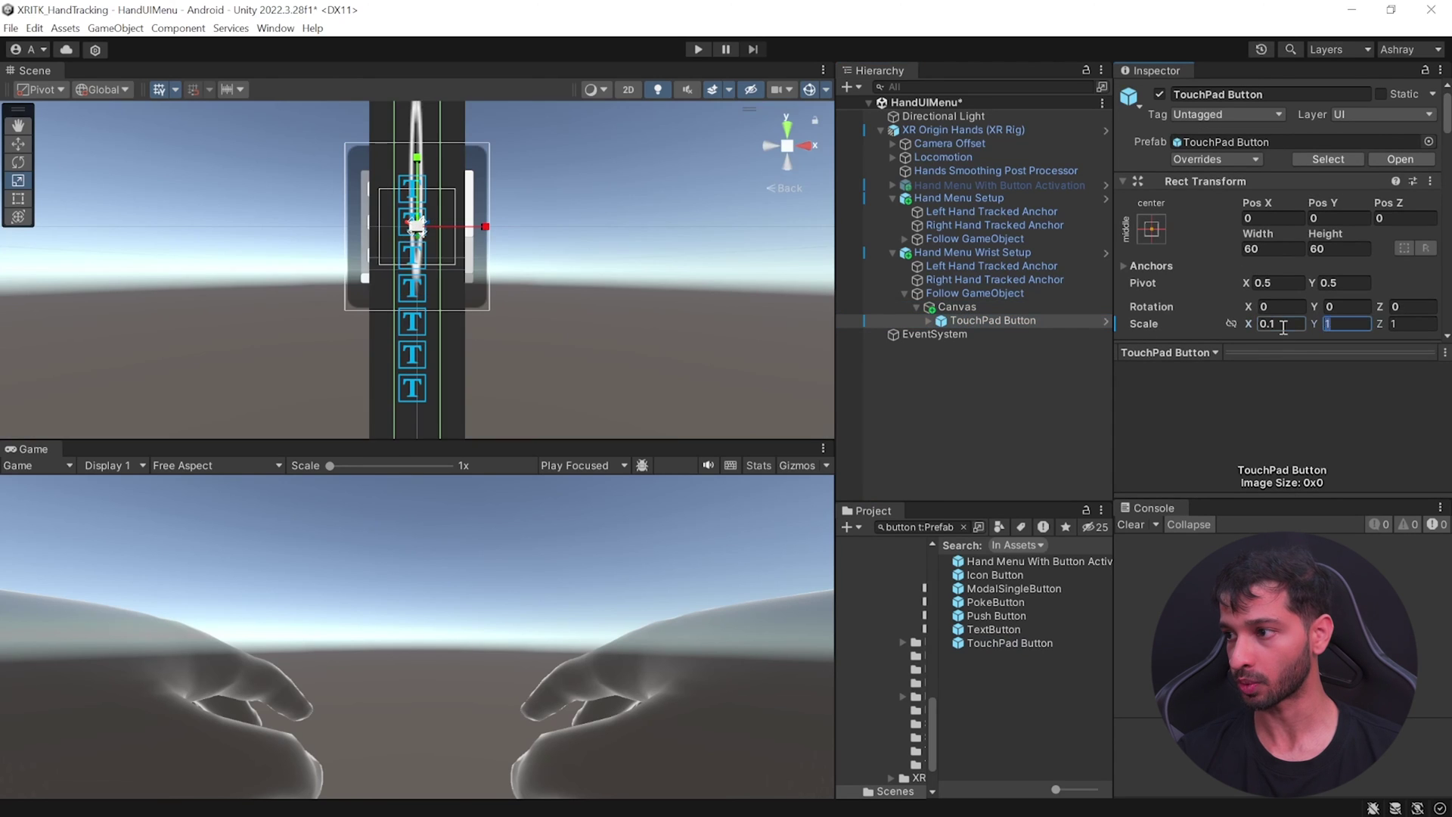
type("0.1")
key("Tab")
type(".1")
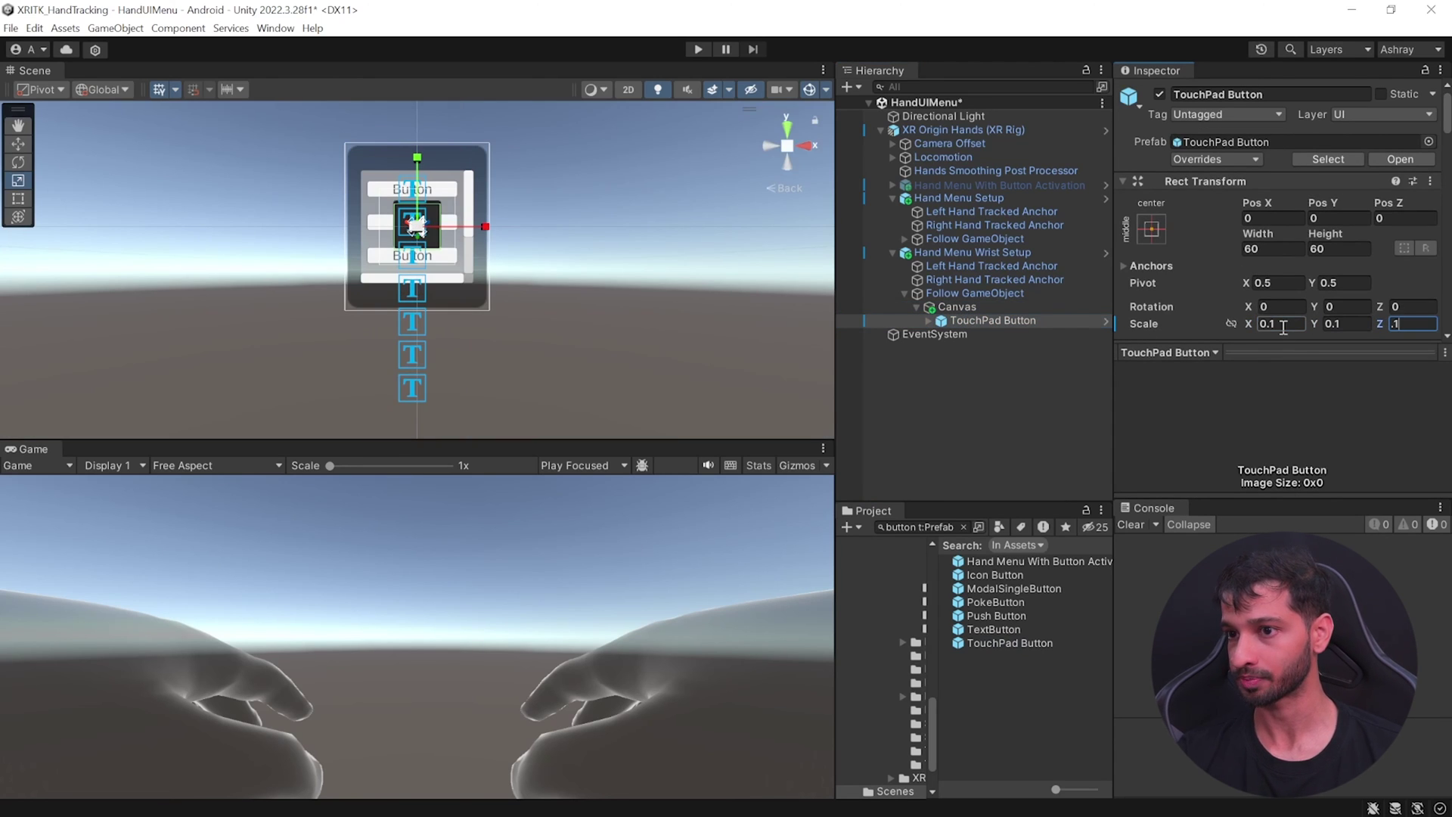
Change the button's Text child label to 'Toggle Menu'.
left_click(930, 321)
left_click(983, 347)
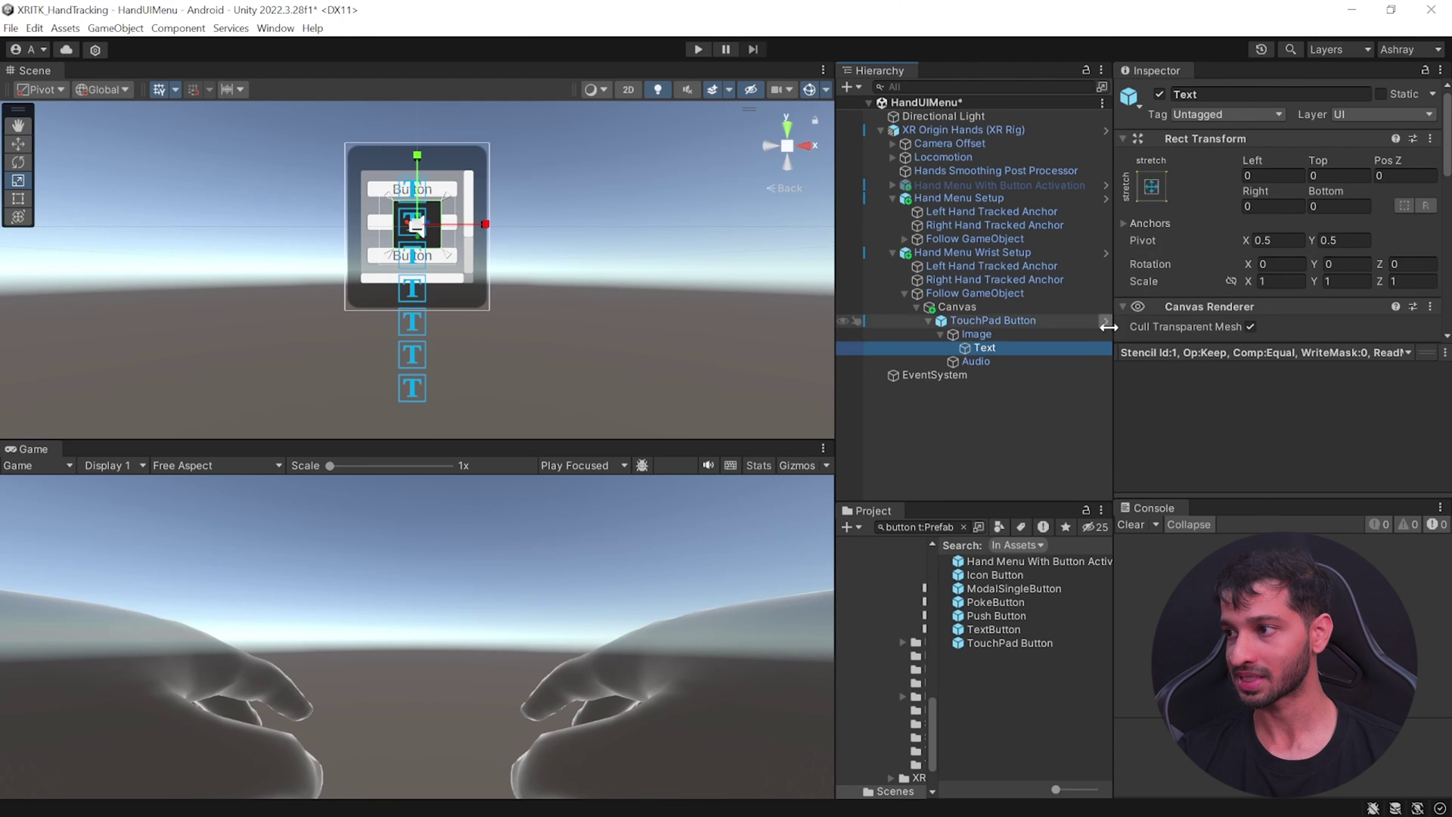
scroll(1213, 312, "down", 3)
left_click(1203, 303)
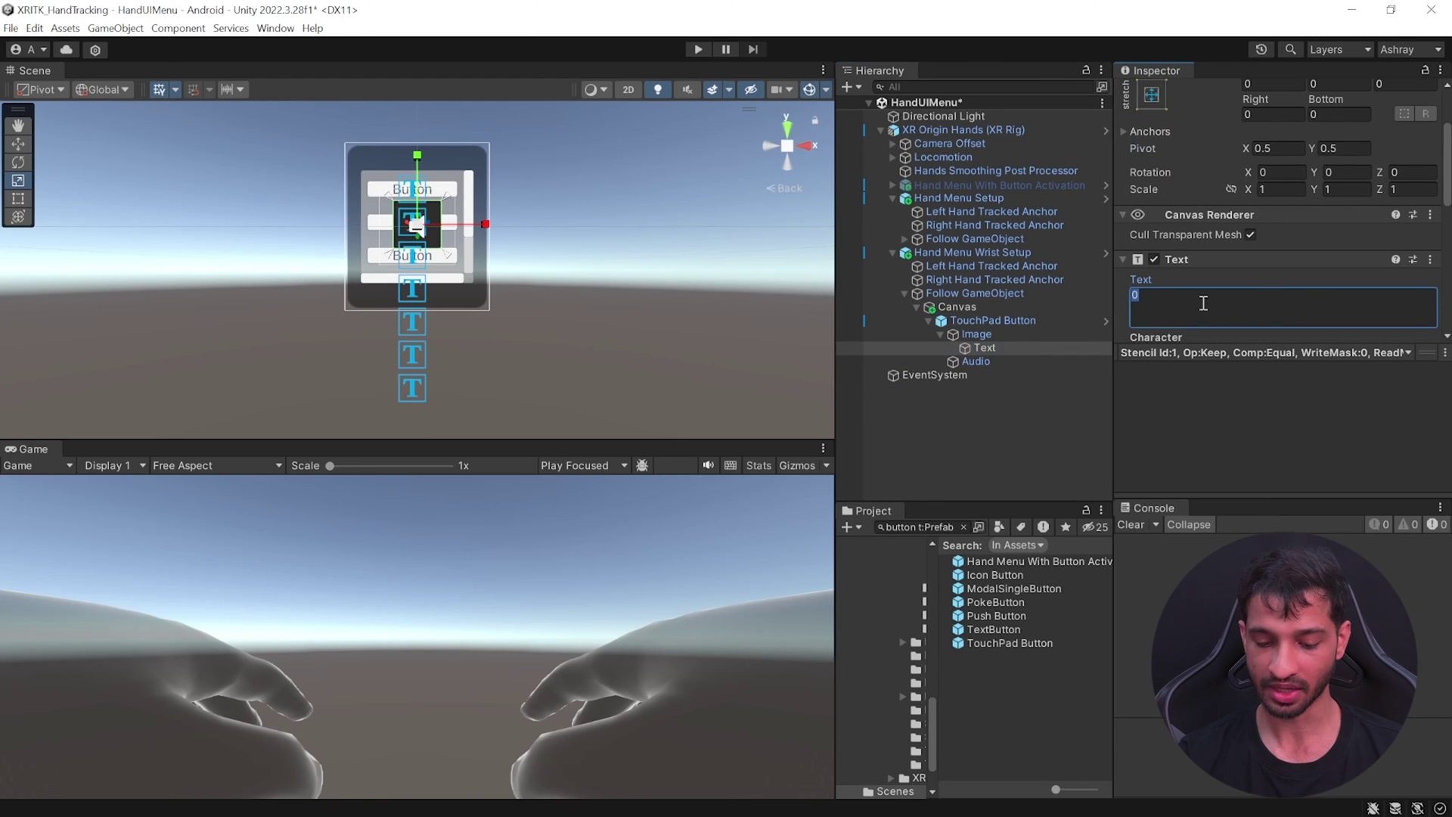
type("Toggle Menu")
left_click(998, 320)
scroll(1363, 219, "down", 10)
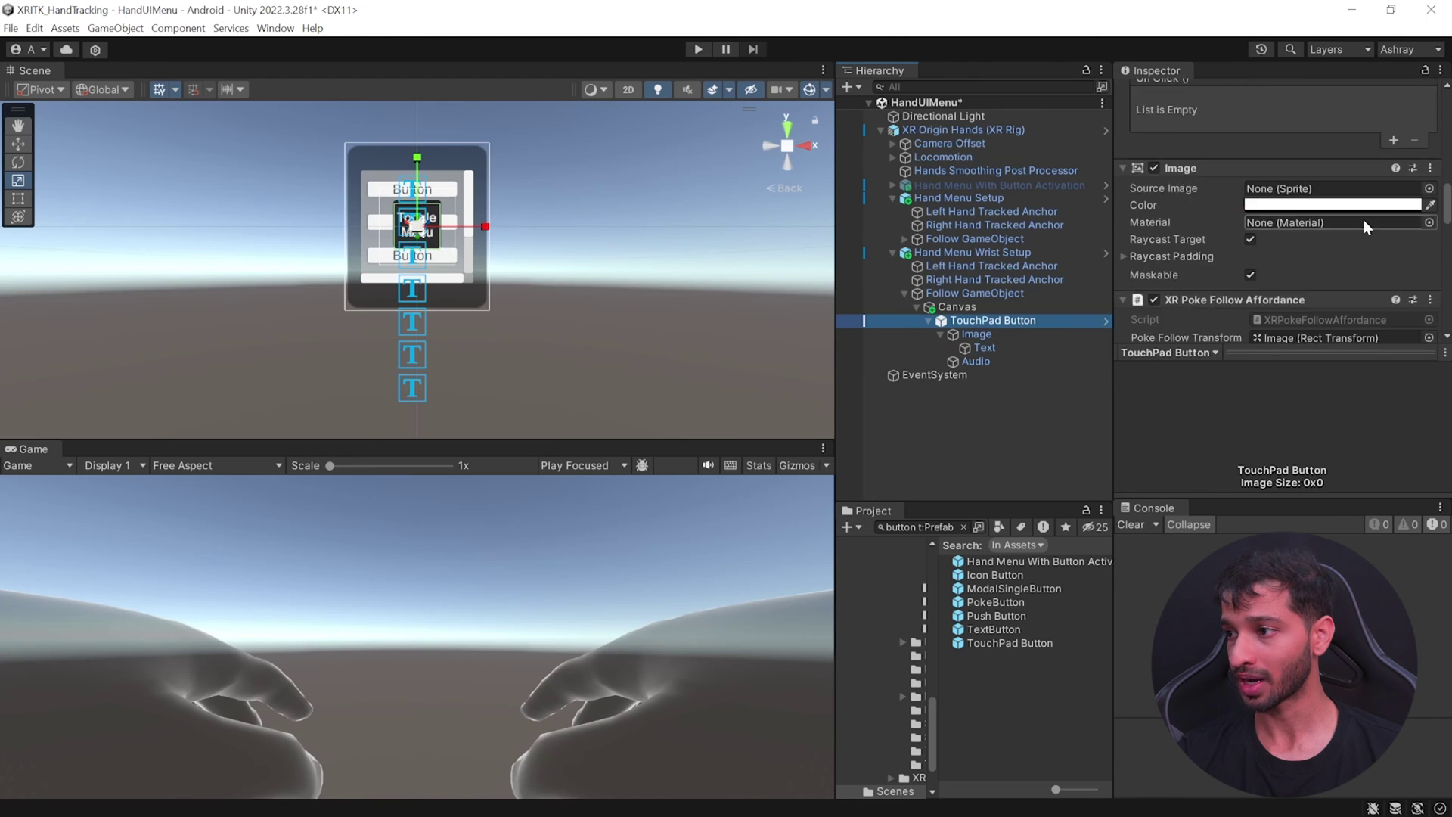
Add a Toggle Game Object script targeting Hand Menu Setup, and deactivate Hand Menu Setup.
left_click(1275, 322)
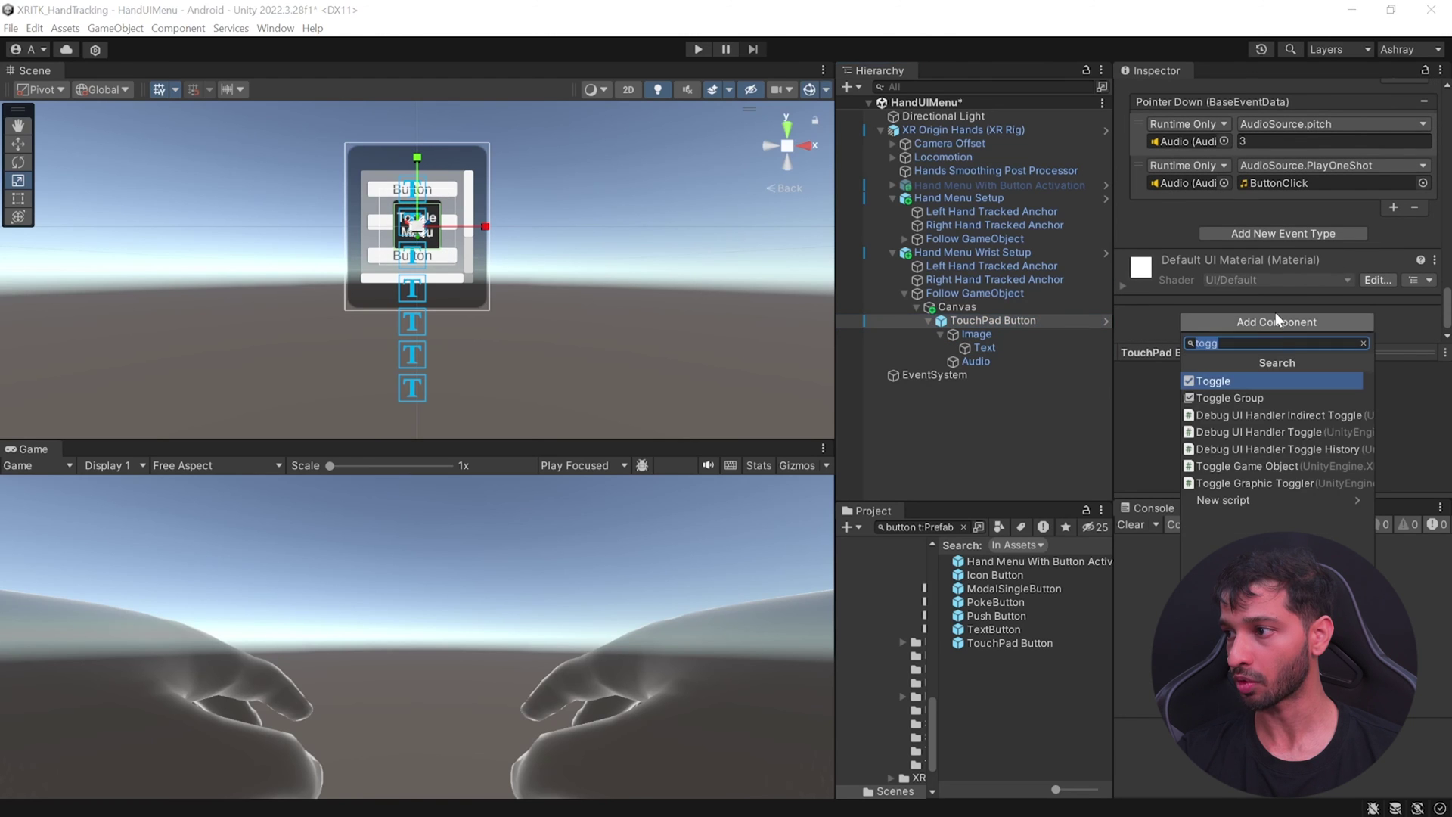
key("Escape")
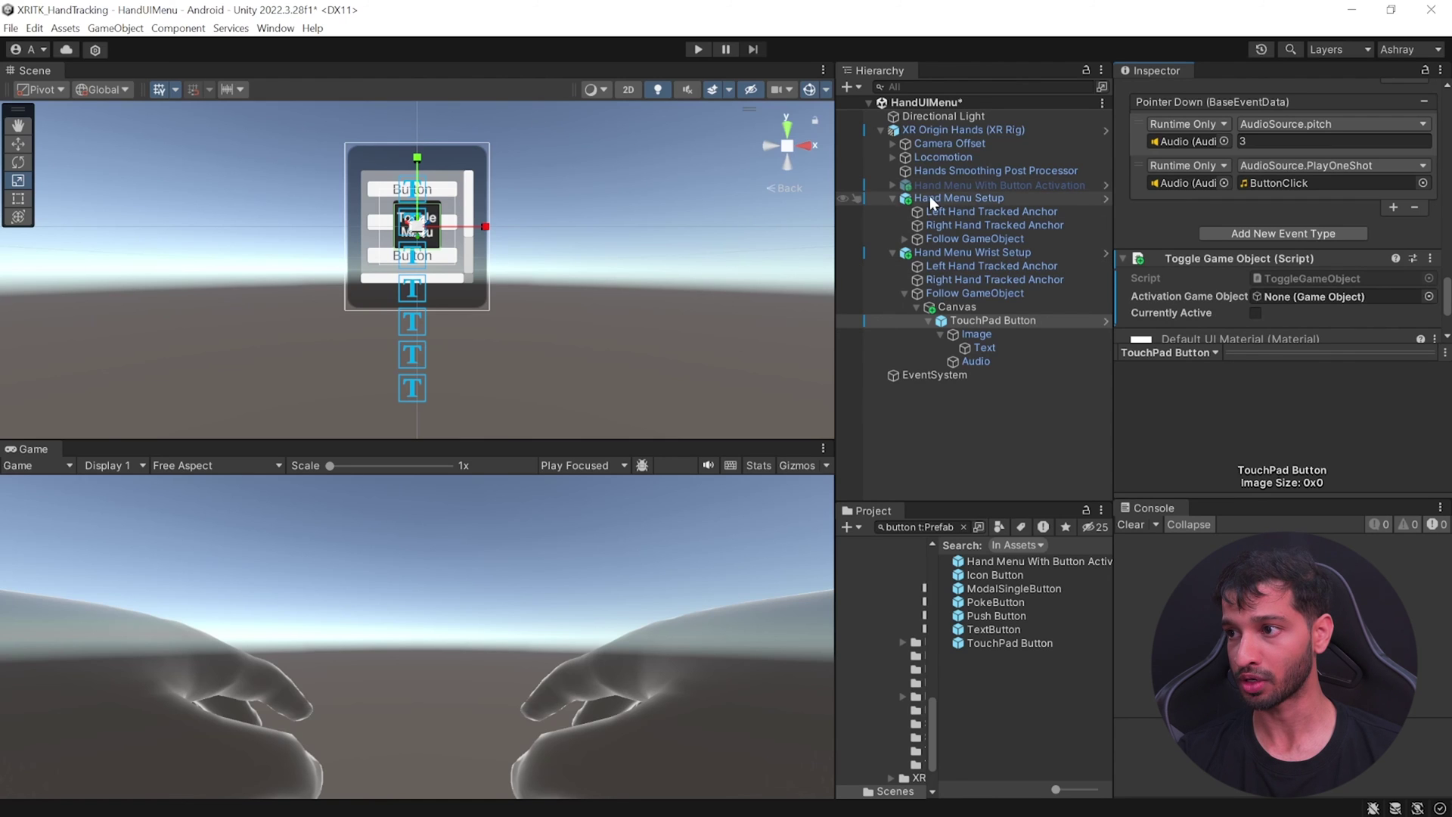
left_click_drag(956, 198, 1288, 295)
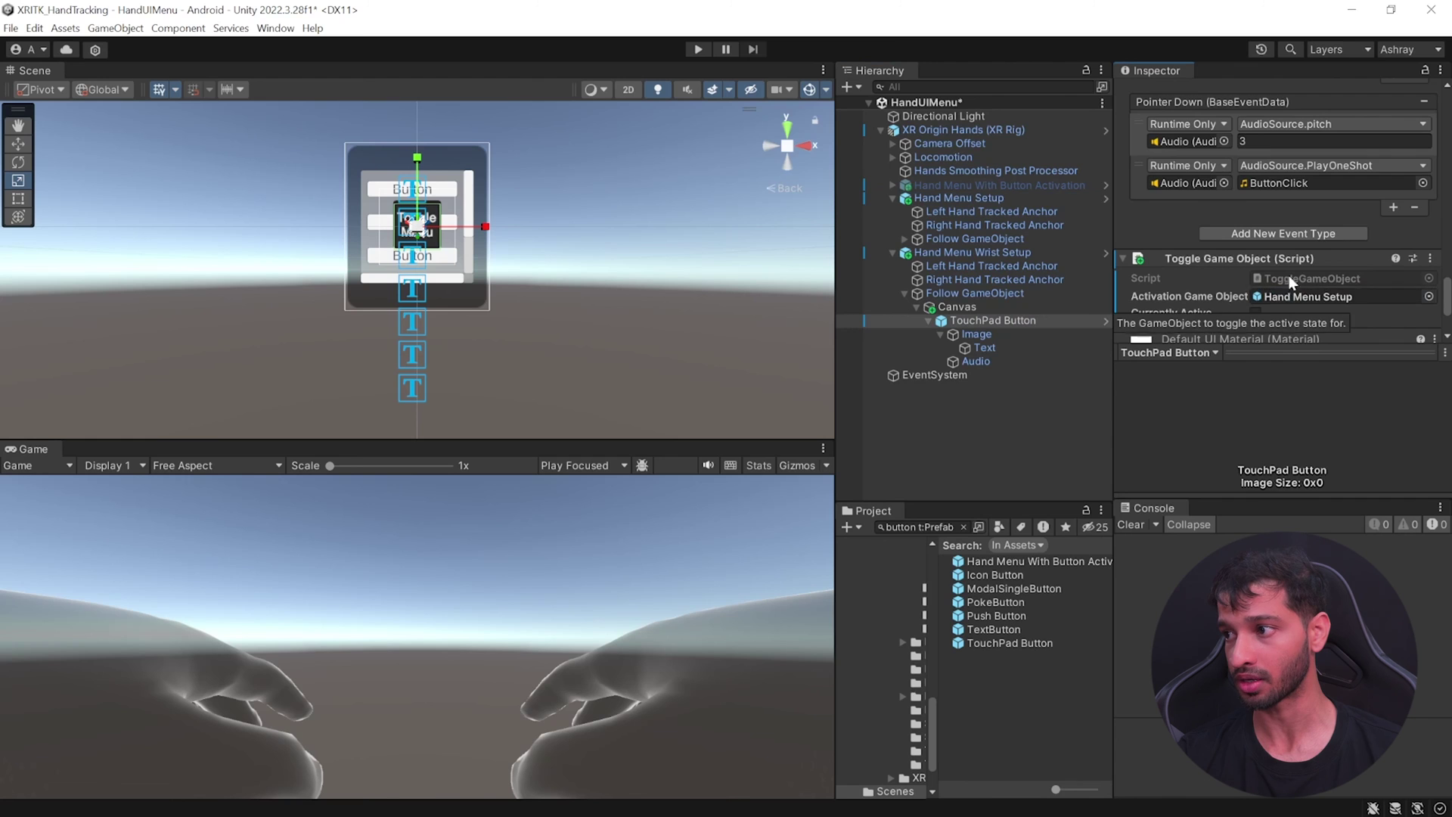
left_click(951, 202)
scroll(1278, 204, "up", 5)
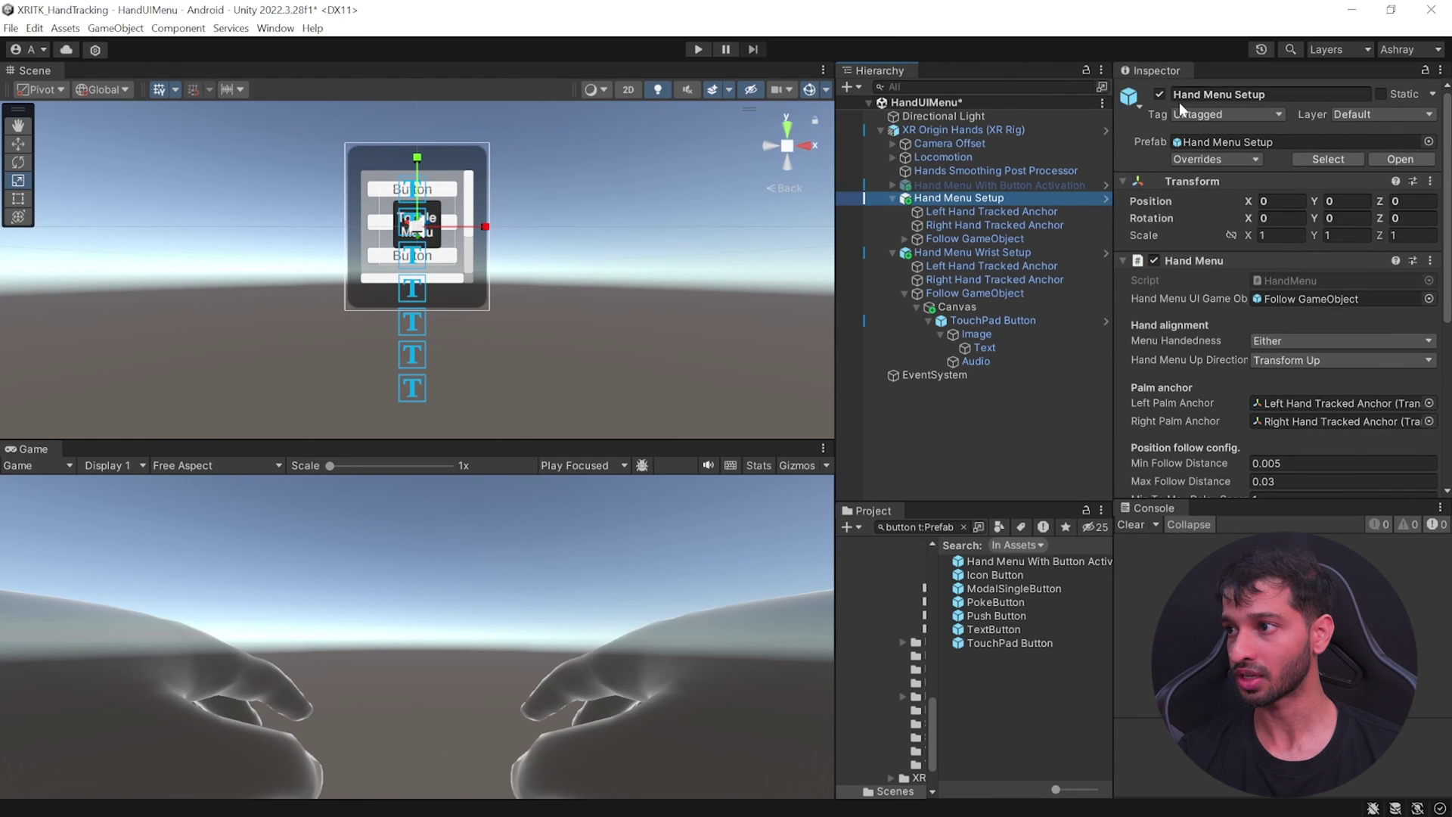
left_click(1160, 94)
scroll(1309, 238, "down", 5)
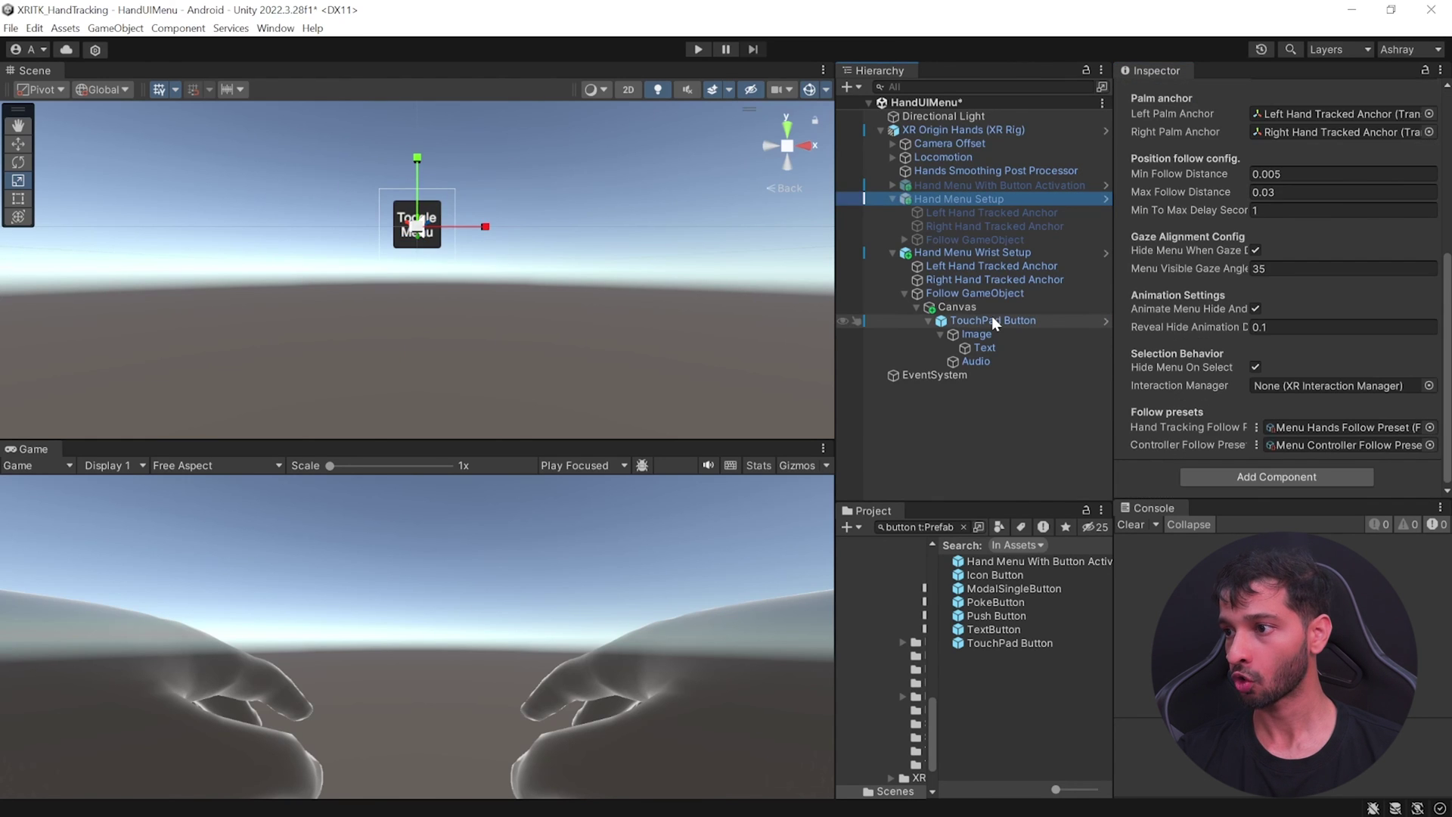
Add an On Click action on the TouchPad Button calling ToggleGameObject.ToggleActiveState.
left_click(991, 318)
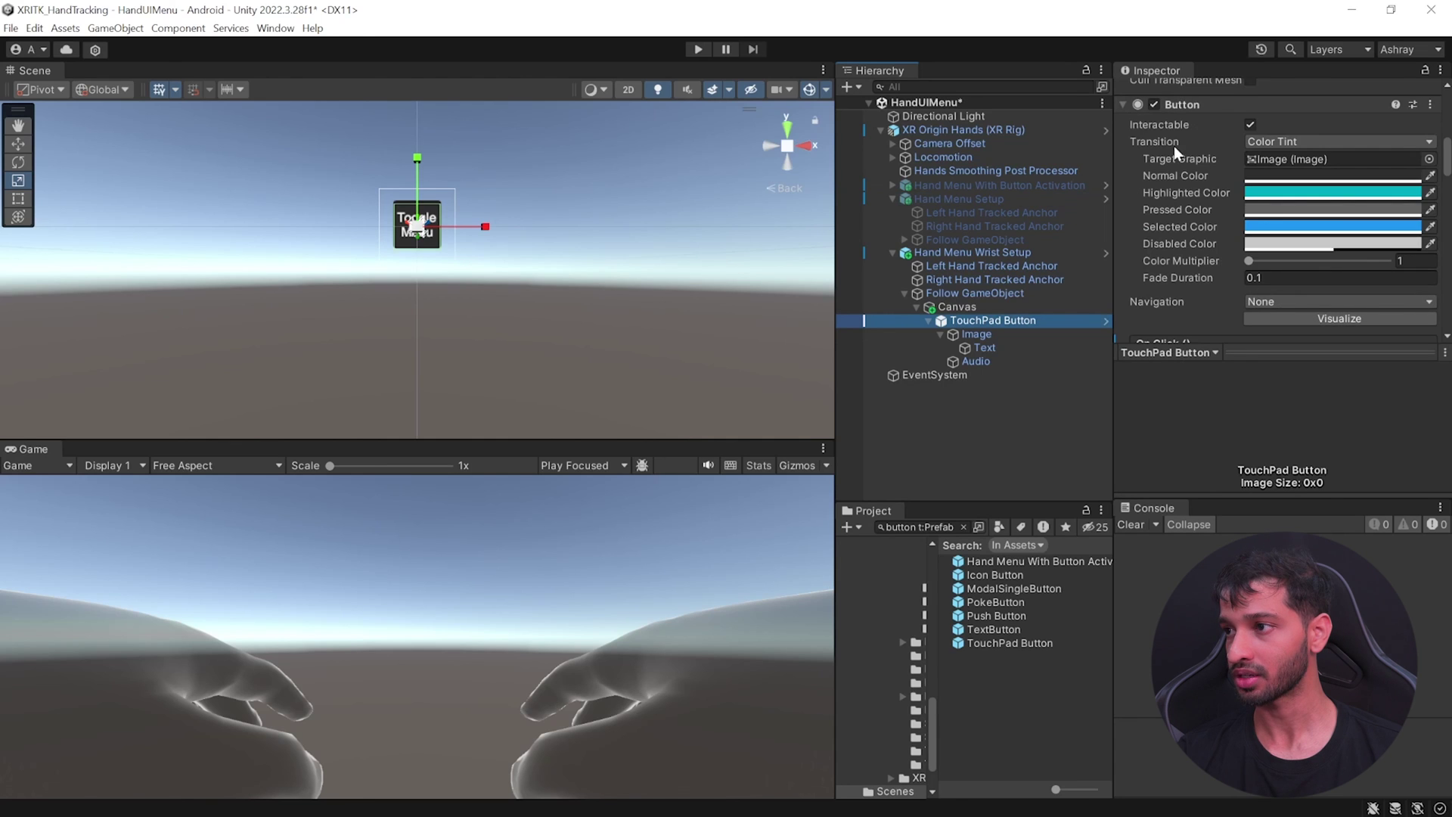
scroll(1188, 166, "down", 4)
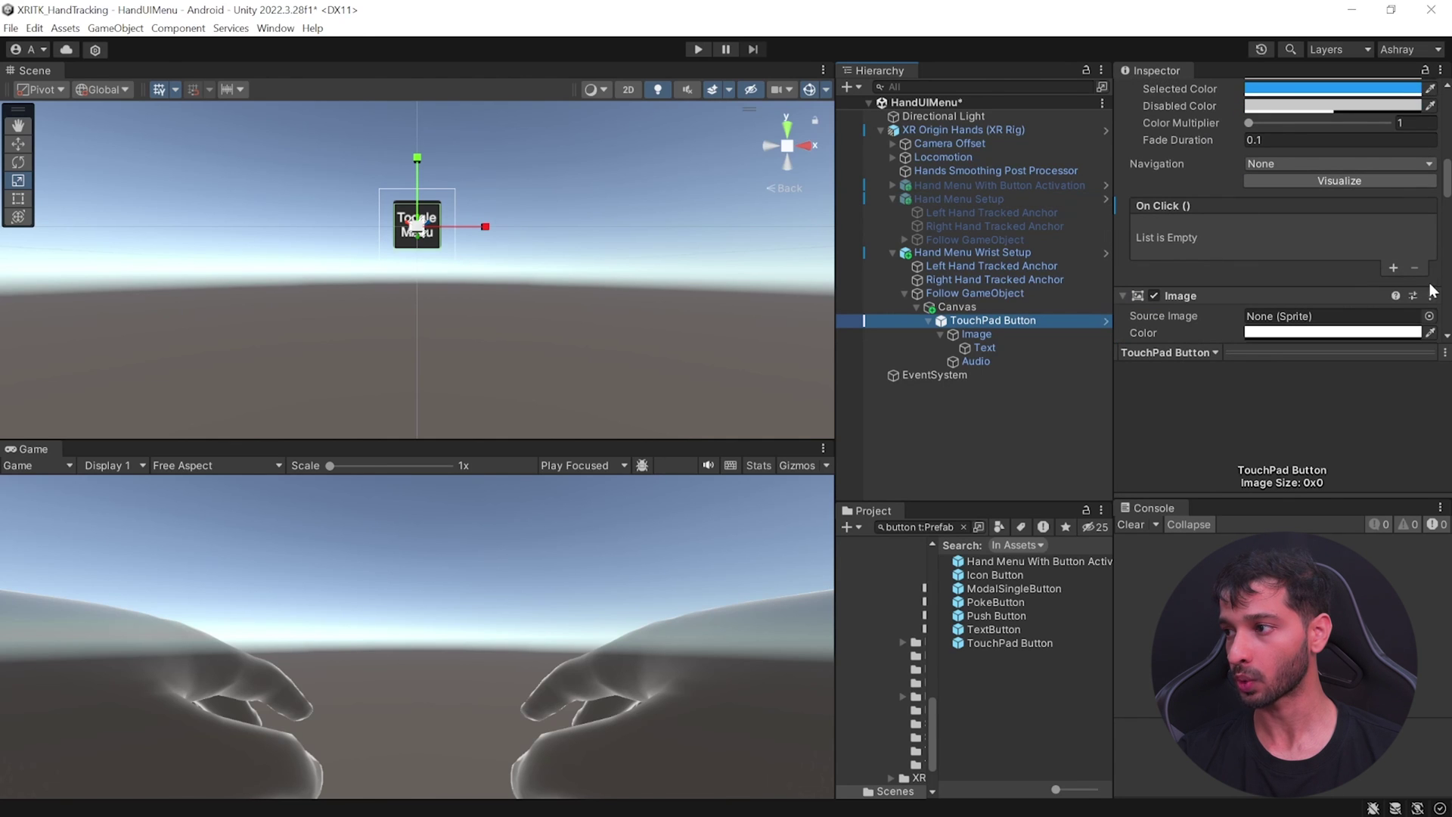
left_click(1394, 268)
left_click_drag(968, 320, 1195, 249)
left_click(1315, 233)
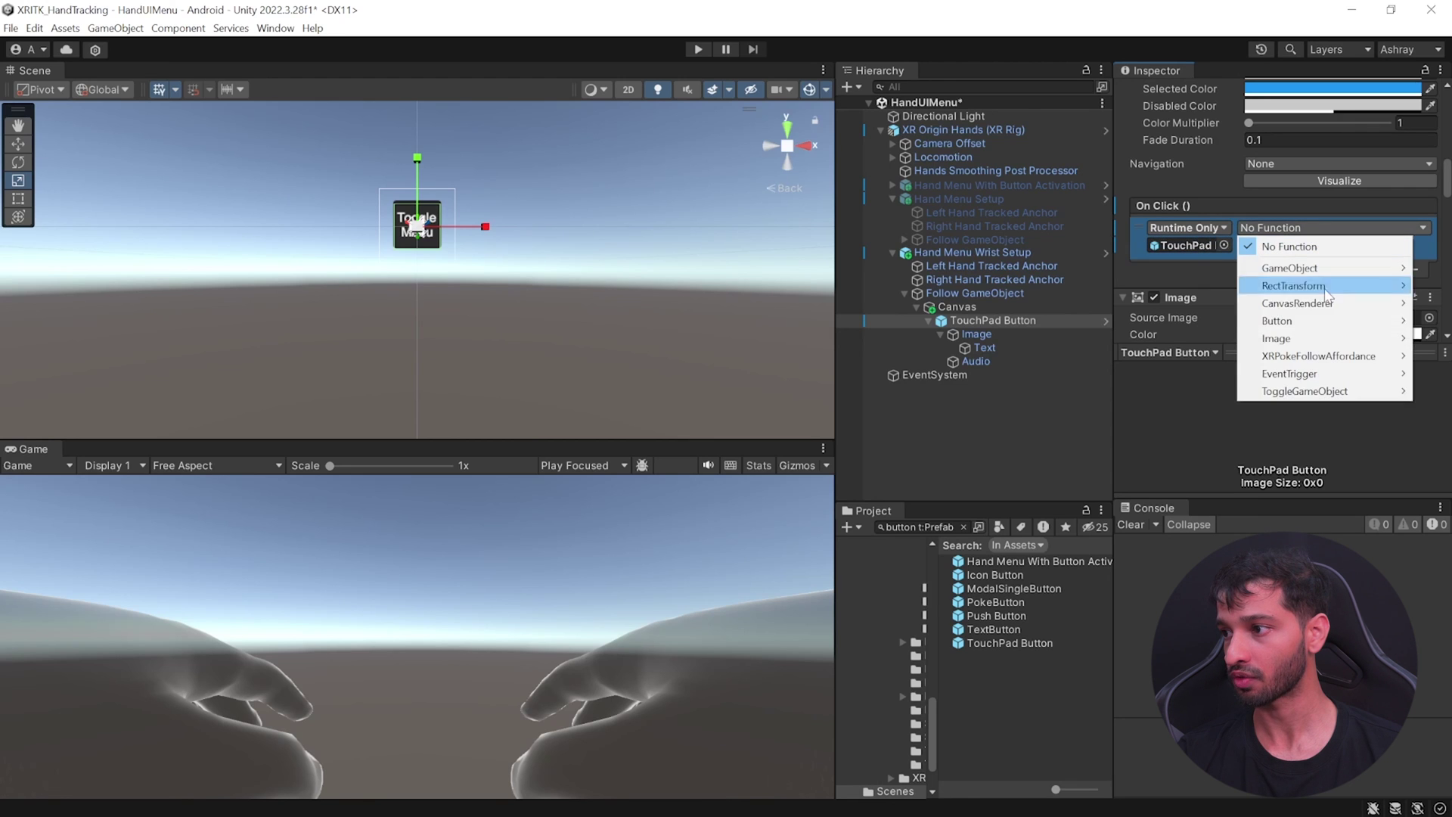
mouse_move(1354, 391)
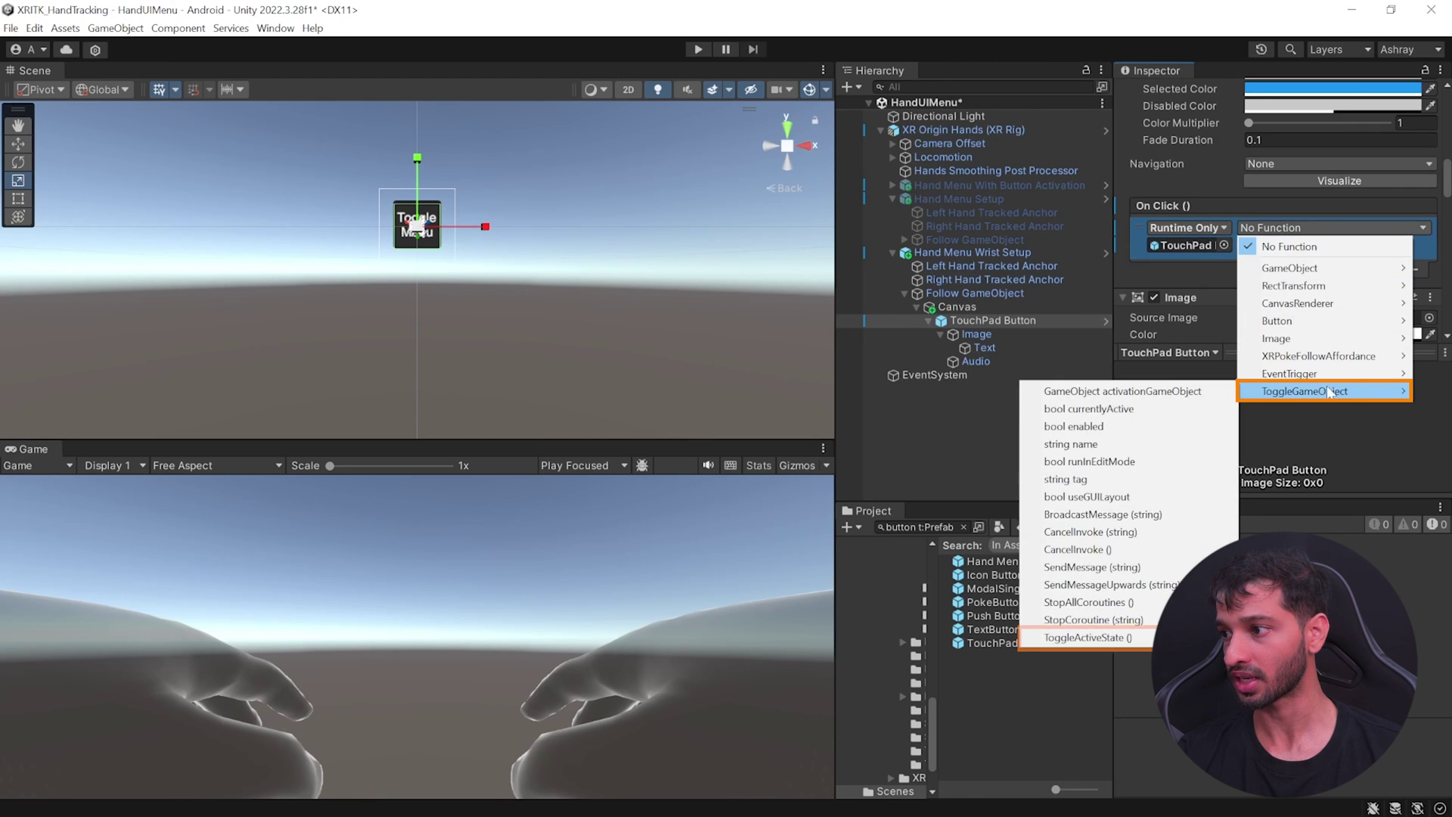
left_click(1090, 638)
middle_click_drag(587, 280, 648, 342)
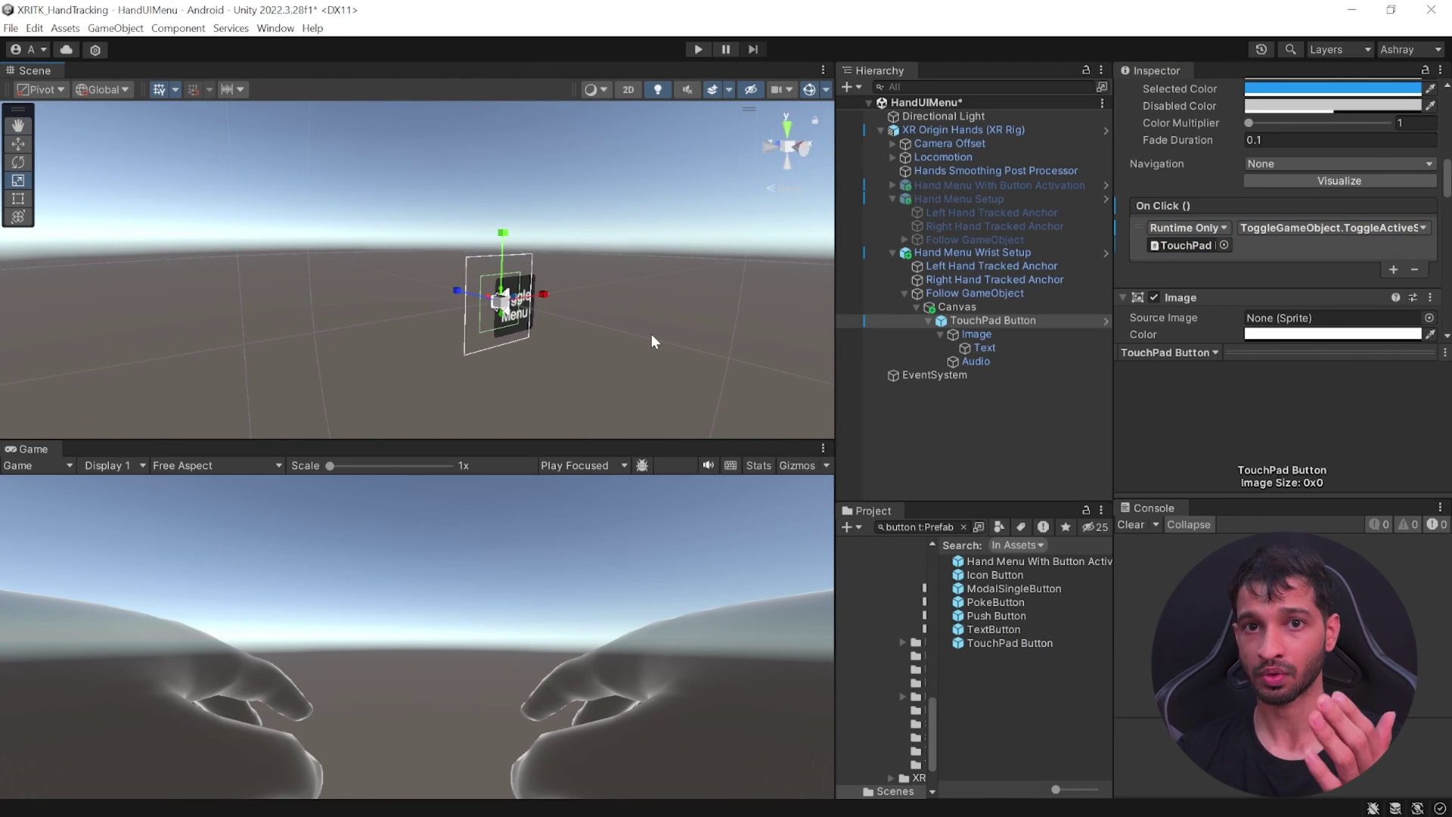
Rotate the wrist Canvas to 90° on X and move it slightly down.
left_click(960, 307)
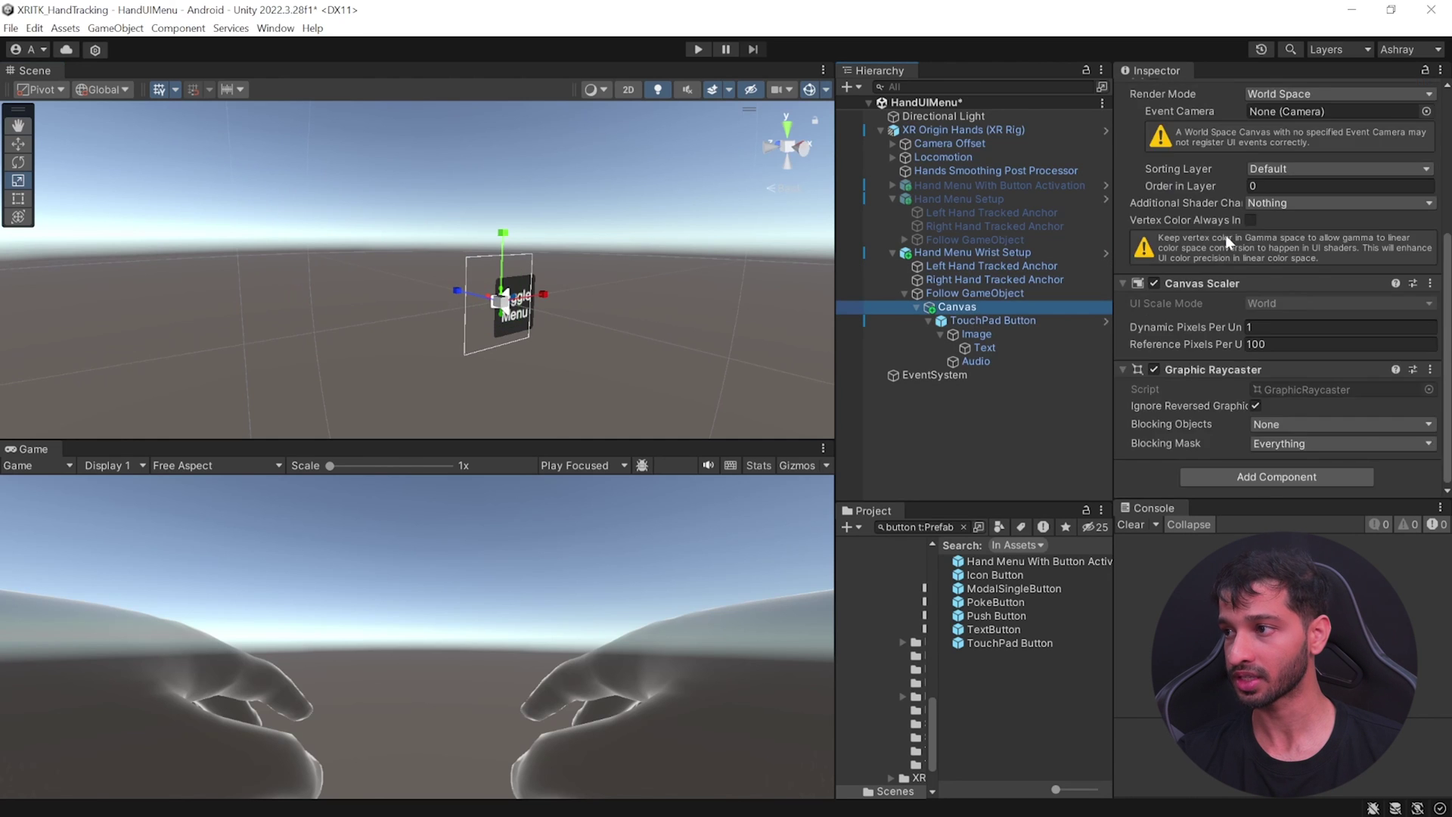
left_click(1279, 265)
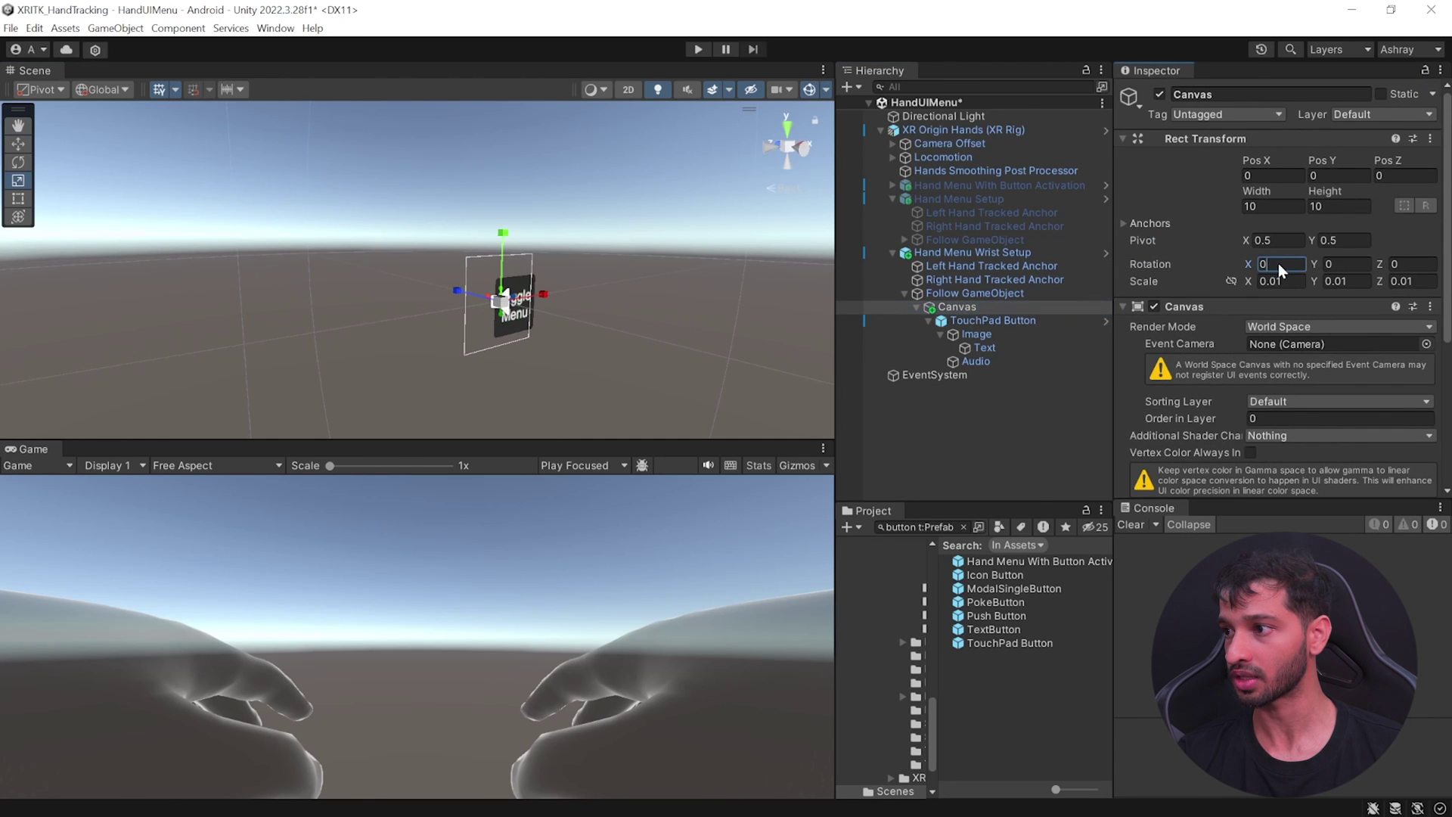
type("90")
key("Return")
key("w")
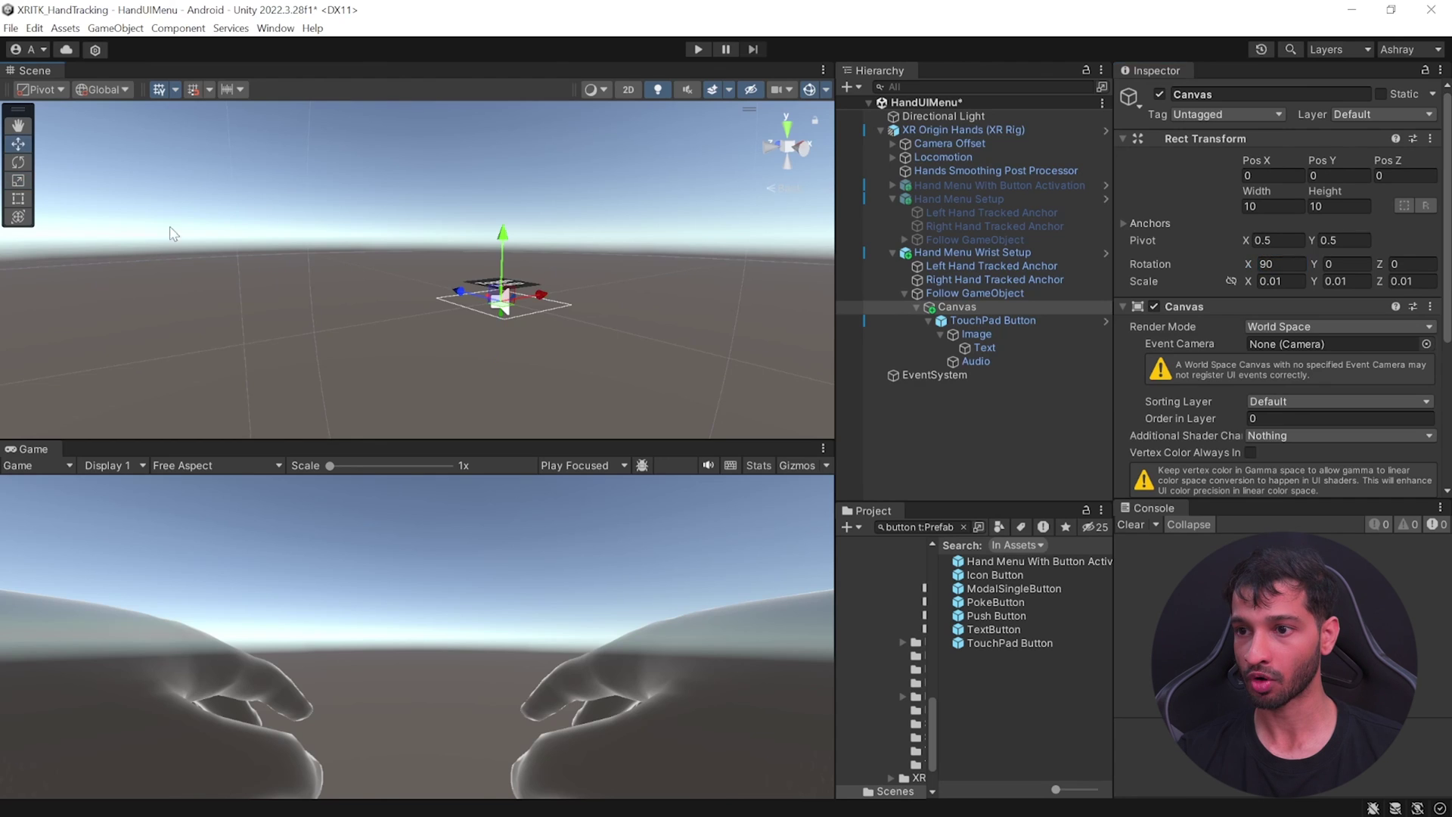
left_click_drag(504, 232, 496, 243)
Save the scene and run it in Play mode to test the wrist menu.
left_click(978, 428)
key("ctrl+s")
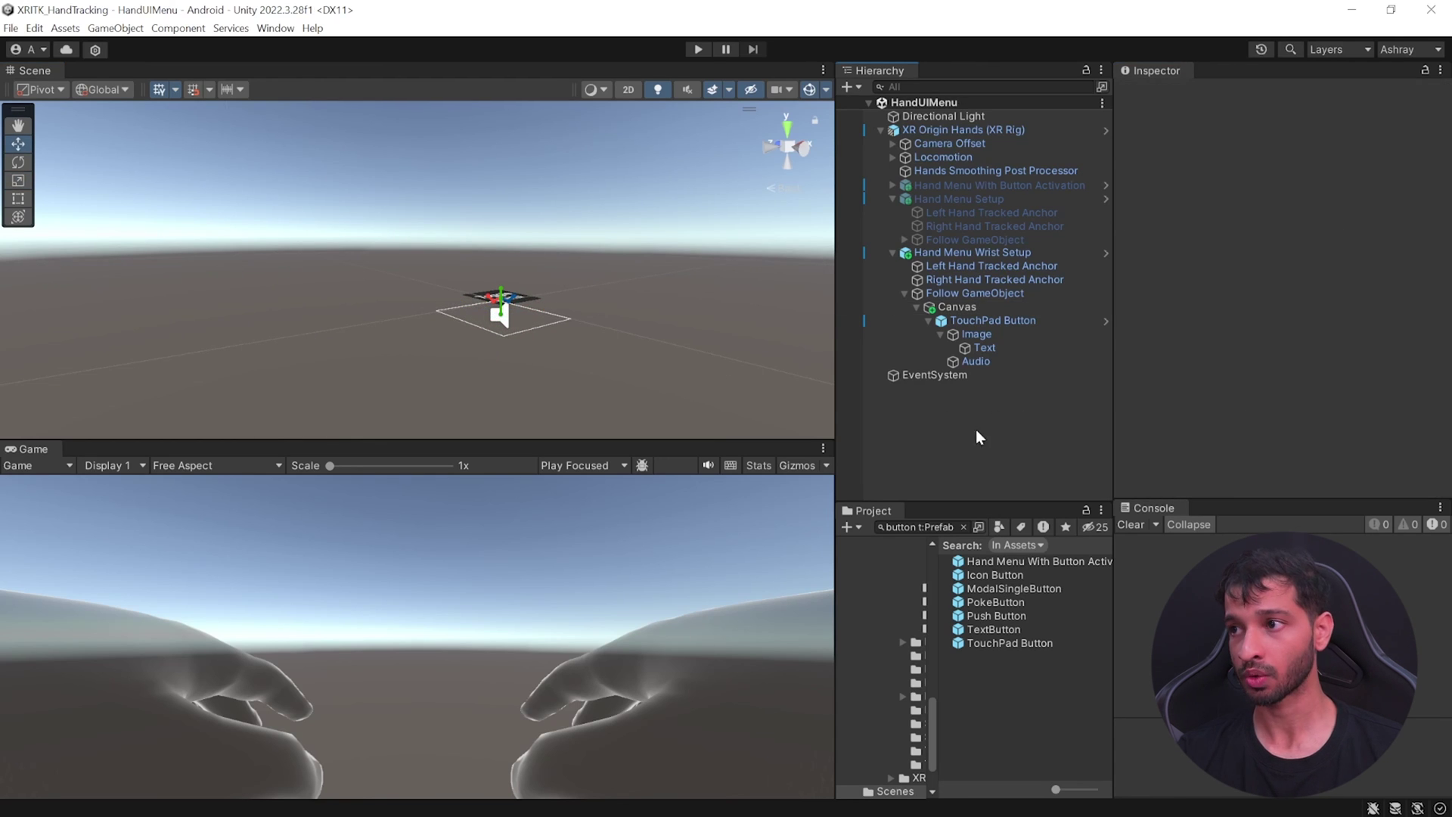
left_click(698, 50)
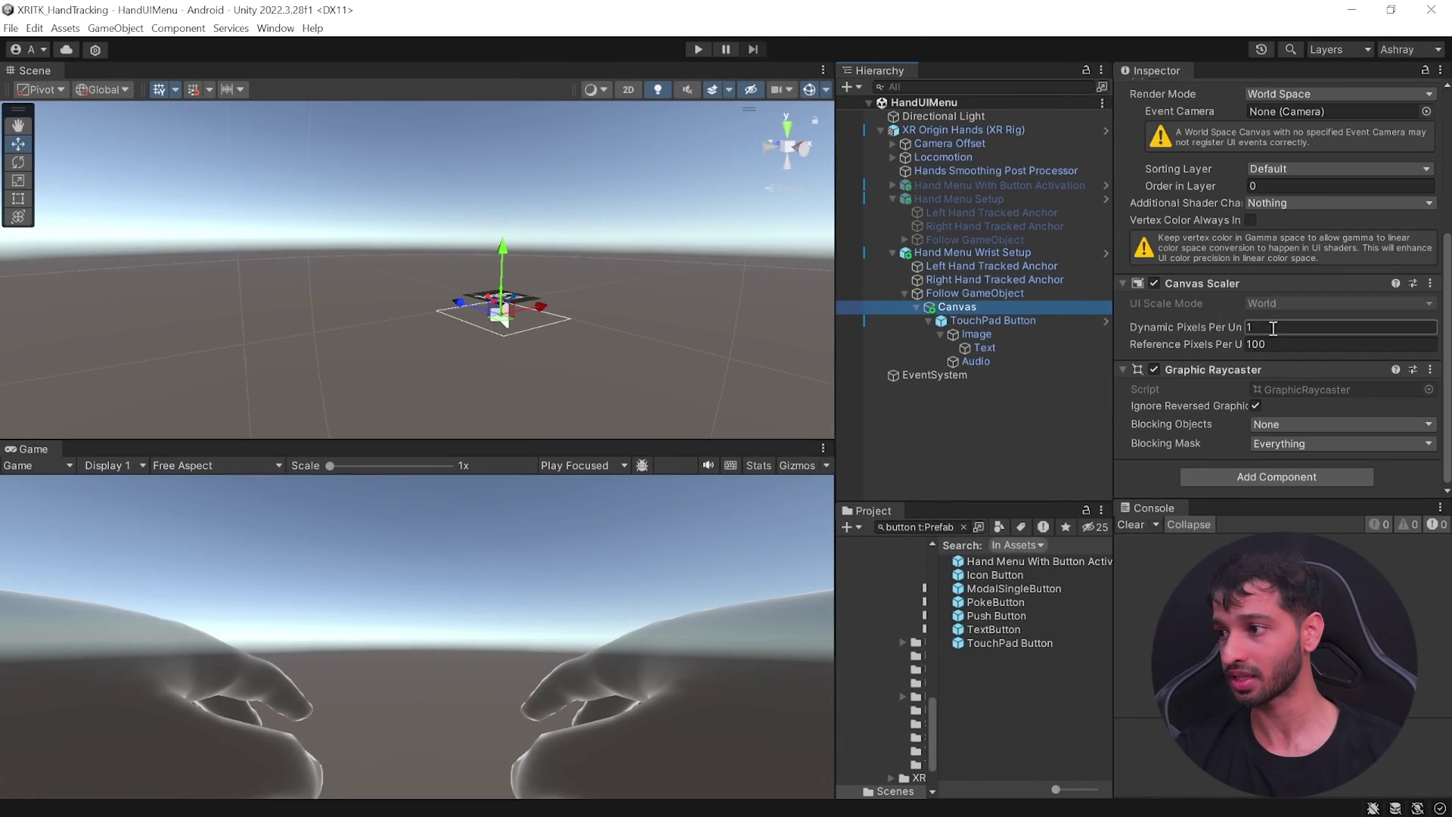
Add a Tracked Device Graphic Raycaster to the wrist Canvas, then enter Play mode.
left_click(1299, 475)
type("tr")
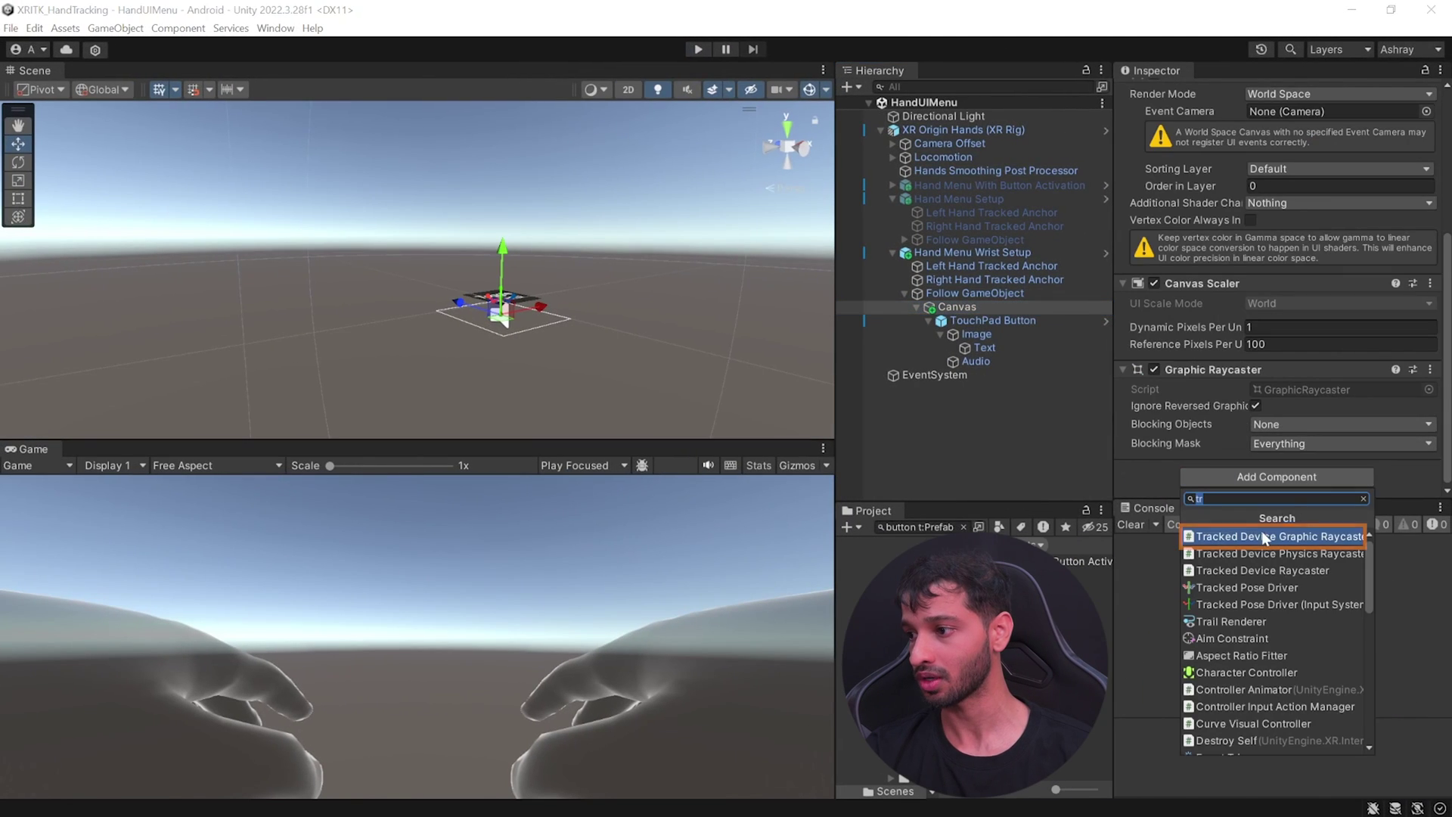
left_click(1331, 539)
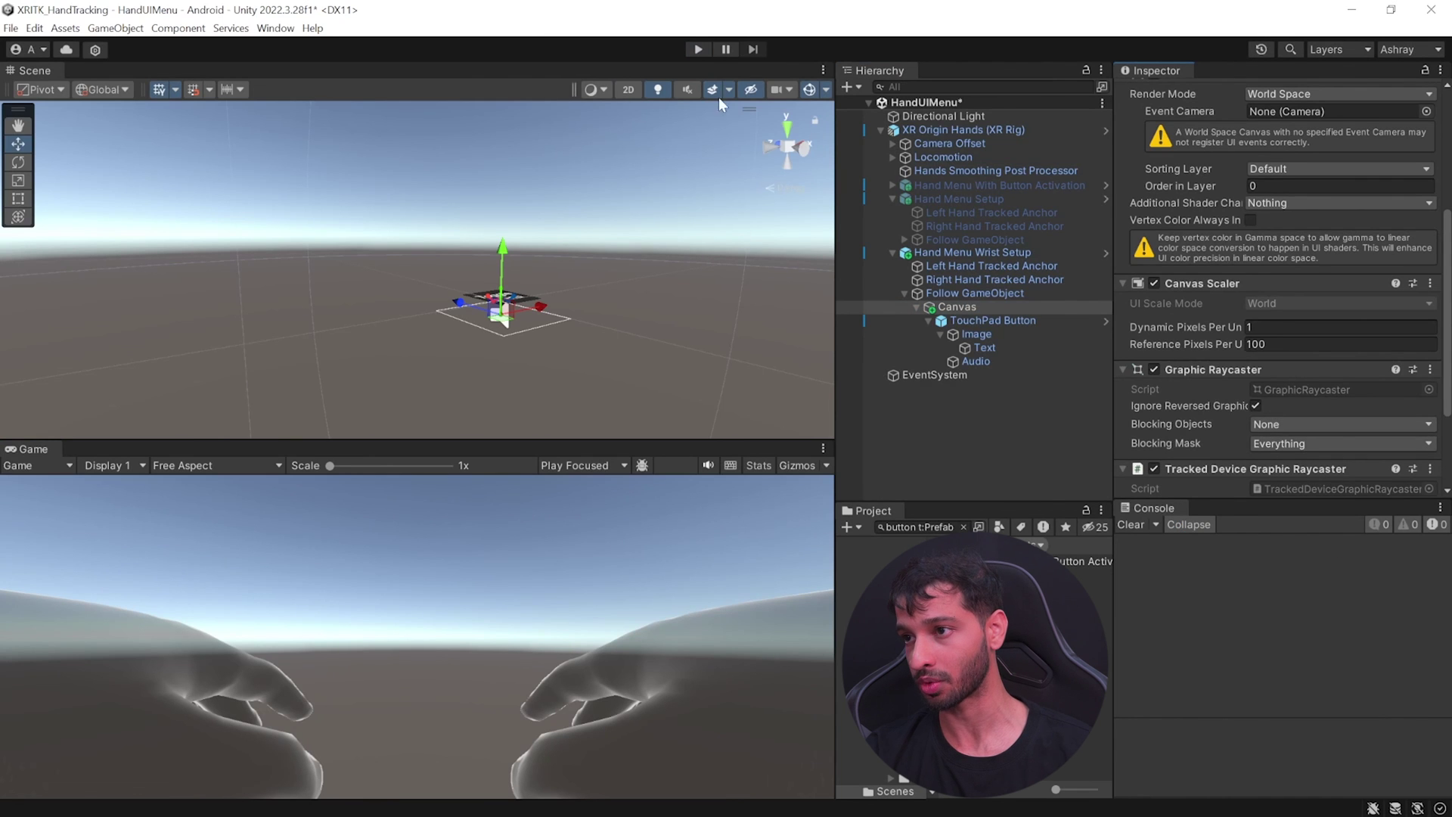
left_click(698, 49)
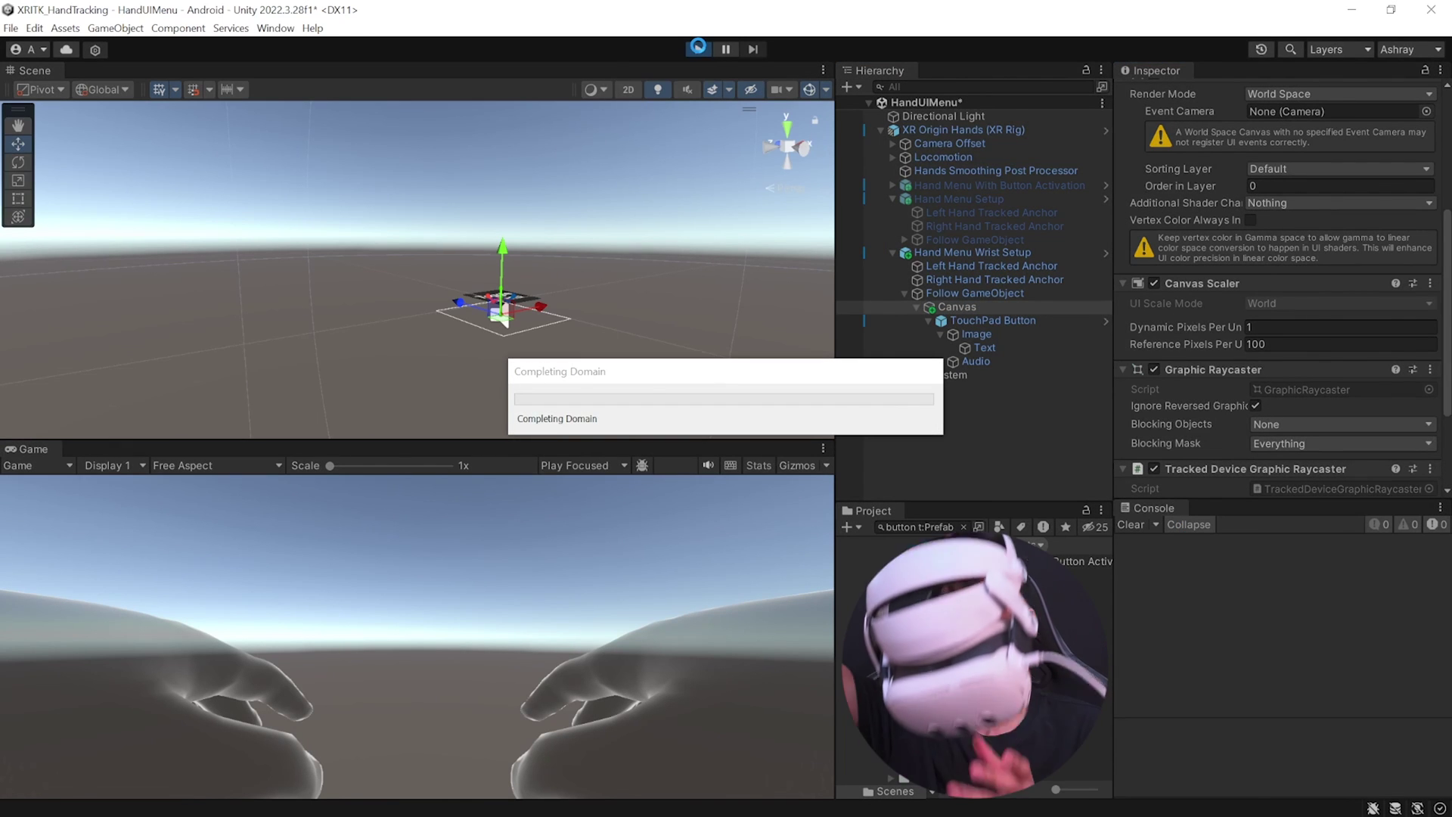